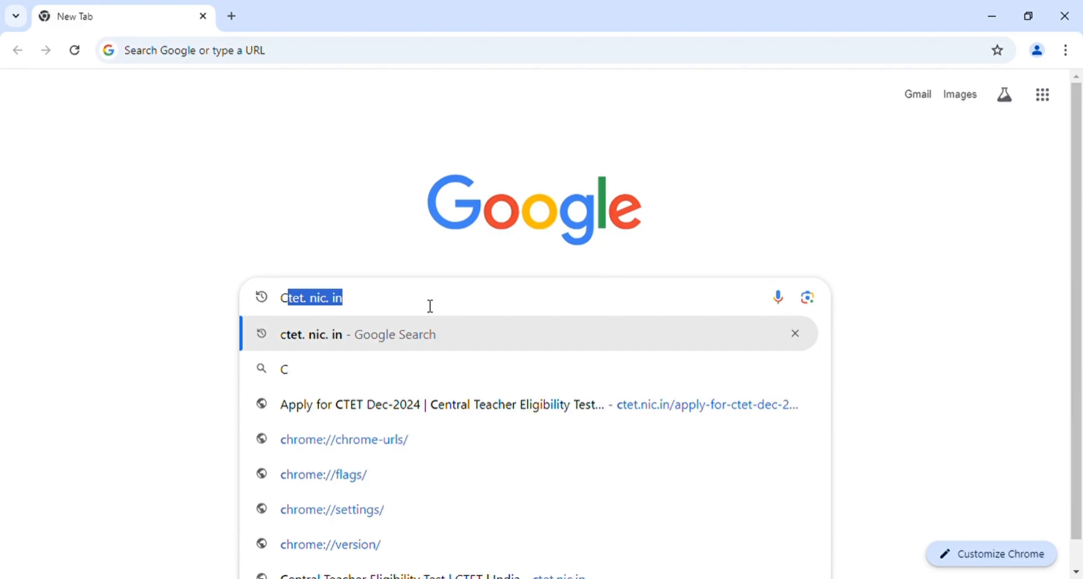
Step: Run a Google search for ctet.nic.in using the address bar suggestion
click(316, 335)
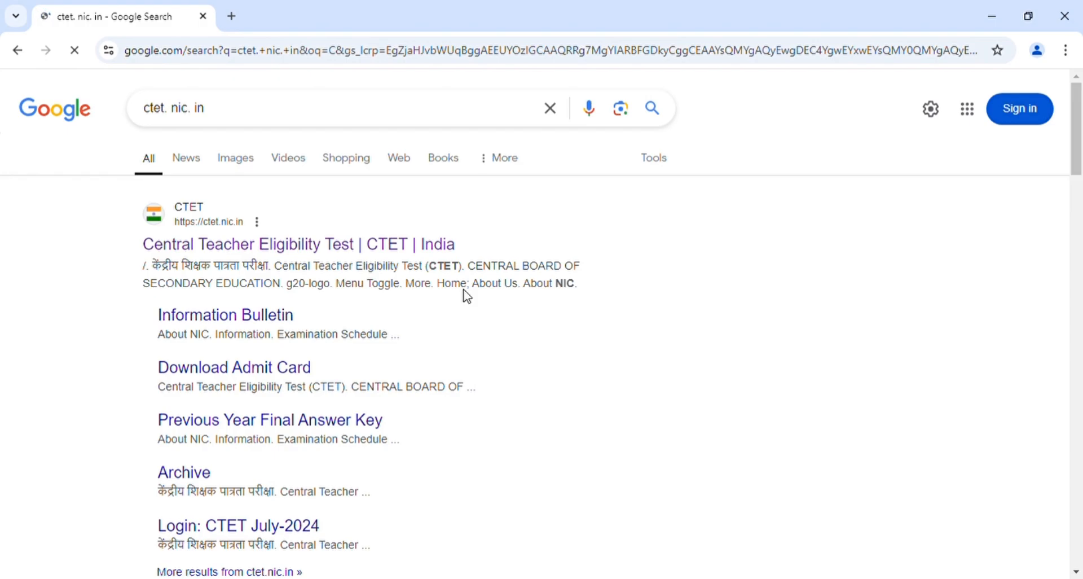
Step: Go from the official CTET site through the Apply for CTET Dec-2024 notice to the application portal
click(314, 250)
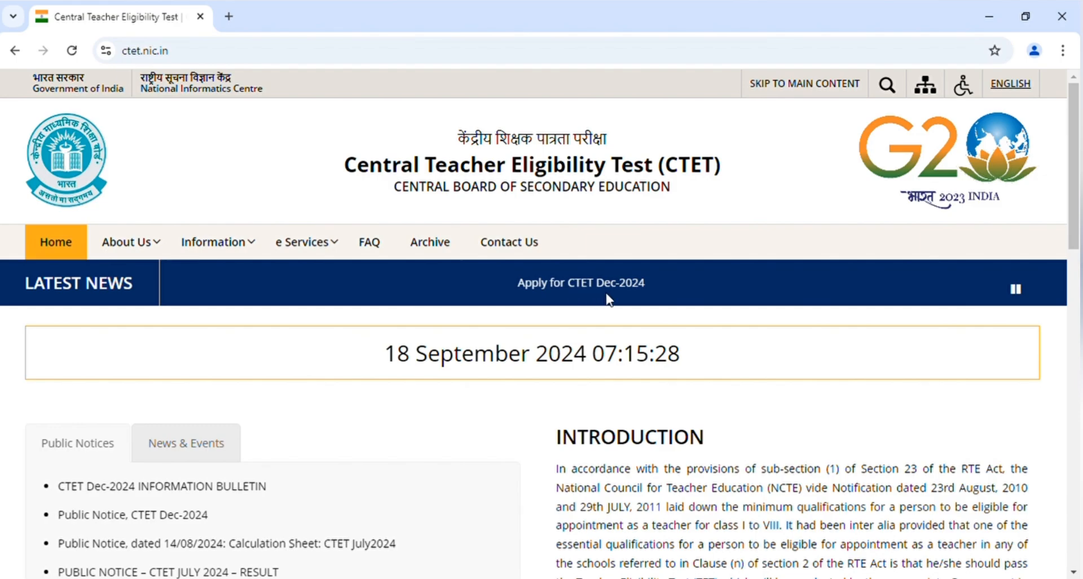
click(556, 291)
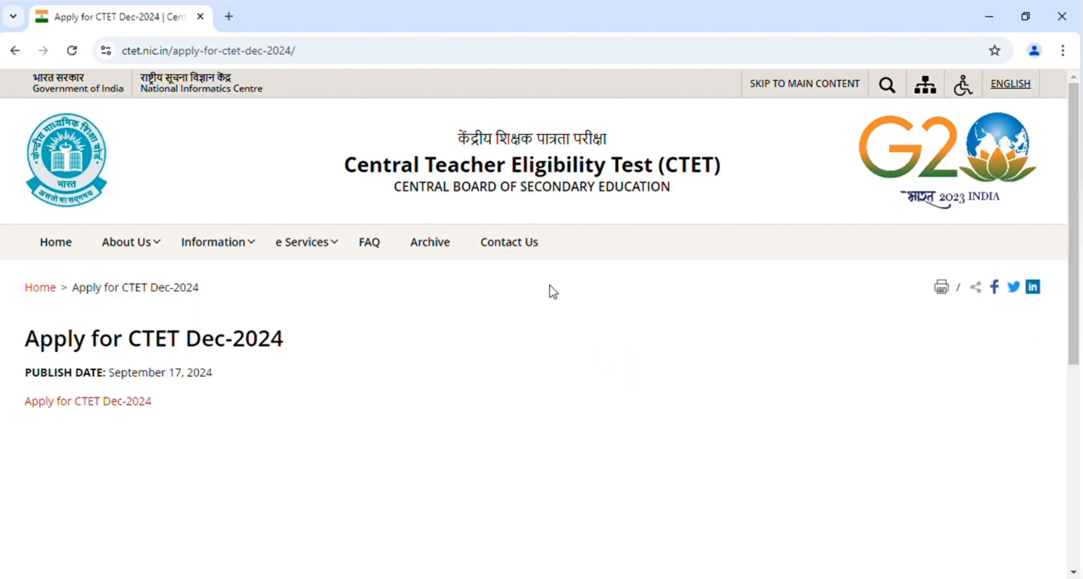
click(119, 402)
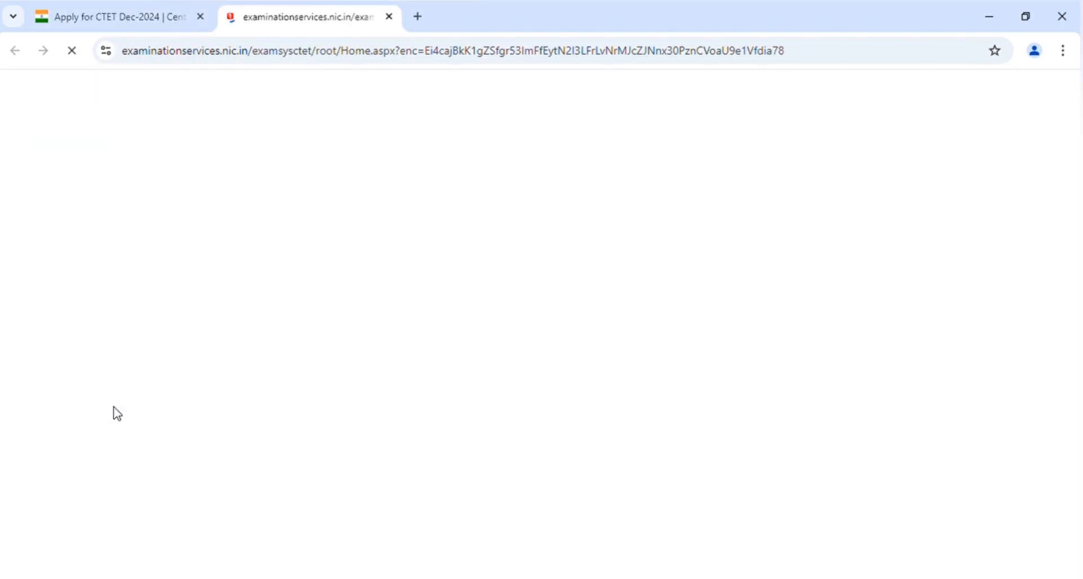
Step: Begin a New Registration, agree to the instructions declaration and proceed to the form
scroll(463, 434, down, 1)
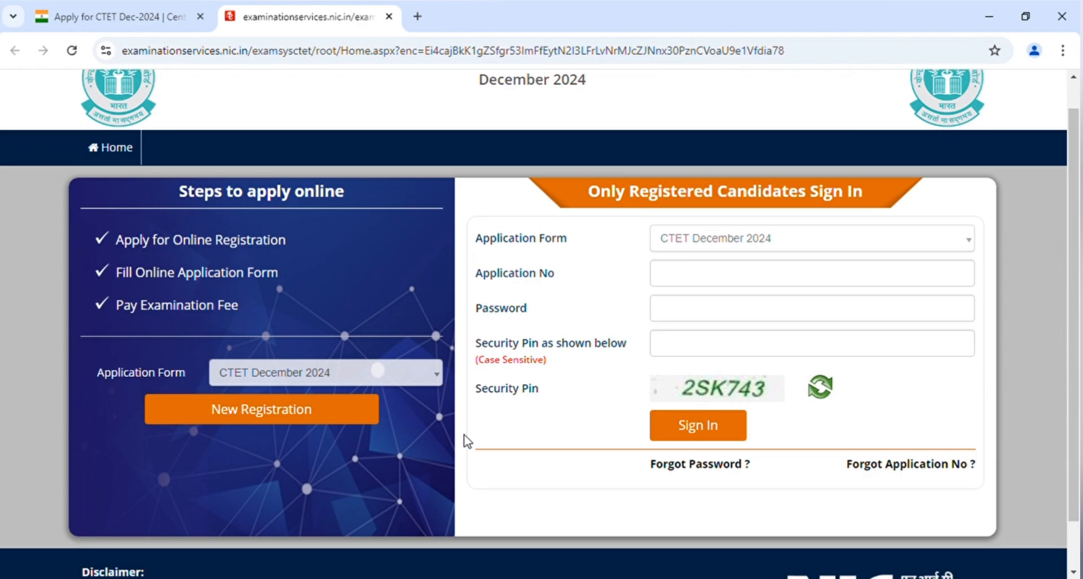
click(275, 422)
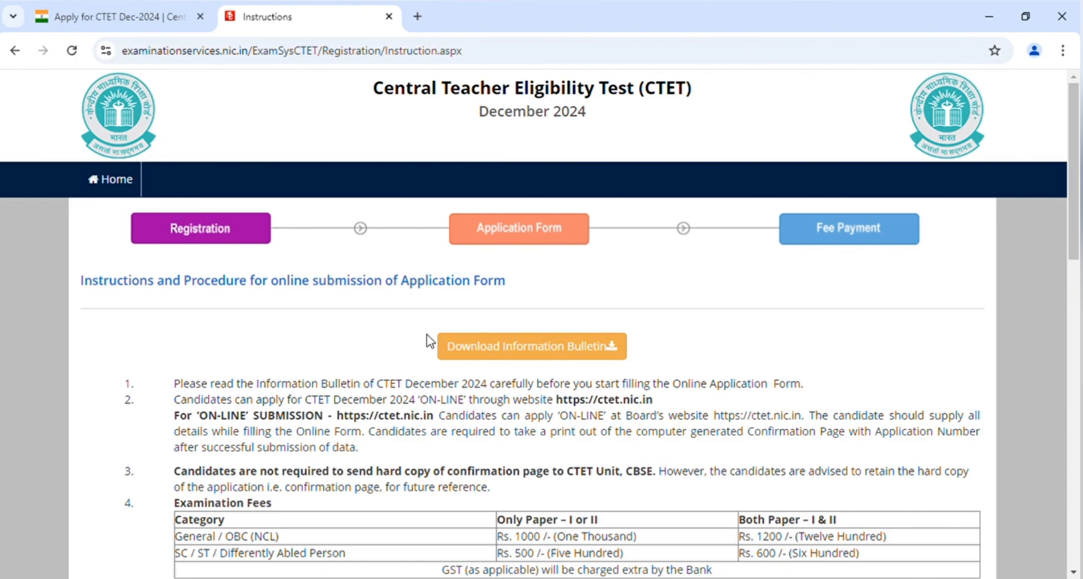
scroll(429, 341, down, 14)
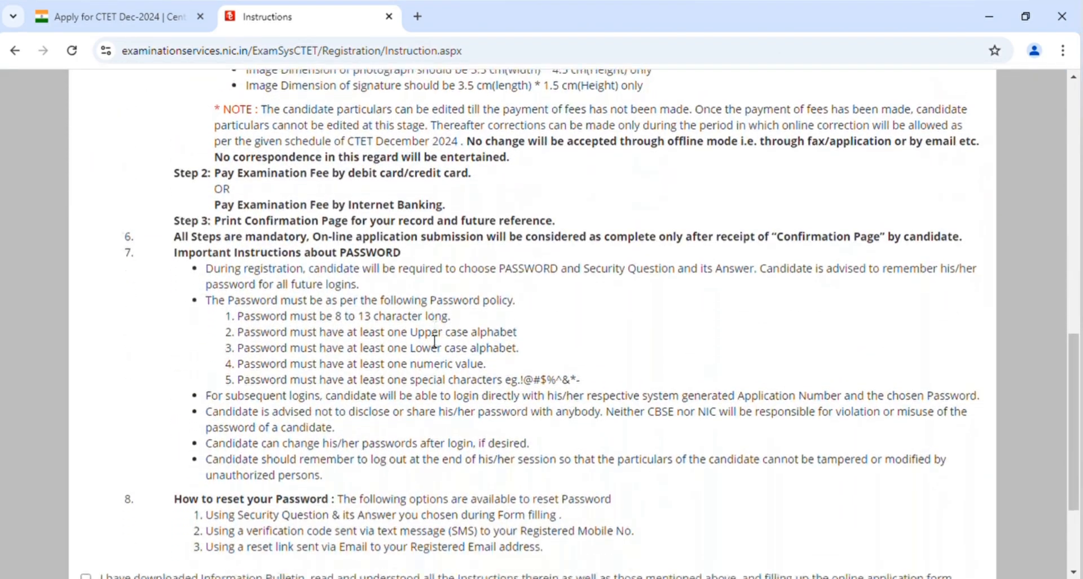
scroll(434, 341, down, 3)
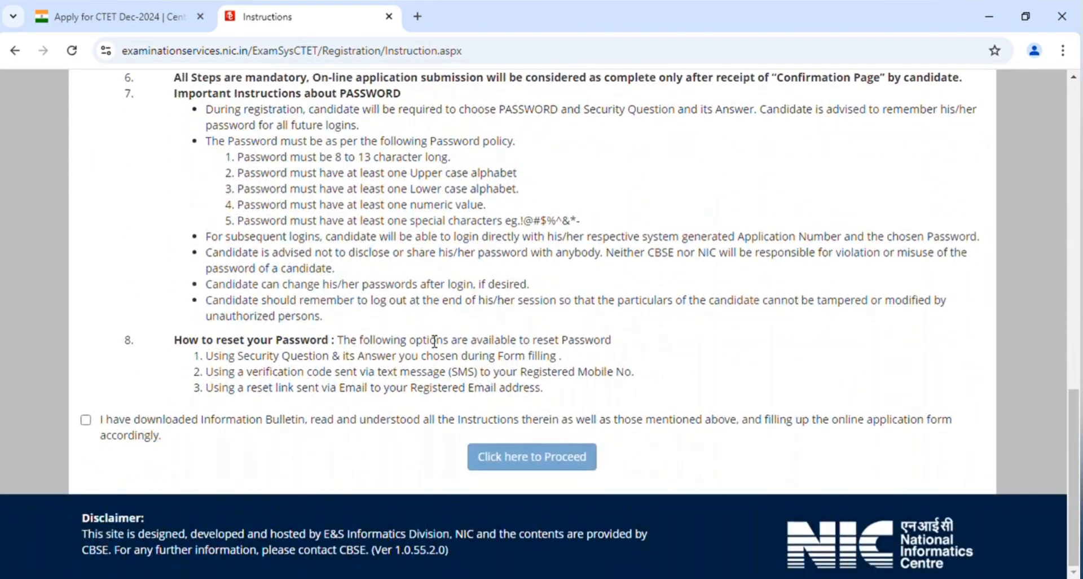
click(85, 421)
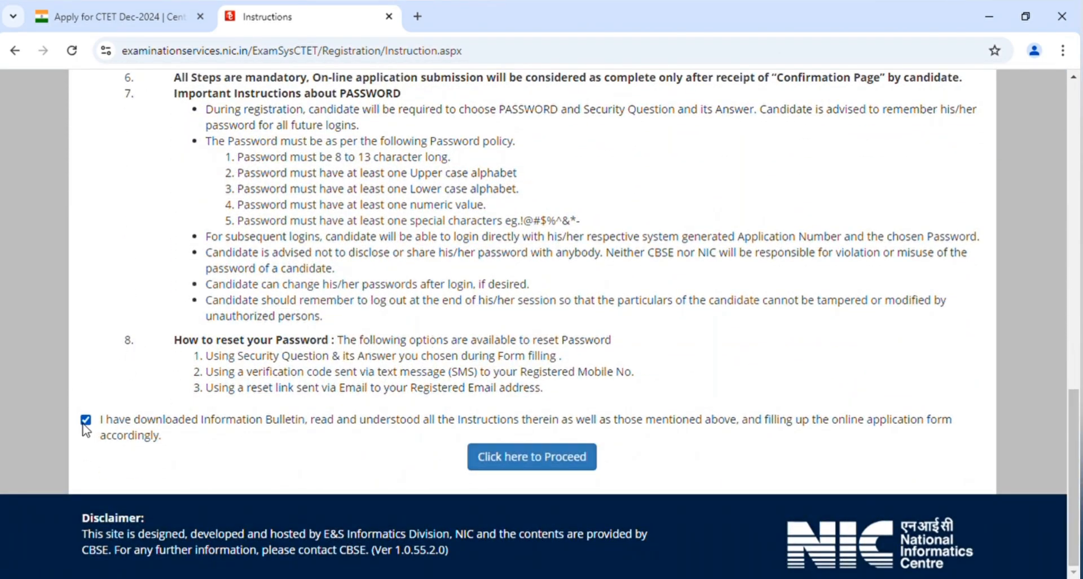
click(532, 460)
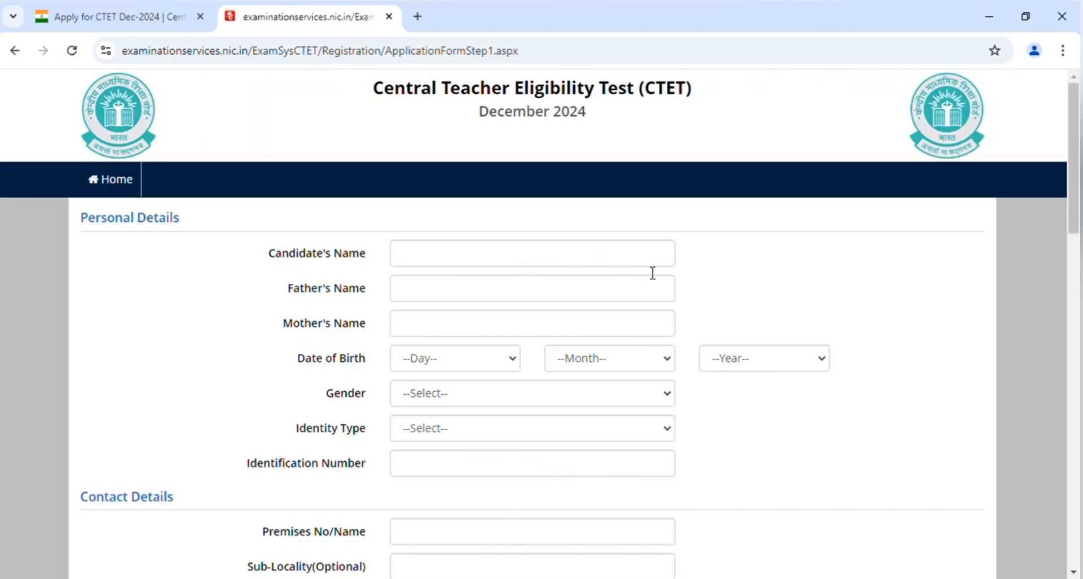
scroll(710, 291, down, 1)
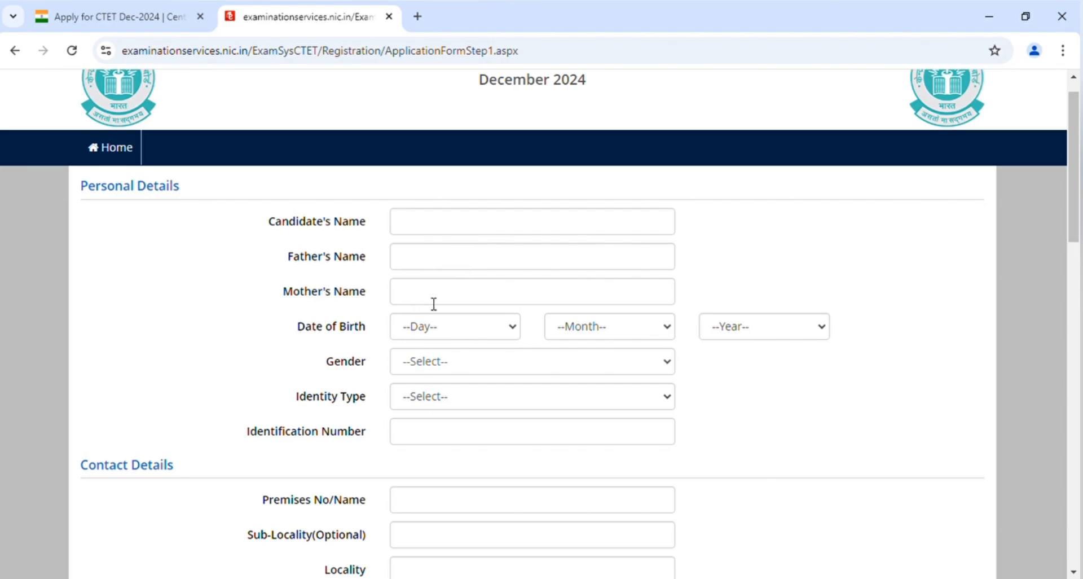
click(454, 327)
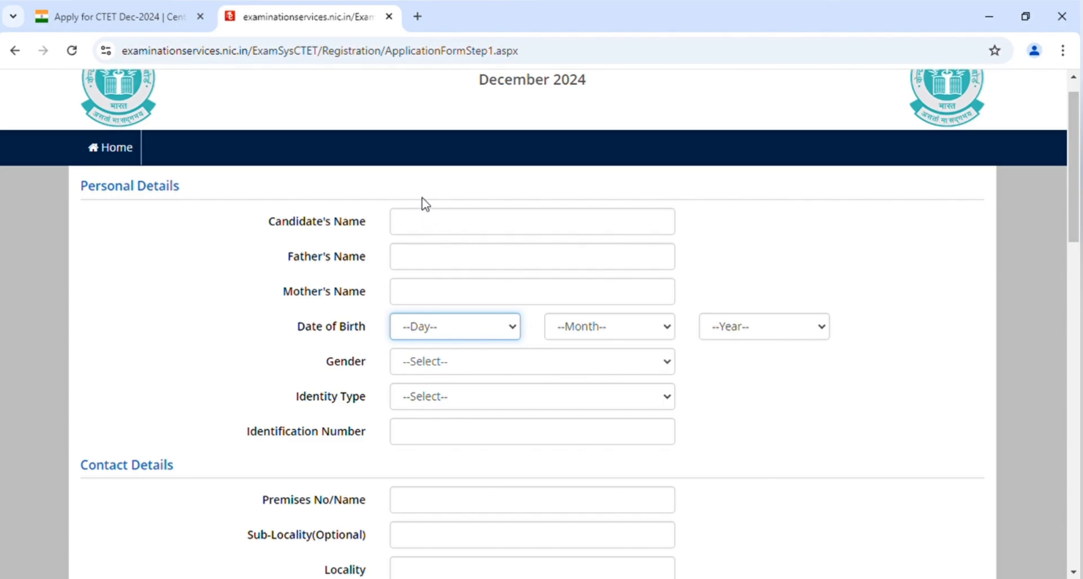
text(09)
click(630, 330)
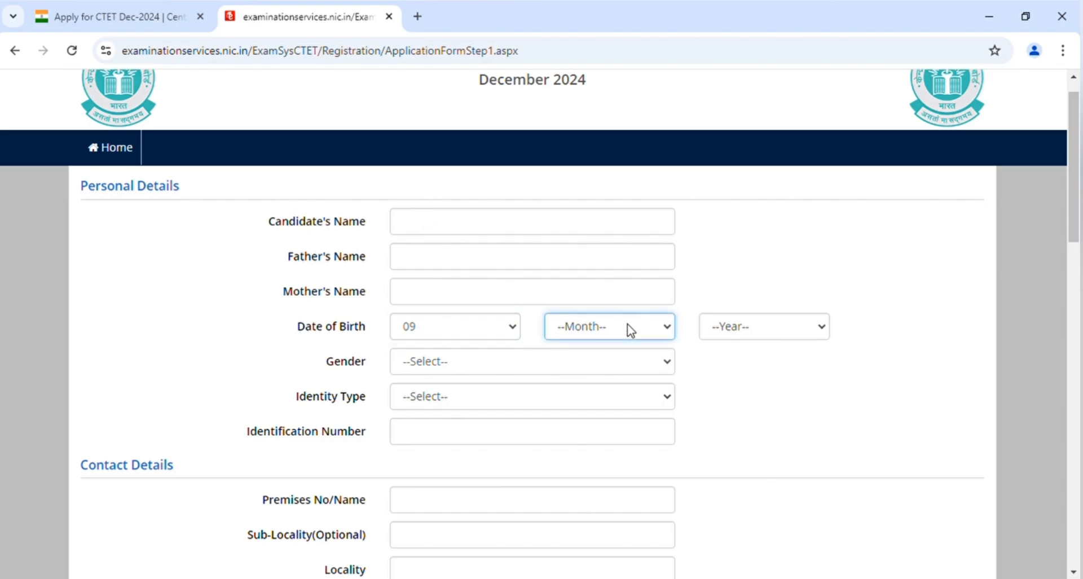
click(570, 192)
click(767, 325)
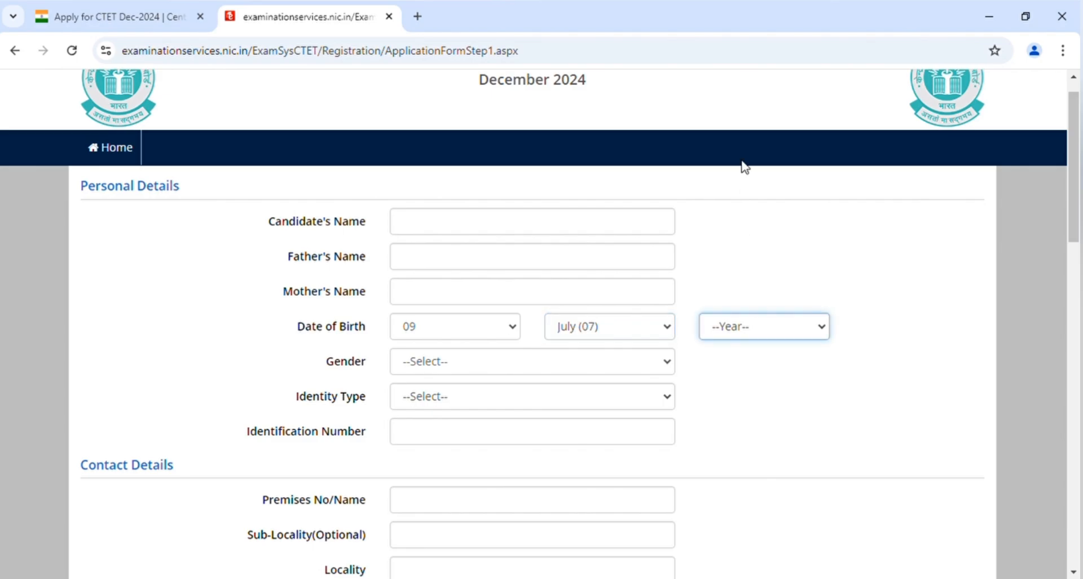
click(760, 231)
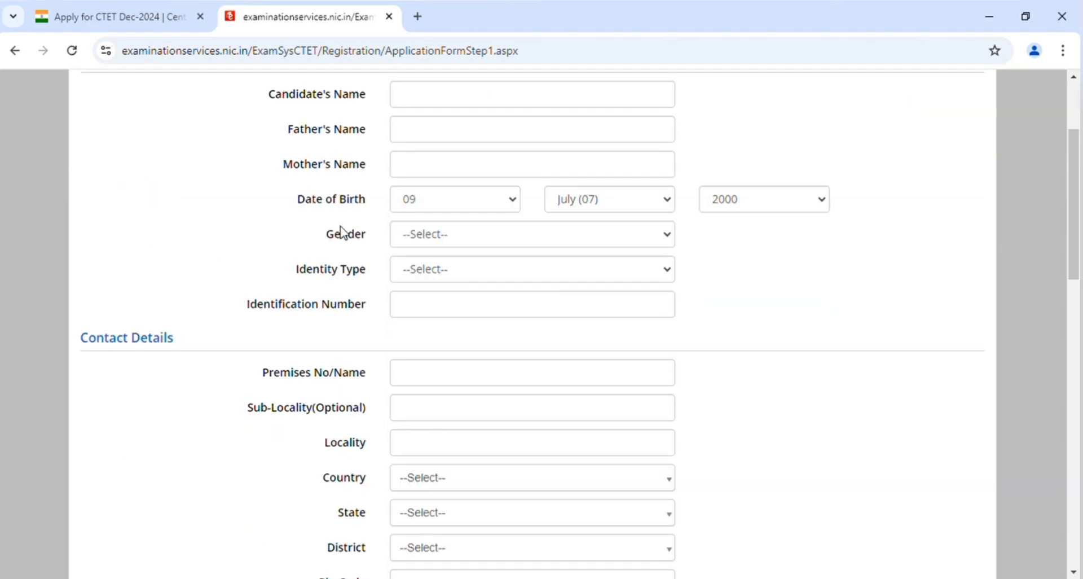
Step: Set gender to Male and identity type to Driving License
click(418, 239)
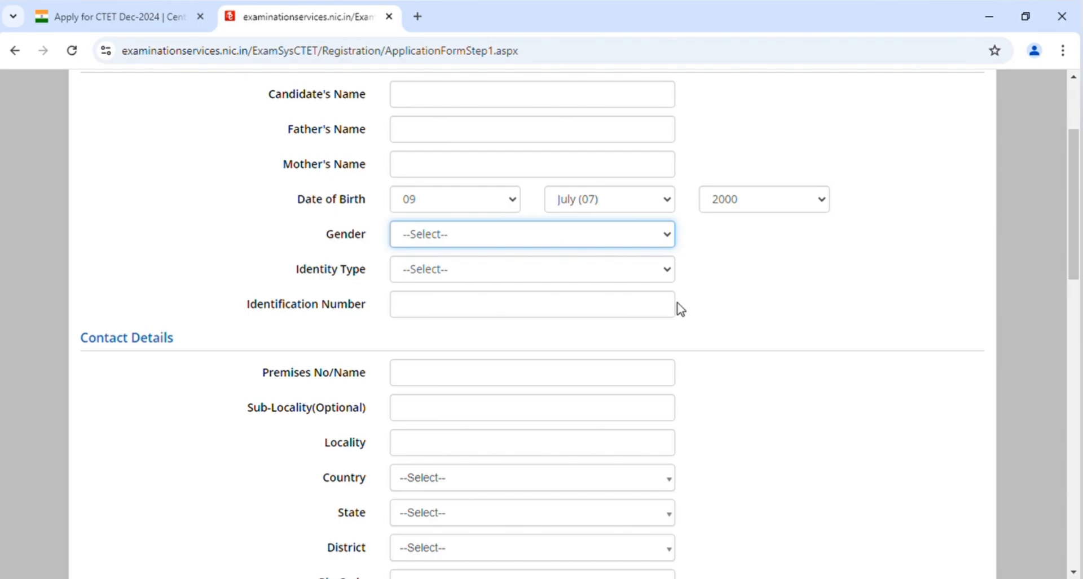
key(Down)
key(Tab)
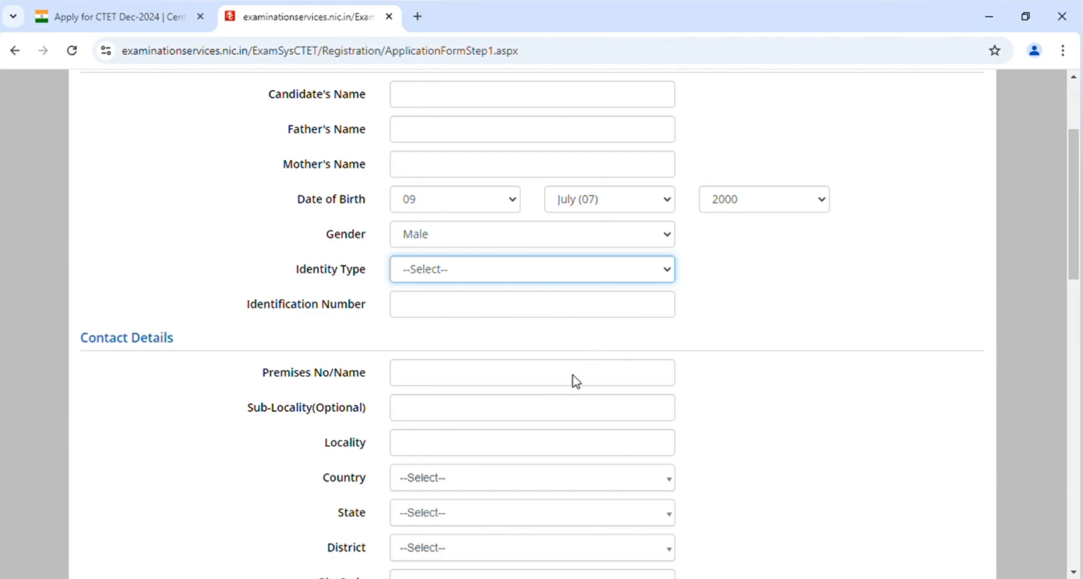
click(545, 417)
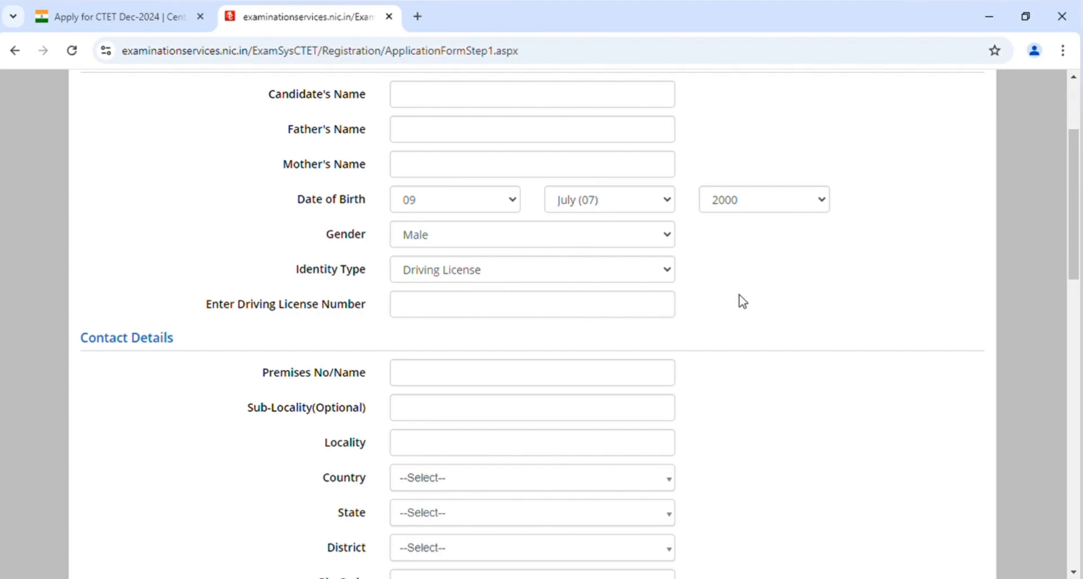
Step: Choose India, BIHAR and KATIHAR as the contact address country, state and district
scroll(742, 300, down, 5)
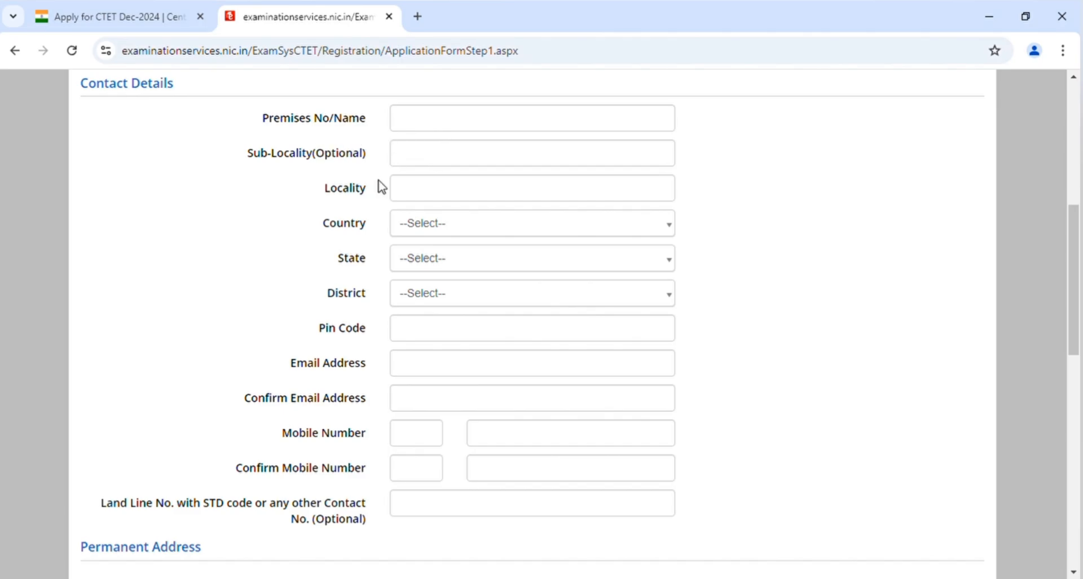
click(443, 228)
click(420, 298)
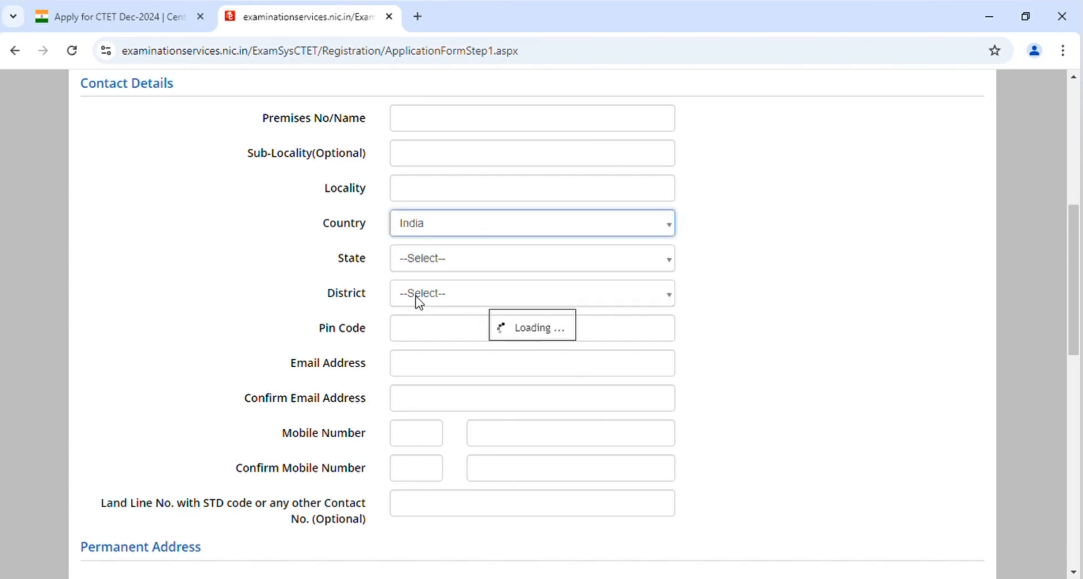
click(413, 266)
click(426, 415)
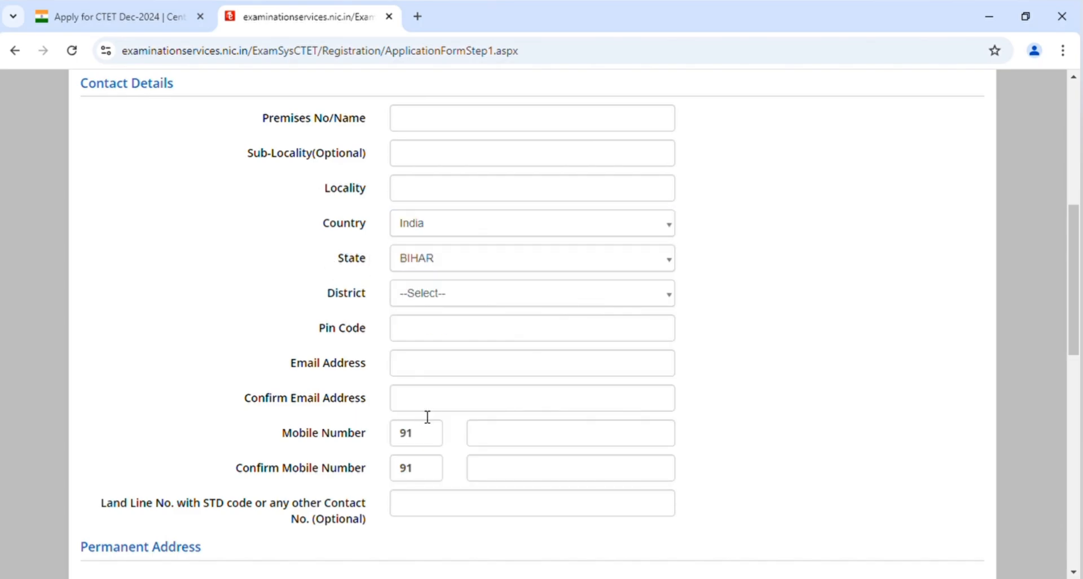
click(437, 299)
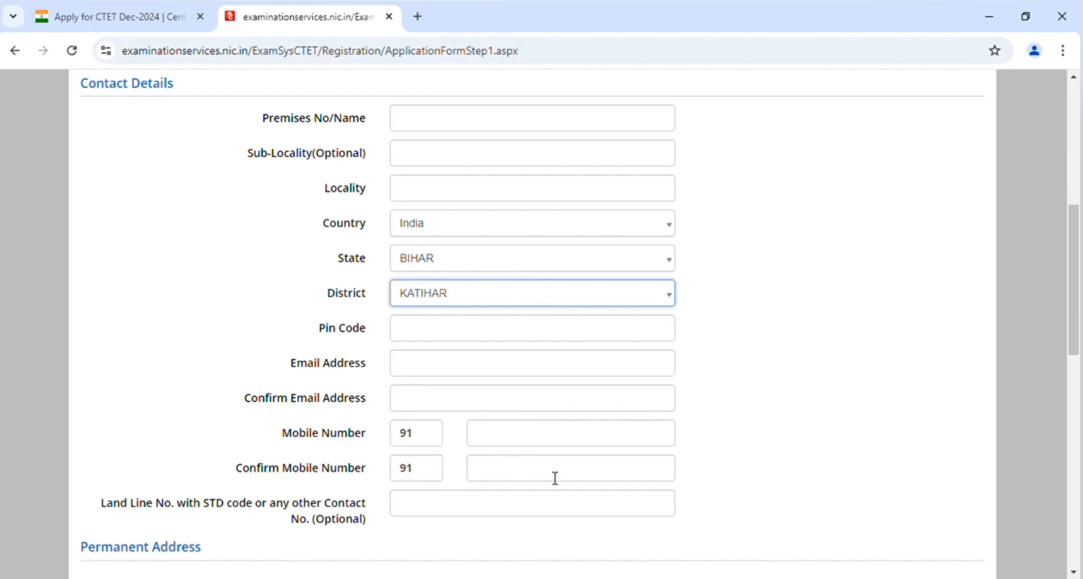
click(877, 389)
scroll(878, 389, down, 1)
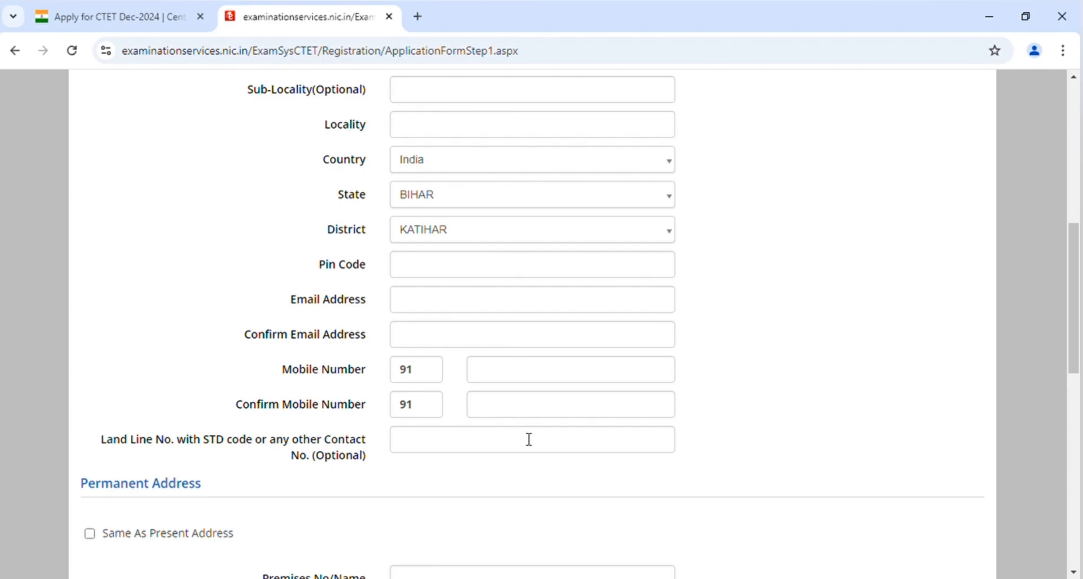
scroll(804, 395, down, 4)
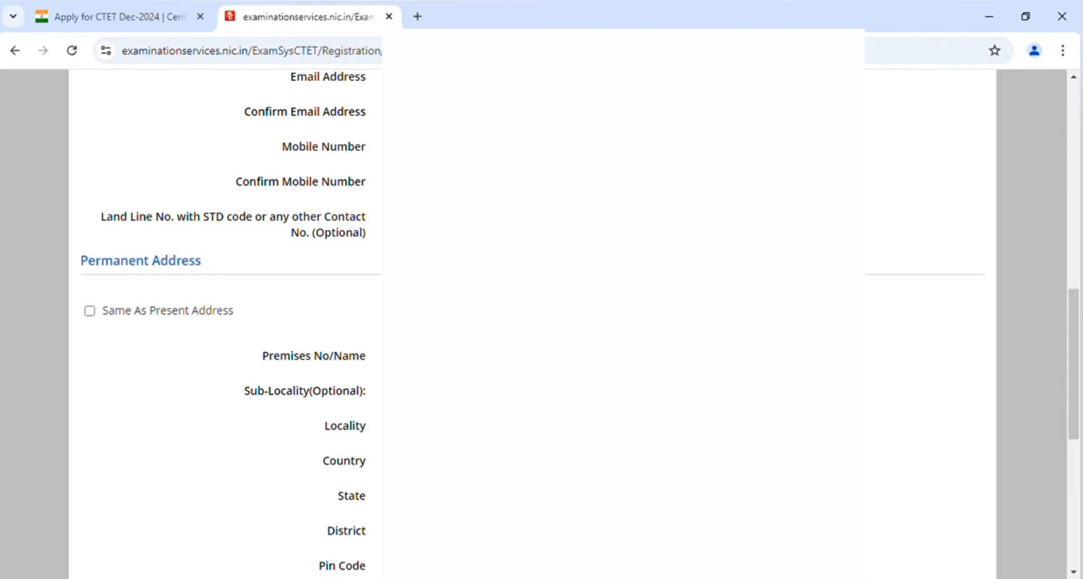
Step: Mark the permanent address as the same as the present address
scroll(624, 325, down, 4)
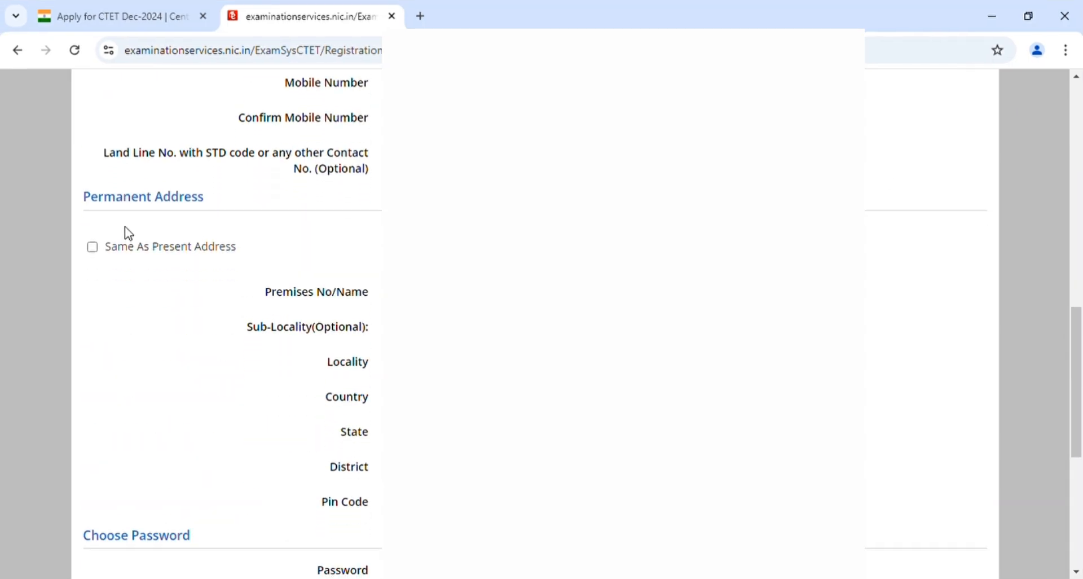
scroll(93, 252, down, 2)
click(93, 151)
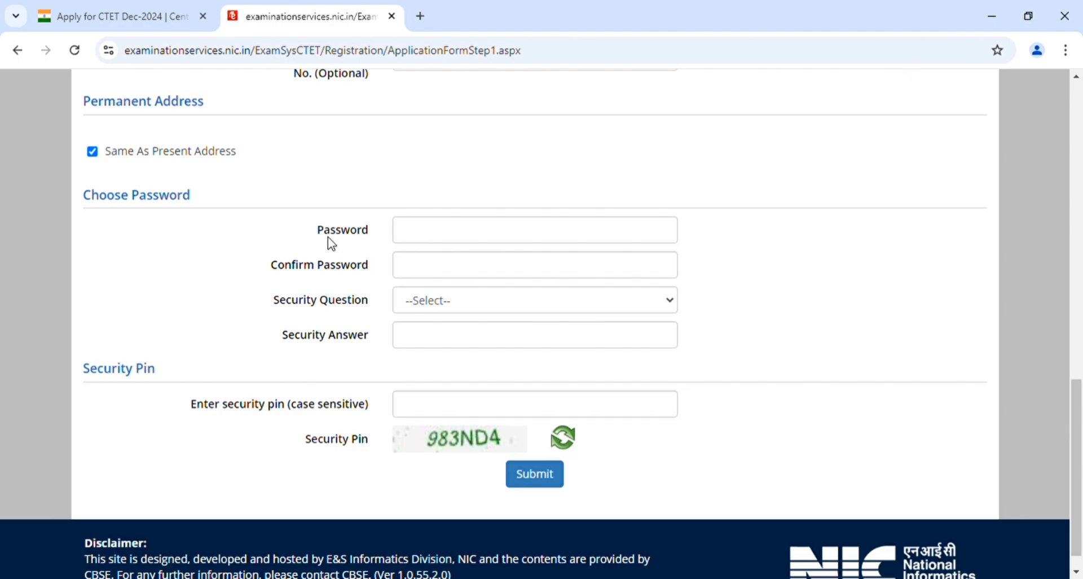
Step: Fill in the Password and Confirm Password fields with the account password
click(452, 238)
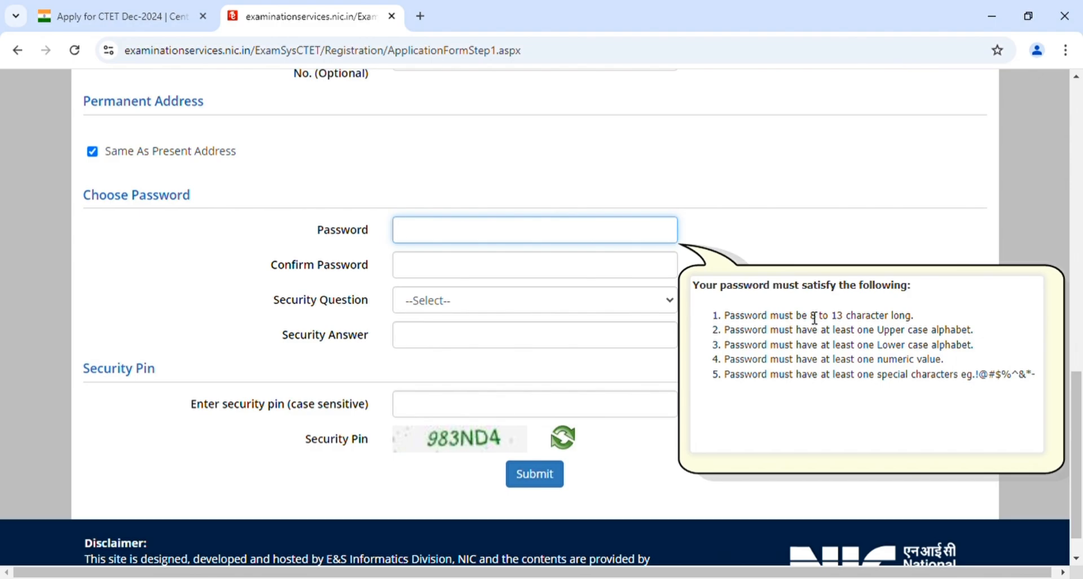
click(724, 224)
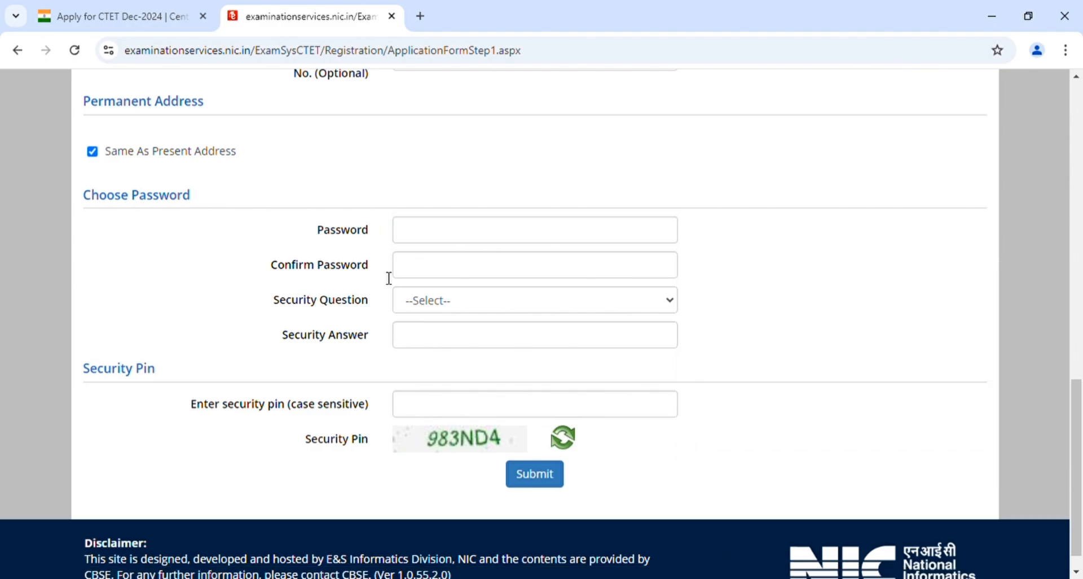
click(463, 234)
click(722, 219)
click(531, 235)
click(723, 223)
click(565, 233)
click(724, 224)
click(468, 233)
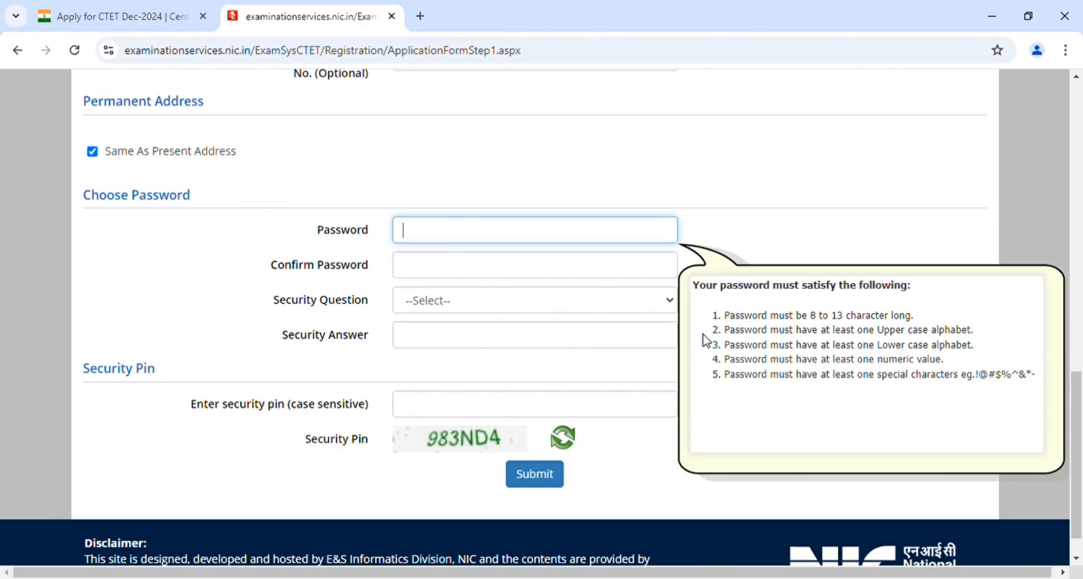
click(725, 224)
click(508, 231)
click(716, 227)
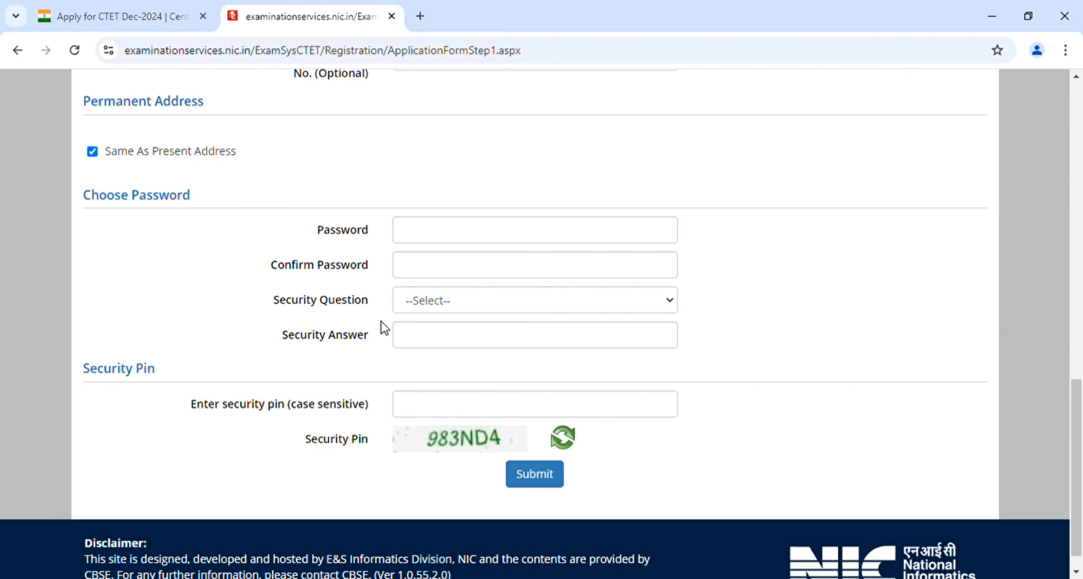
Step: Choose the first-school security question, enter its answer and the security pin, and submit
click(471, 309)
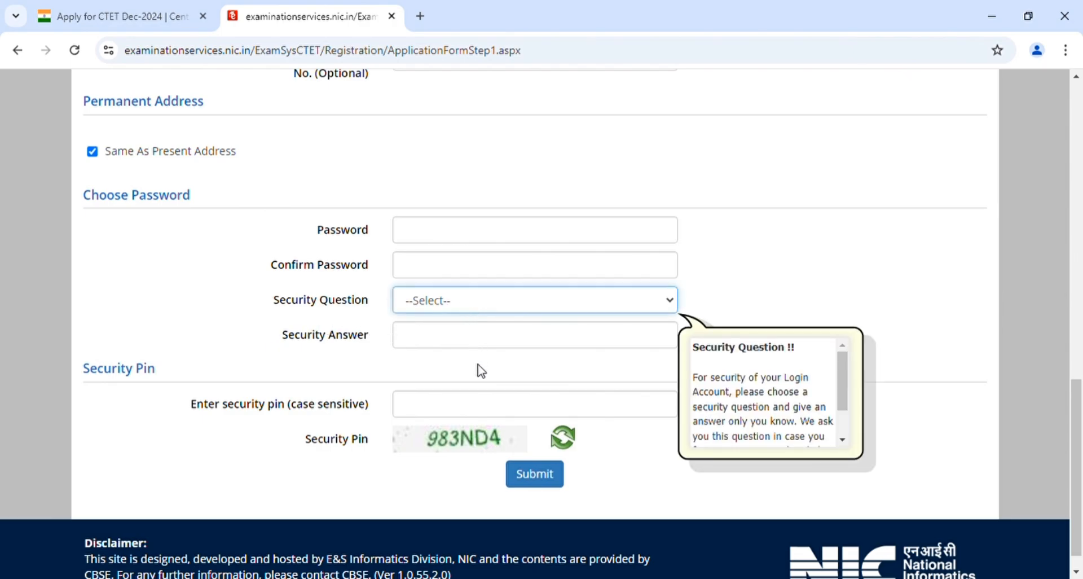
key(Down)
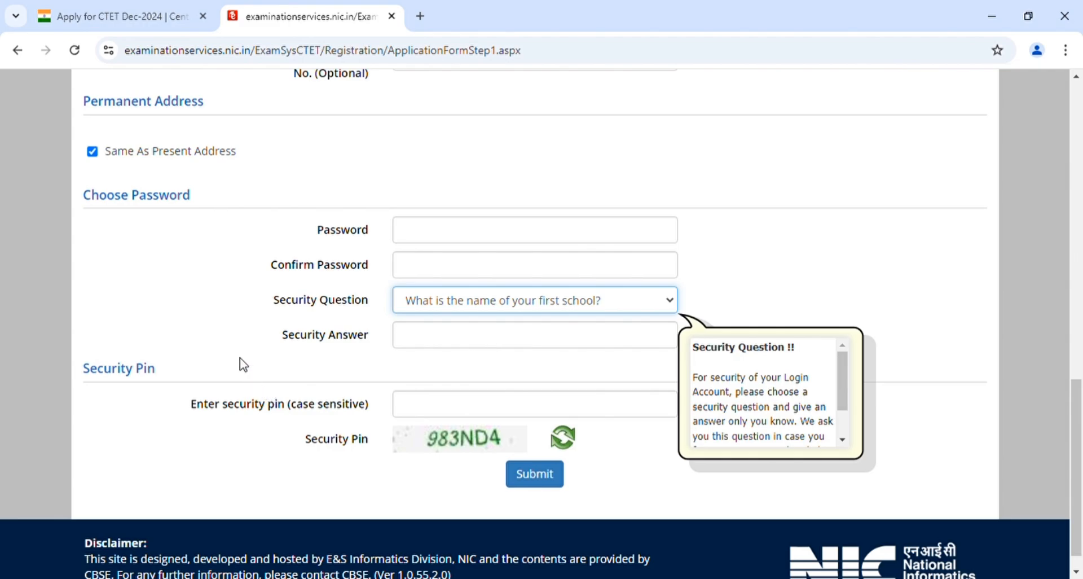
click(239, 359)
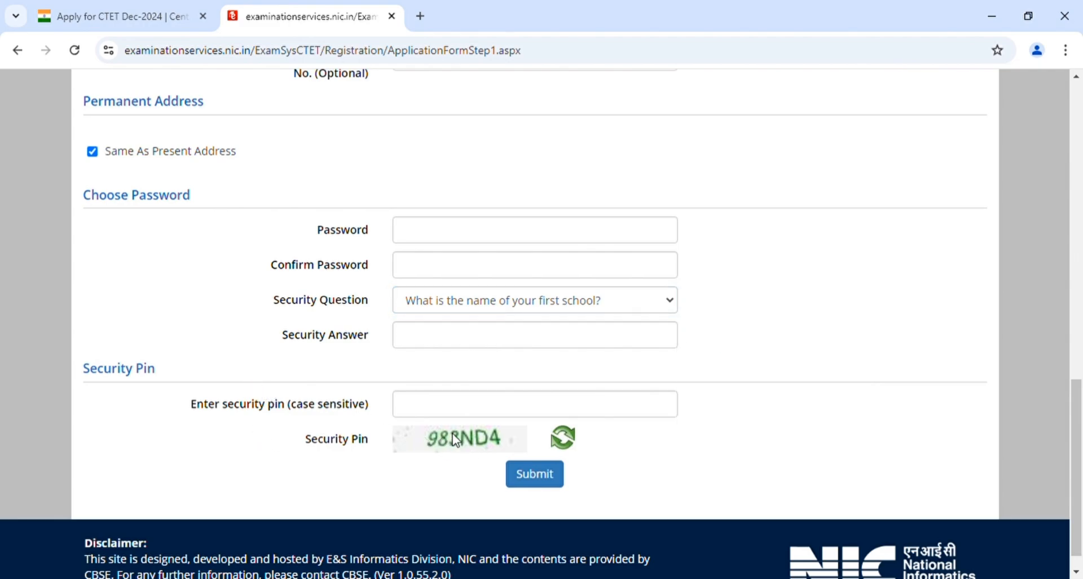
click(435, 345)
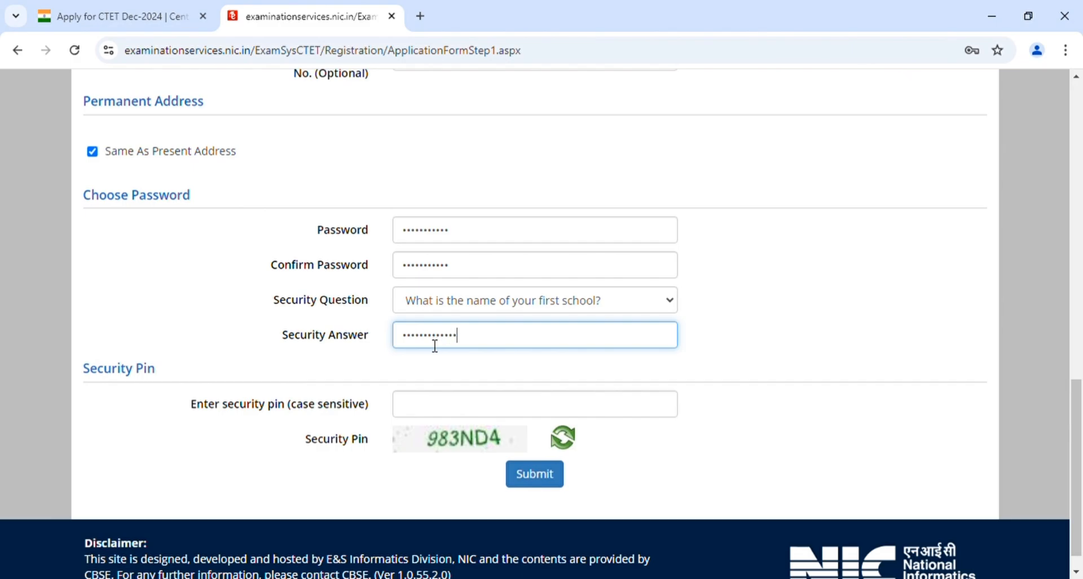
click(438, 412)
text(9)
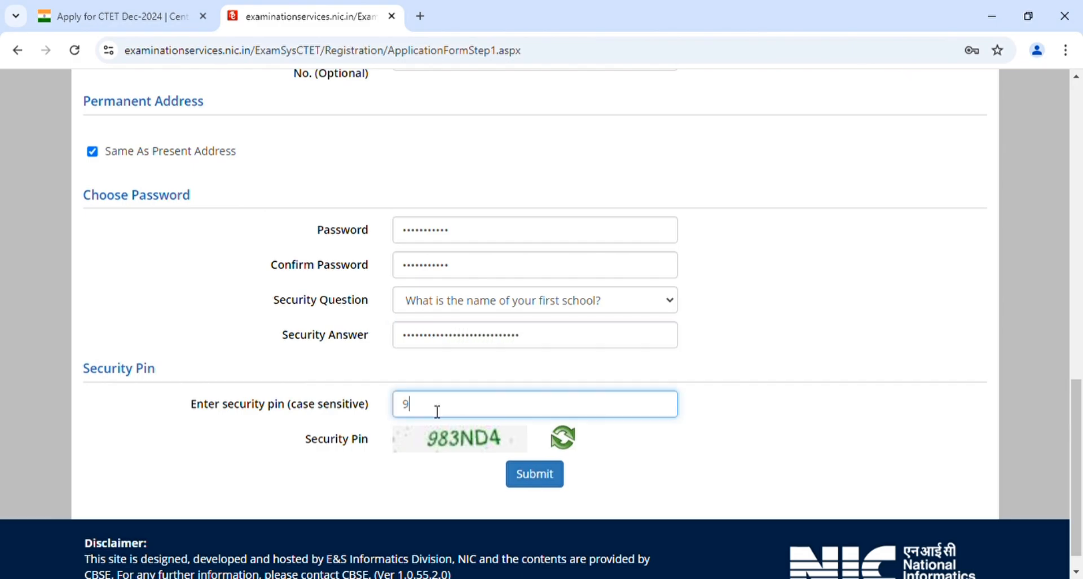
text(83ND4)
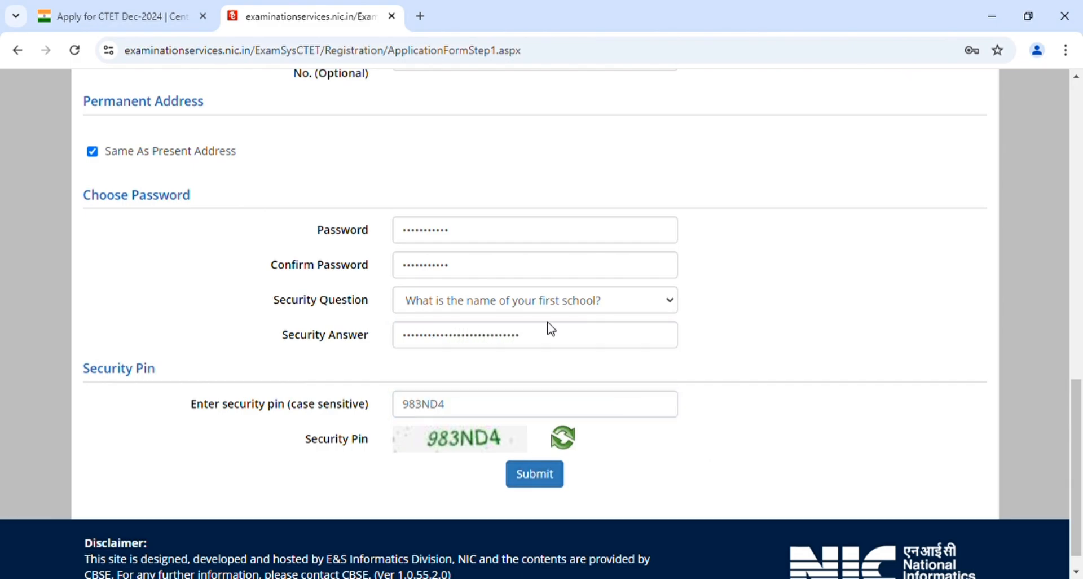
click(536, 472)
Step: Tick all eight particulars, name through email ID, as correct and agree to the declaration
click(752, 276)
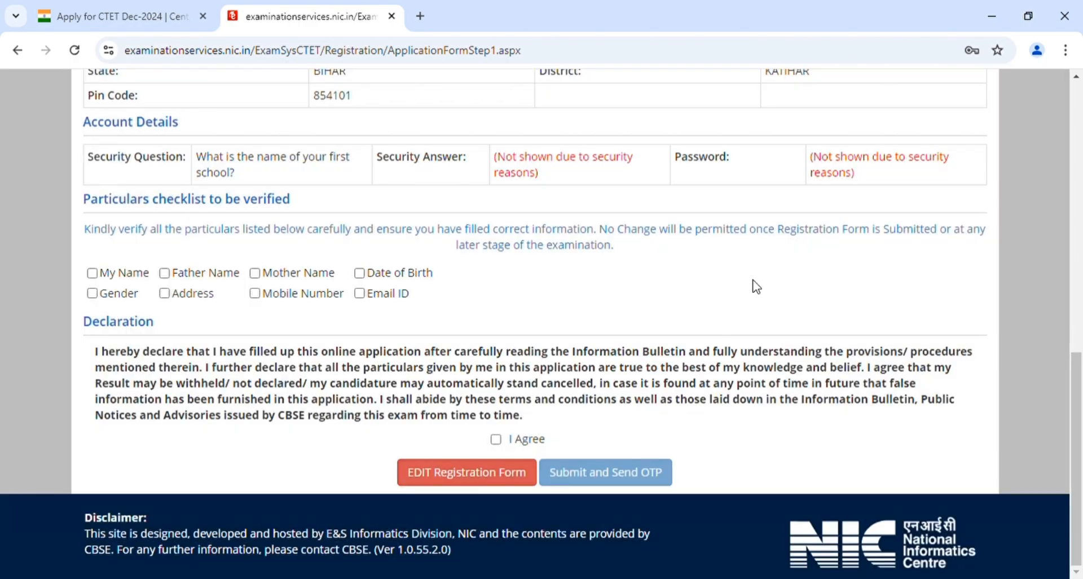
scroll(89, 270, up, 7)
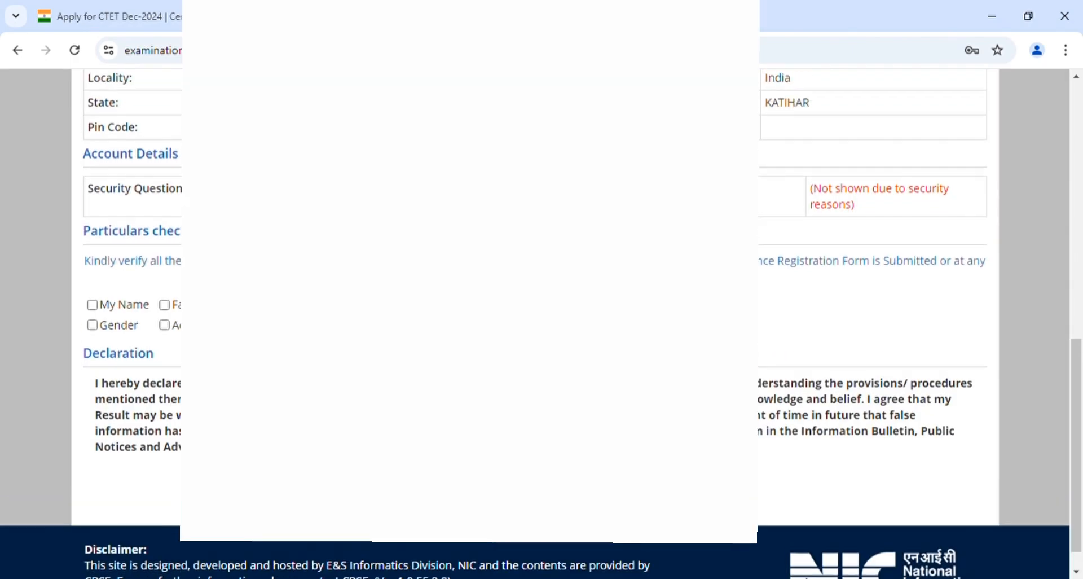
scroll(89, 269, down, 7)
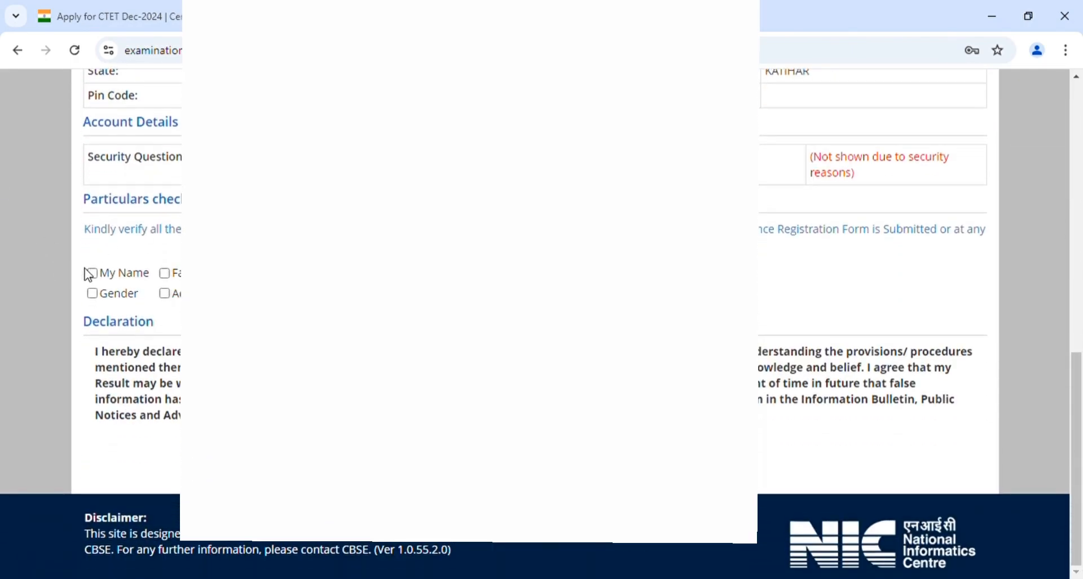
click(92, 273)
click(164, 273)
click(255, 273)
click(359, 273)
click(92, 294)
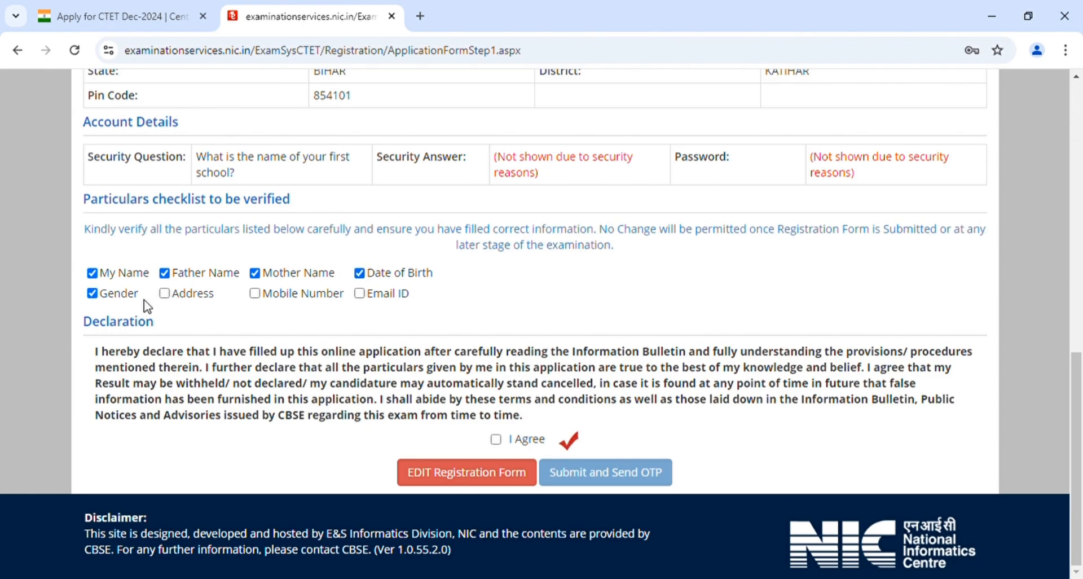
click(164, 293)
click(255, 293)
click(360, 294)
click(496, 440)
Step: Request the mobile OTP, enter the received code and submit the registration form
click(551, 472)
click(553, 356)
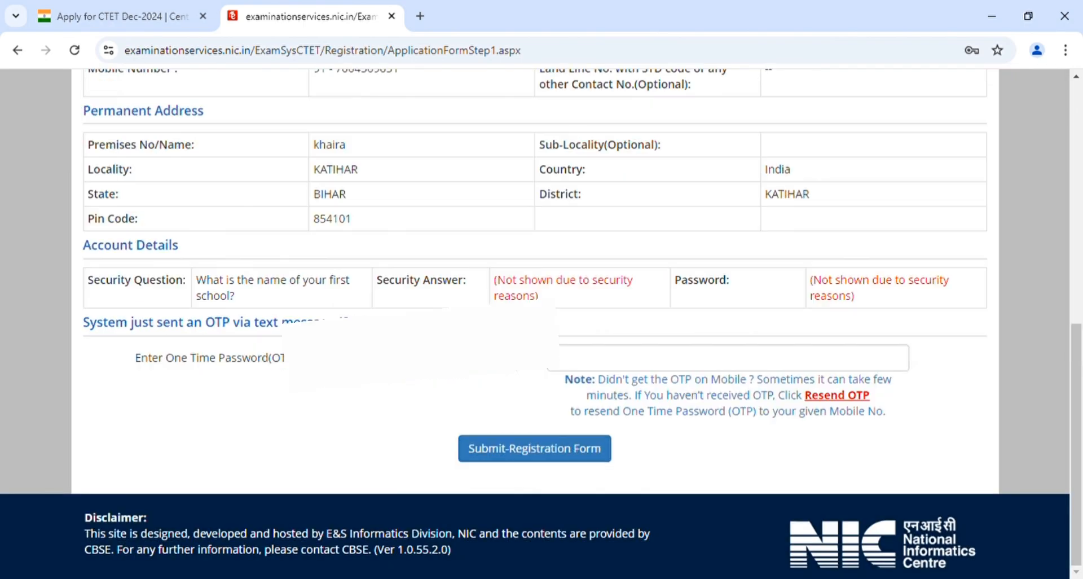
click(616, 363)
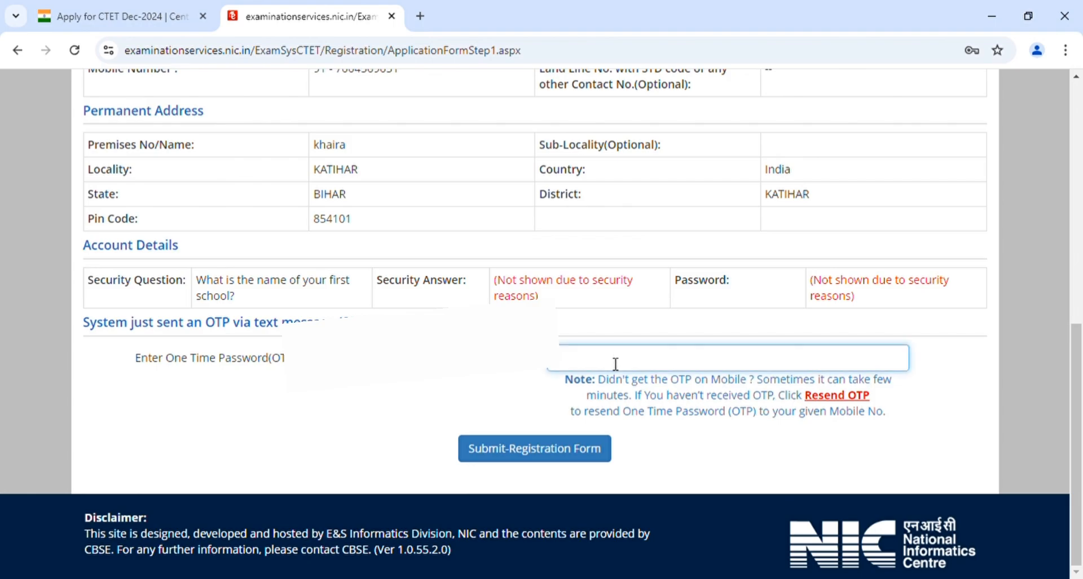
click(587, 449)
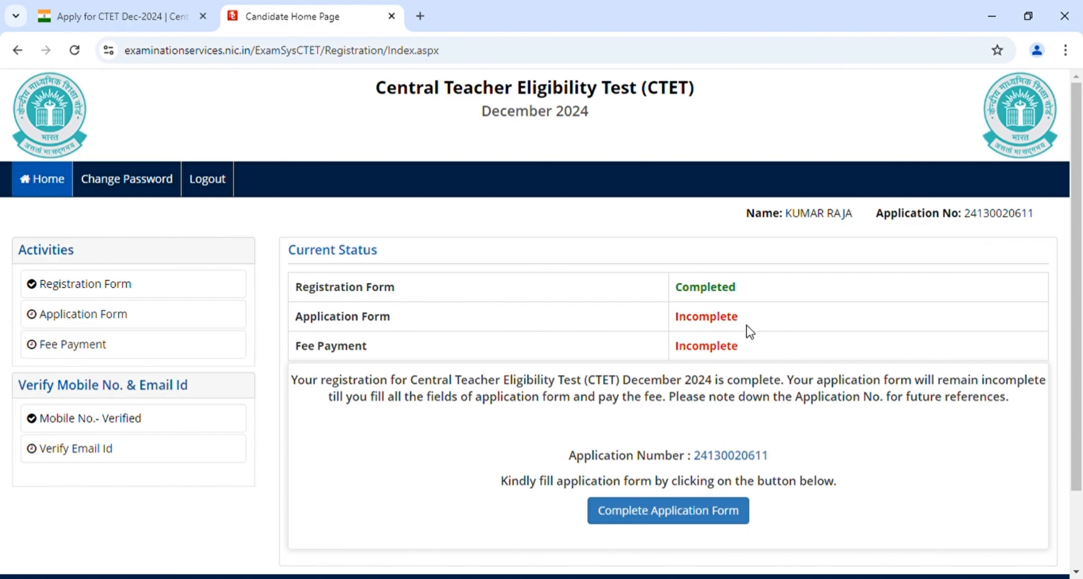
Step: Start the application form and open its Personal Details step
click(686, 518)
scroll(282, 510, down, 2)
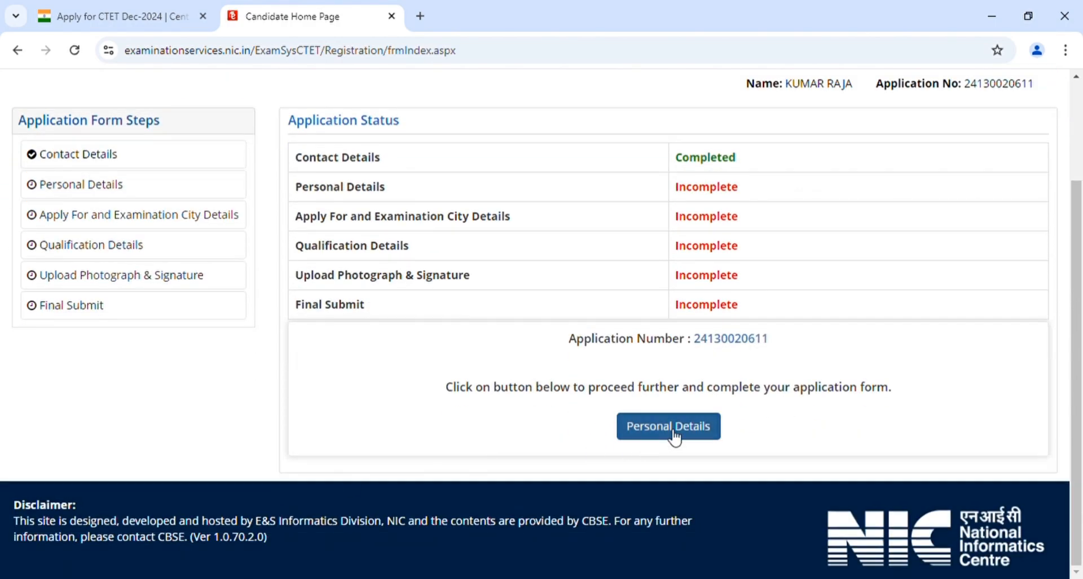
click(674, 432)
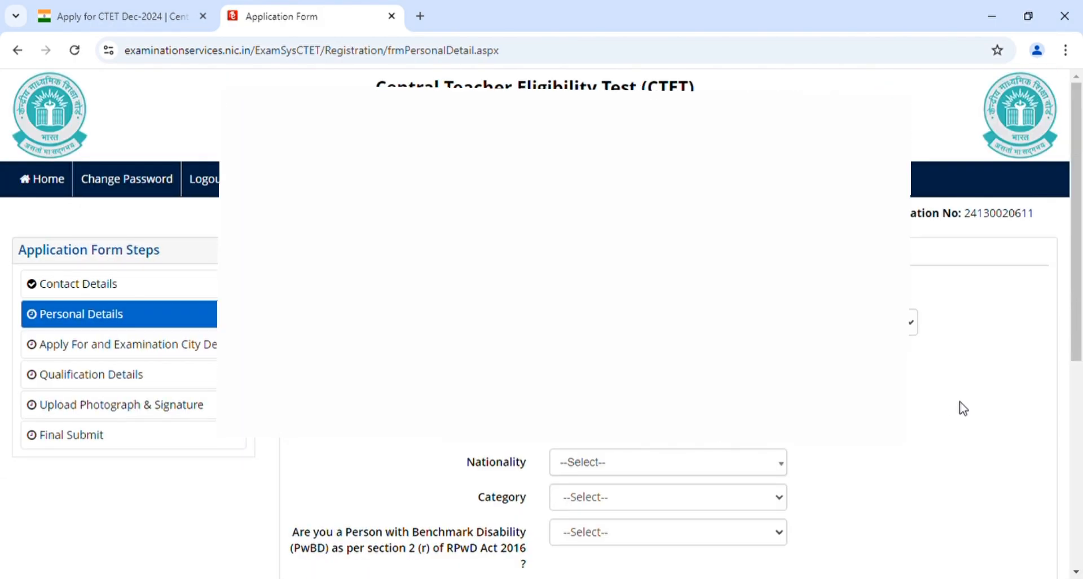
scroll(963, 408, down, 12)
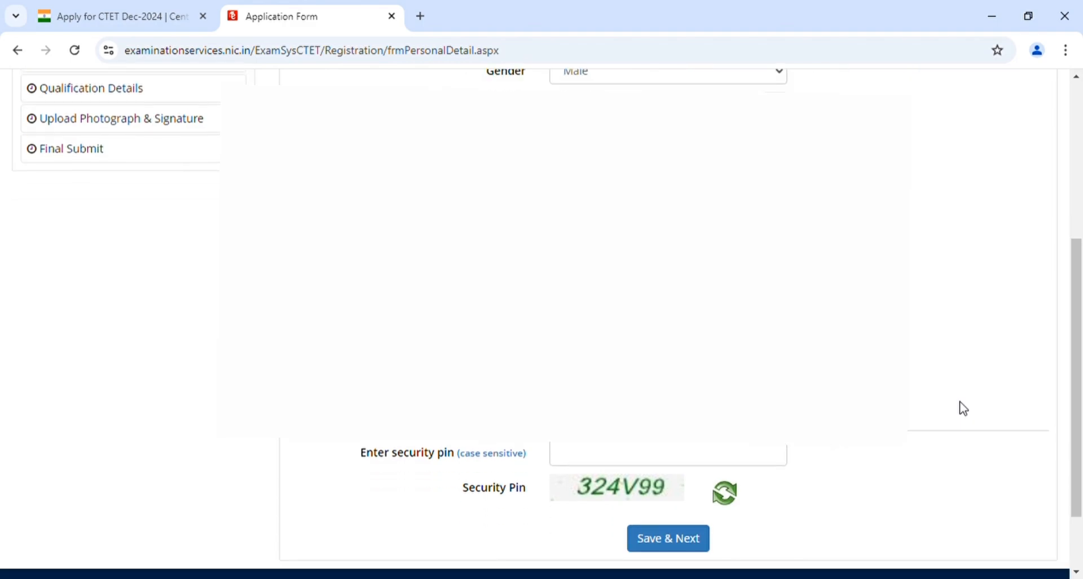
scroll(471, 347, down, 2)
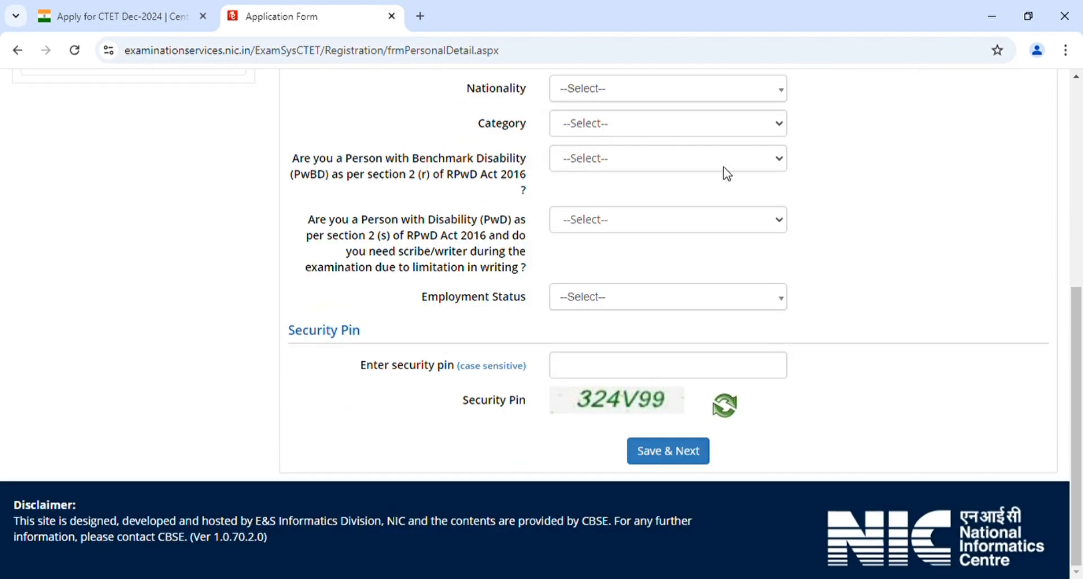
Step: Set nationality to Indian, category to OBC- NCL and the PwBD answer to No
click(651, 97)
click(584, 160)
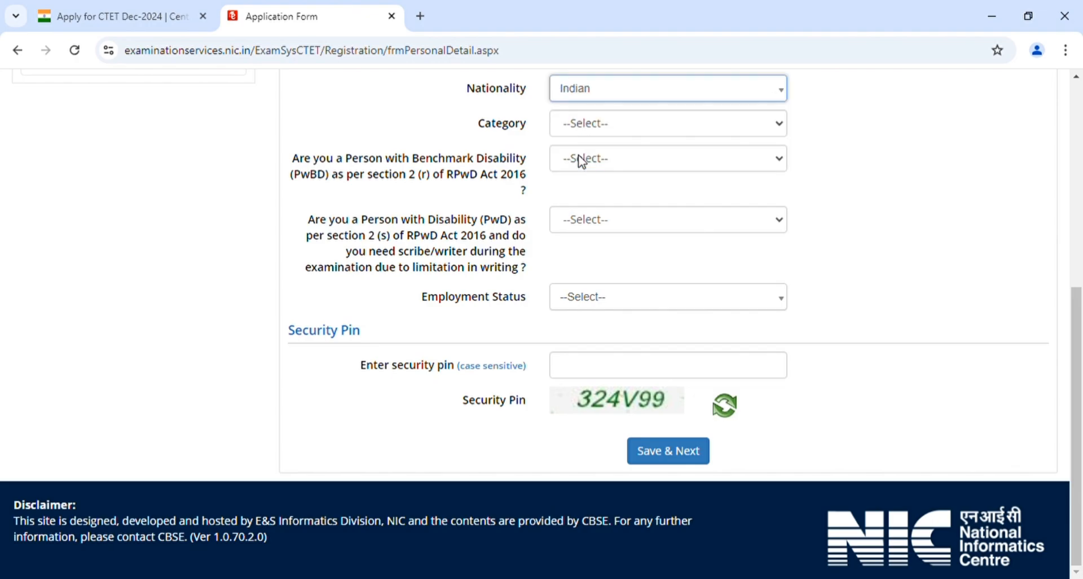
click(602, 130)
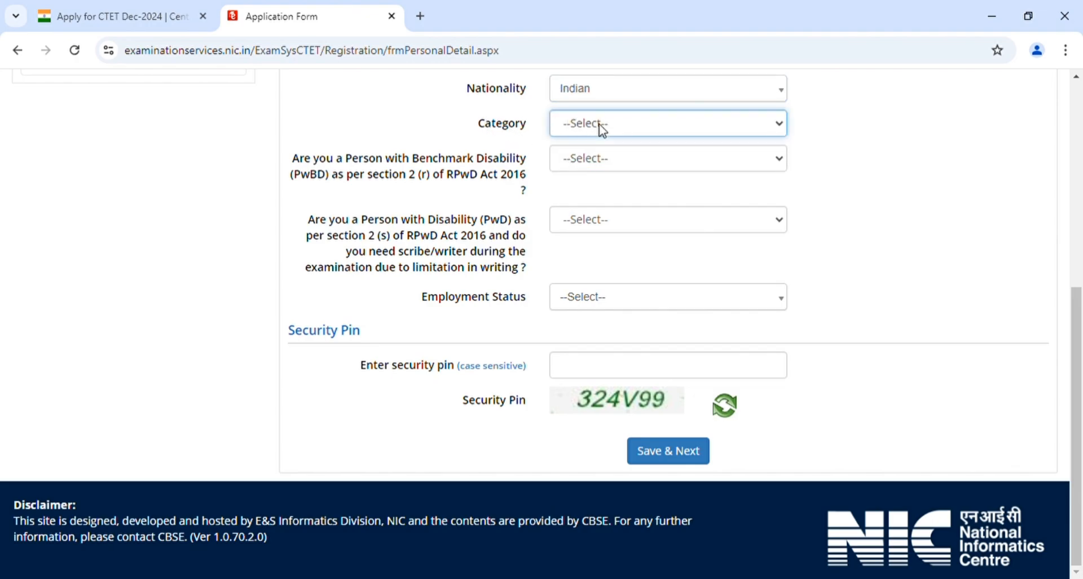
click(587, 228)
click(609, 167)
click(579, 156)
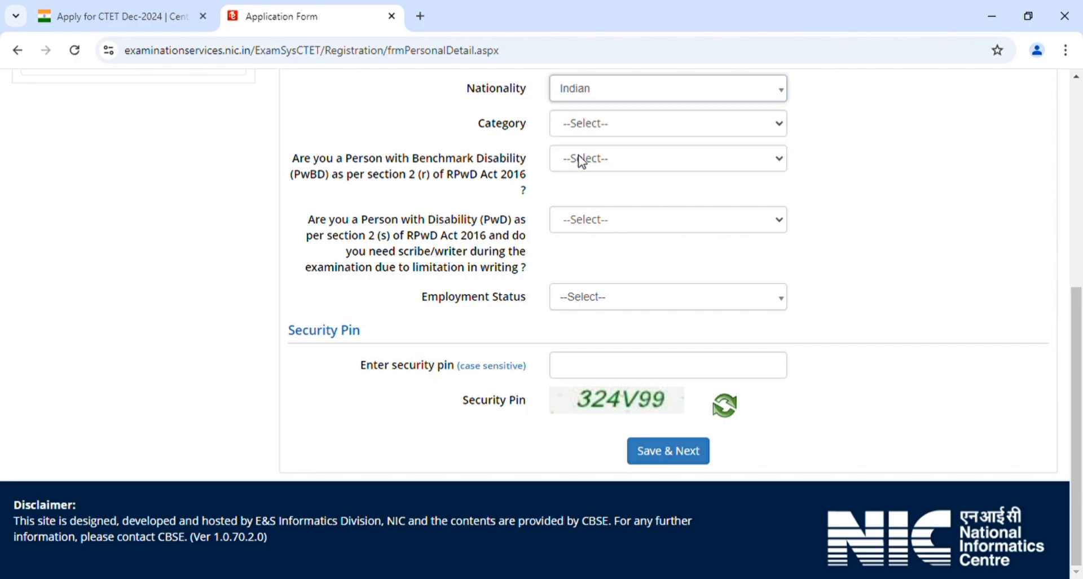
click(598, 124)
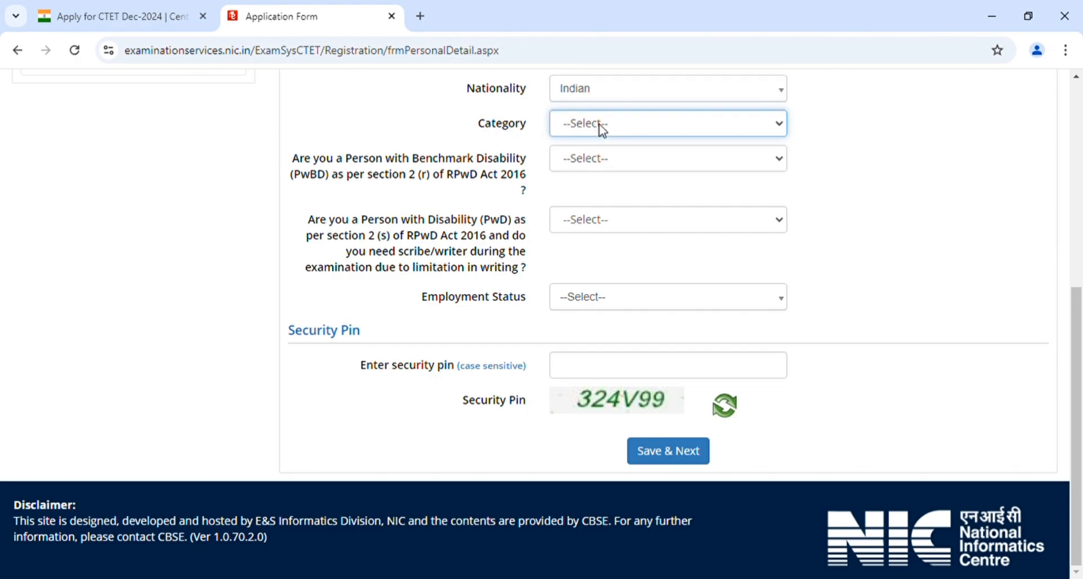
click(585, 228)
click(609, 167)
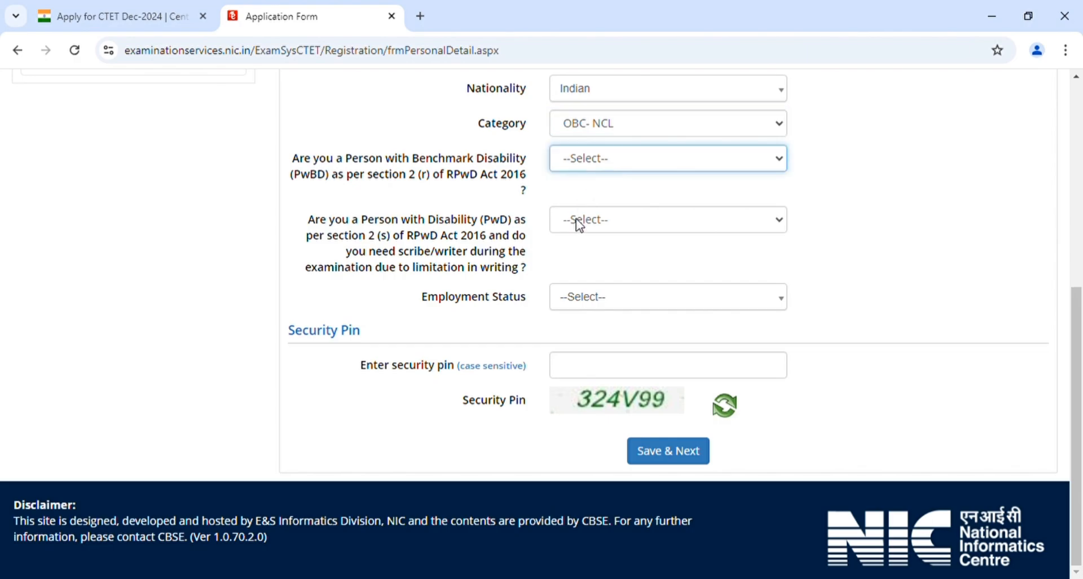
click(579, 228)
click(579, 209)
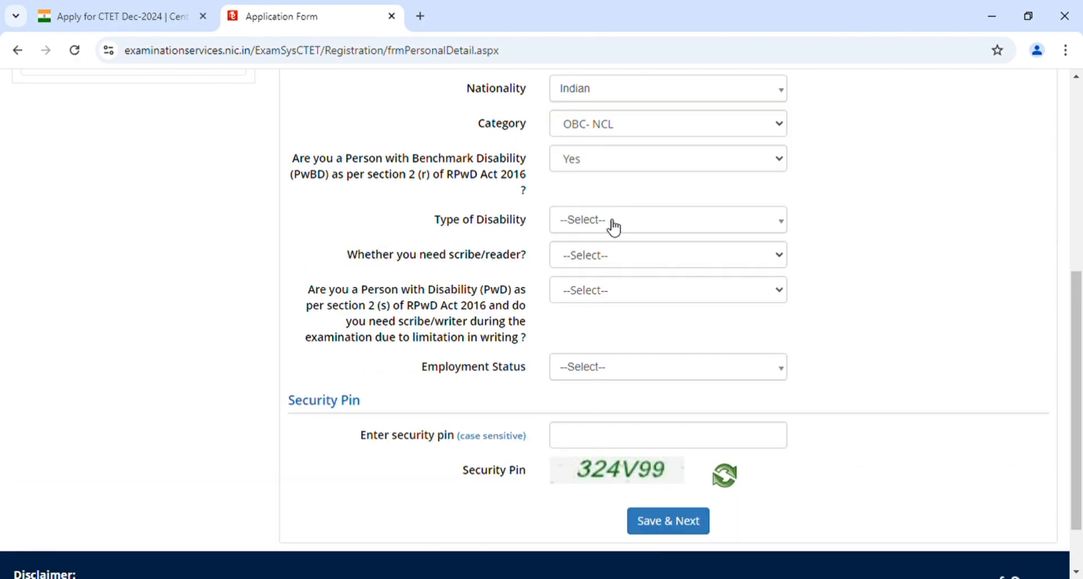
click(599, 159)
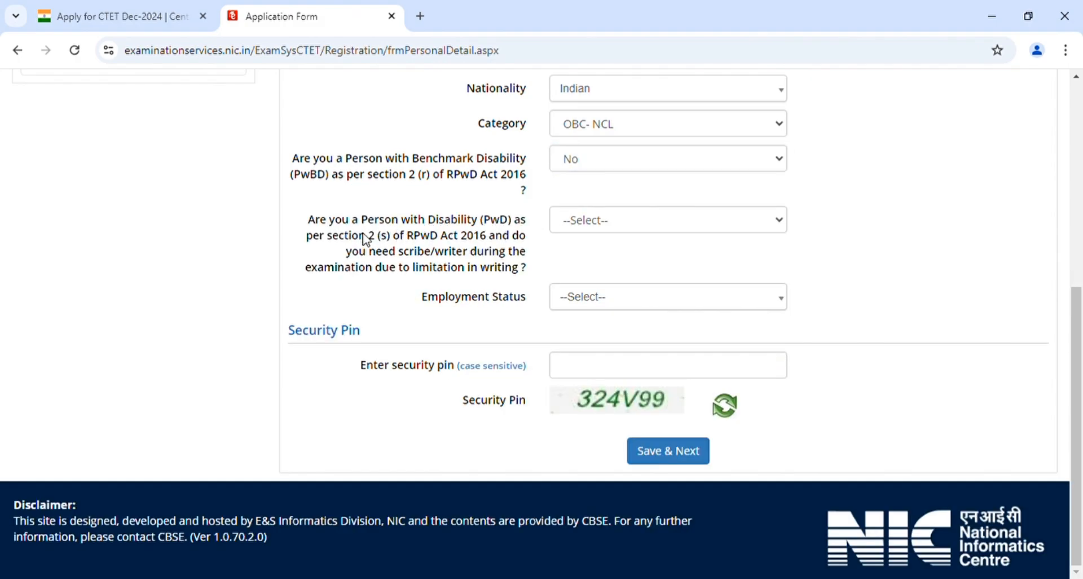
Step: Answer No to needing a scribe, choose Not Employed, then save with the security pin
click(595, 223)
click(576, 291)
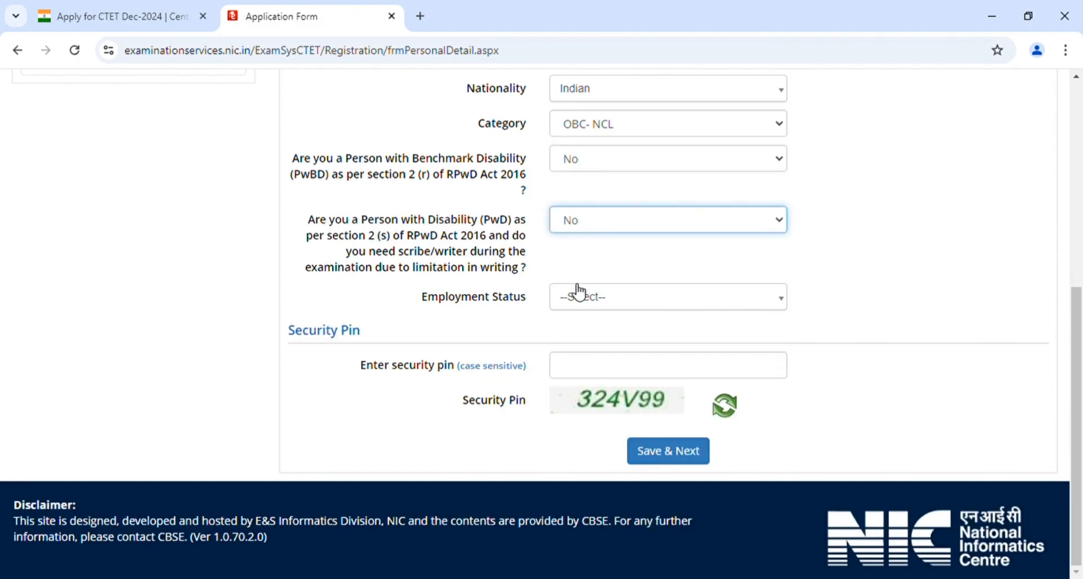
click(579, 304)
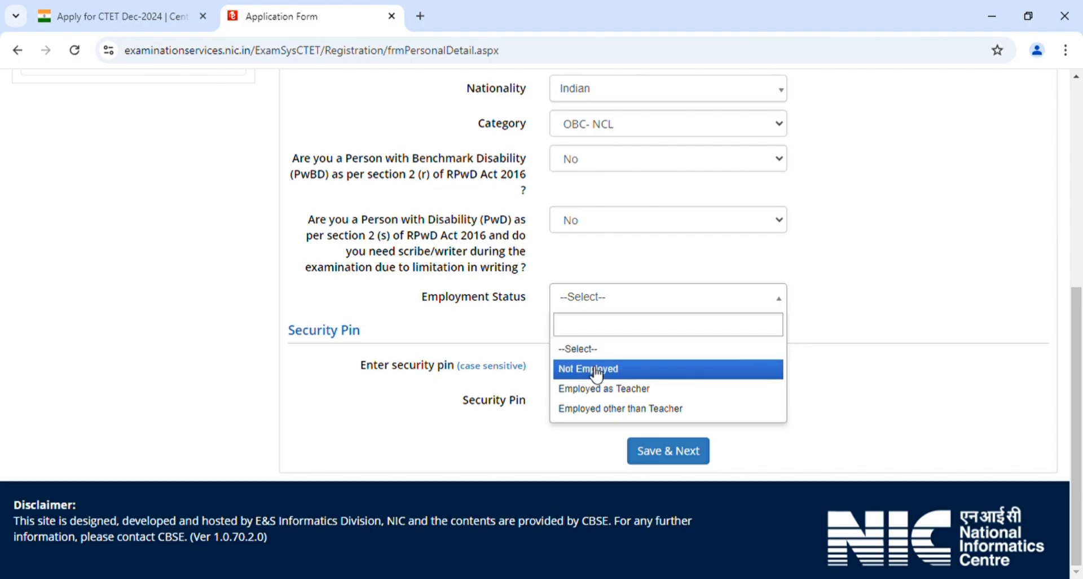
click(623, 381)
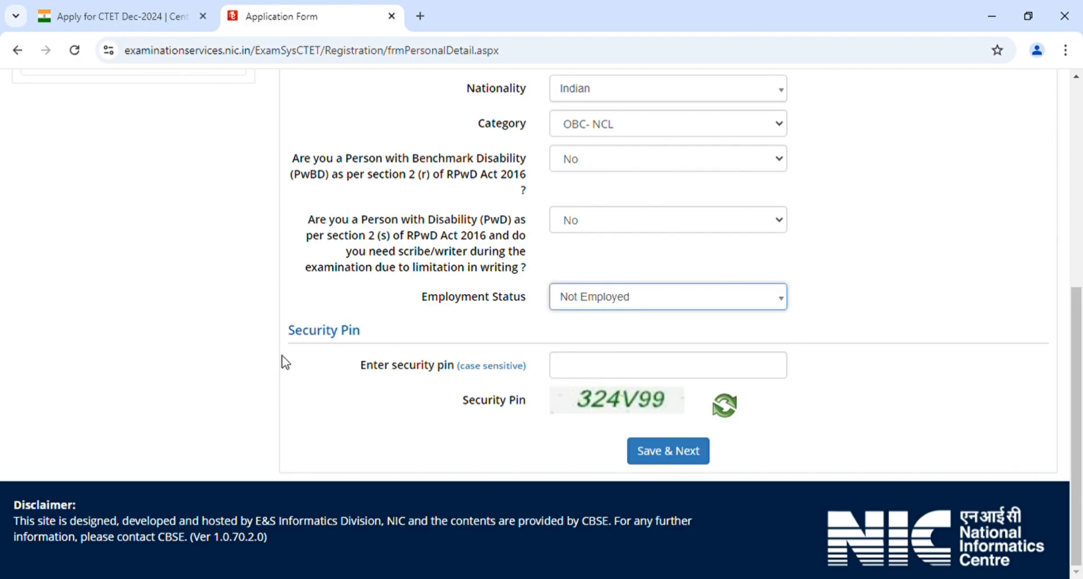
click(594, 372)
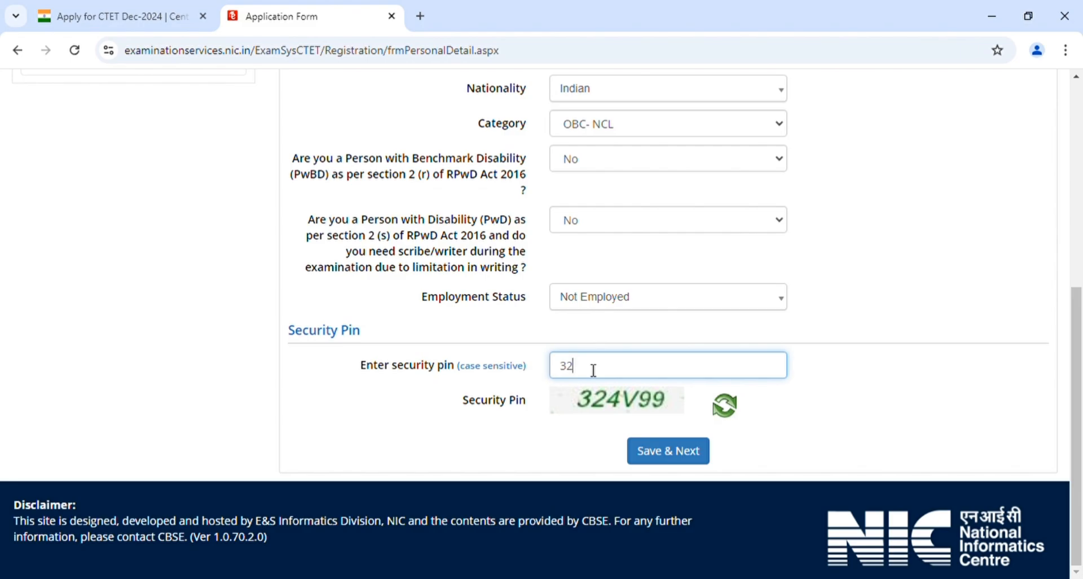
text(324V99)
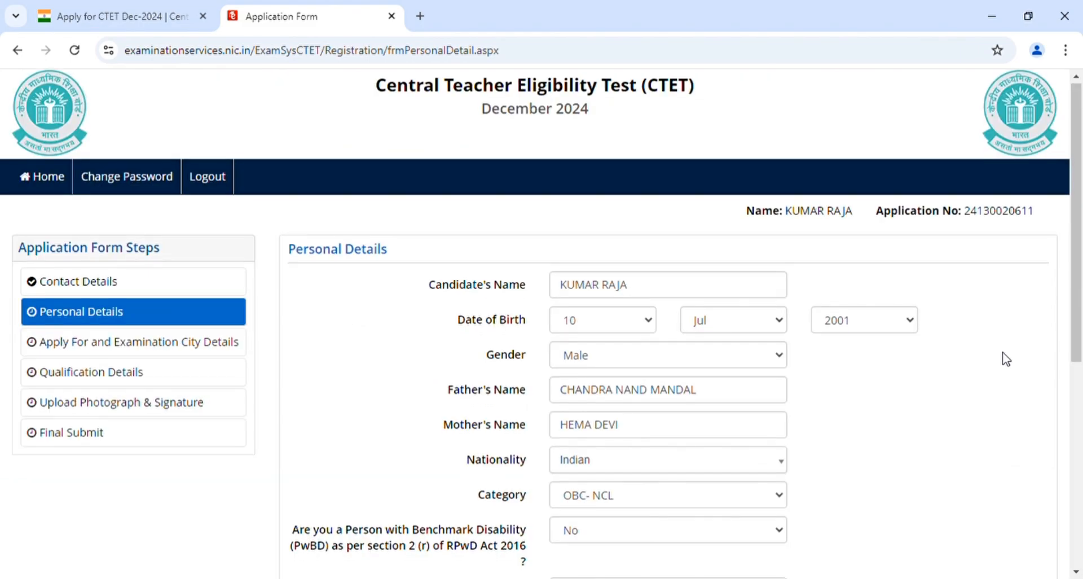
click(680, 454)
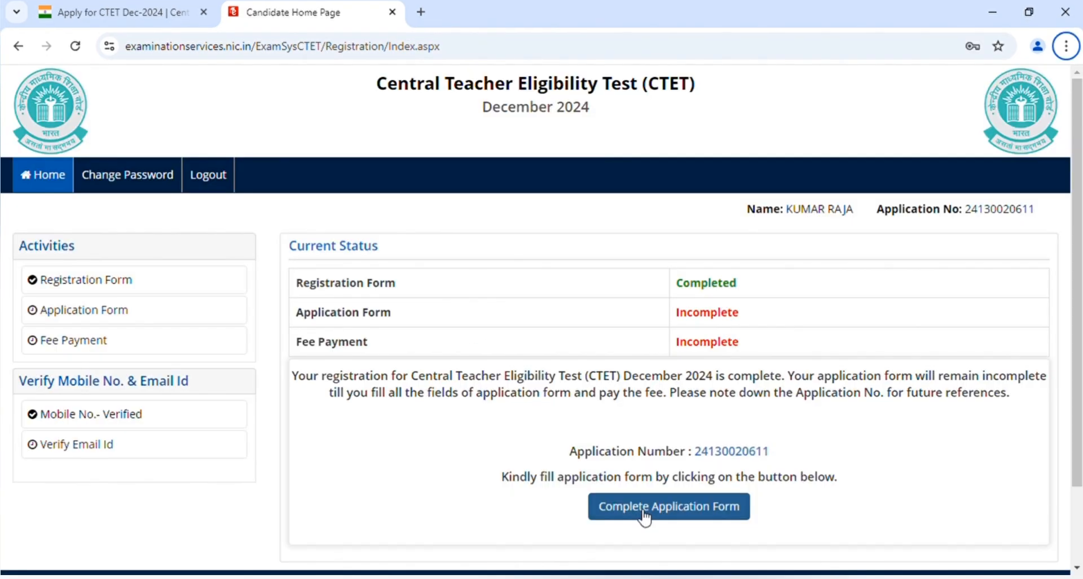
click(642, 512)
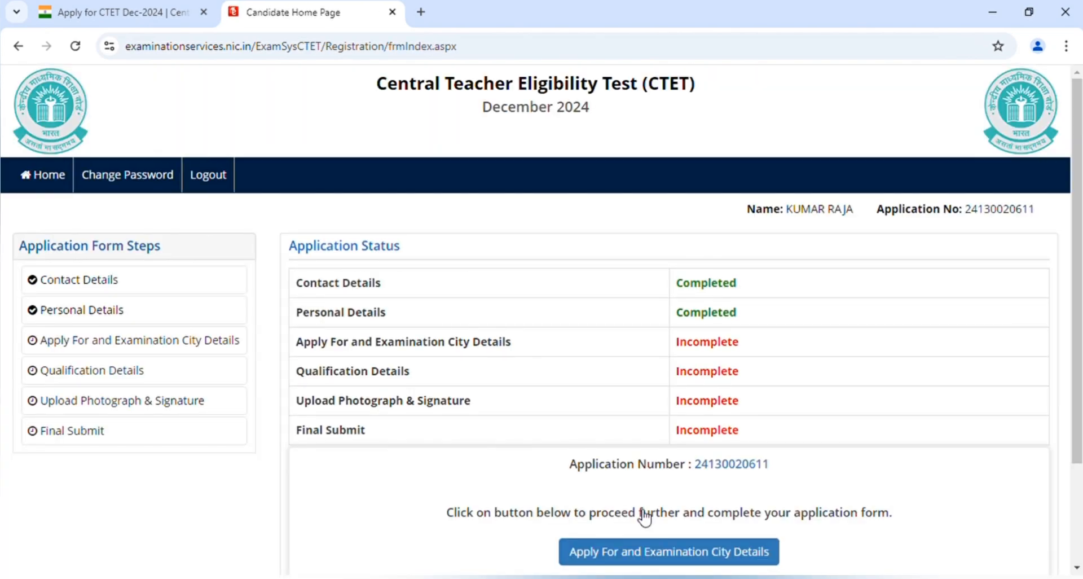
Step: Apply for Both (Paper-I and Paper-II), with Hindi as Language1 and English as Language2
click(681, 556)
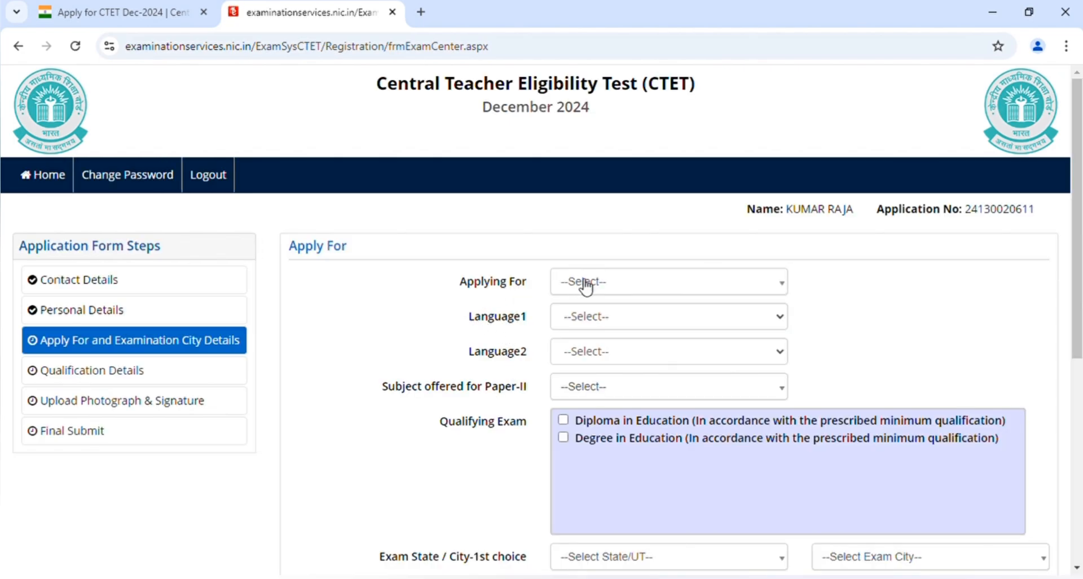
click(589, 285)
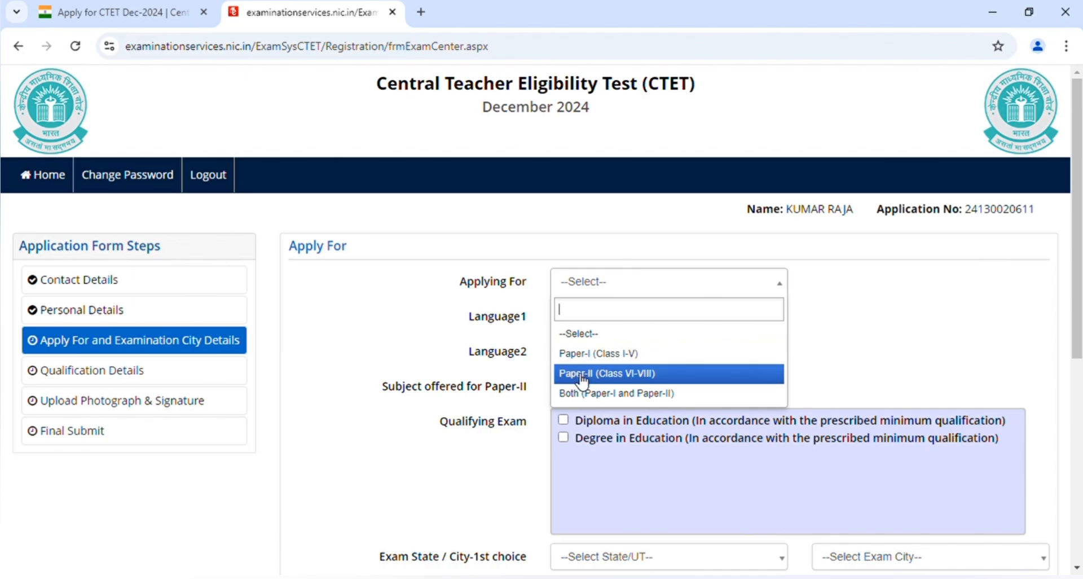
click(609, 393)
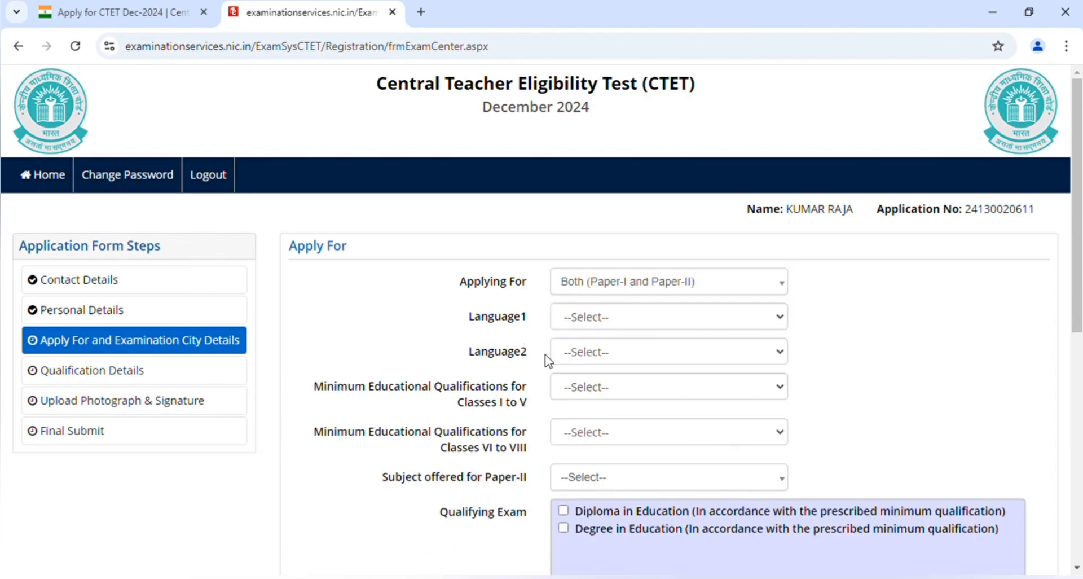
click(633, 318)
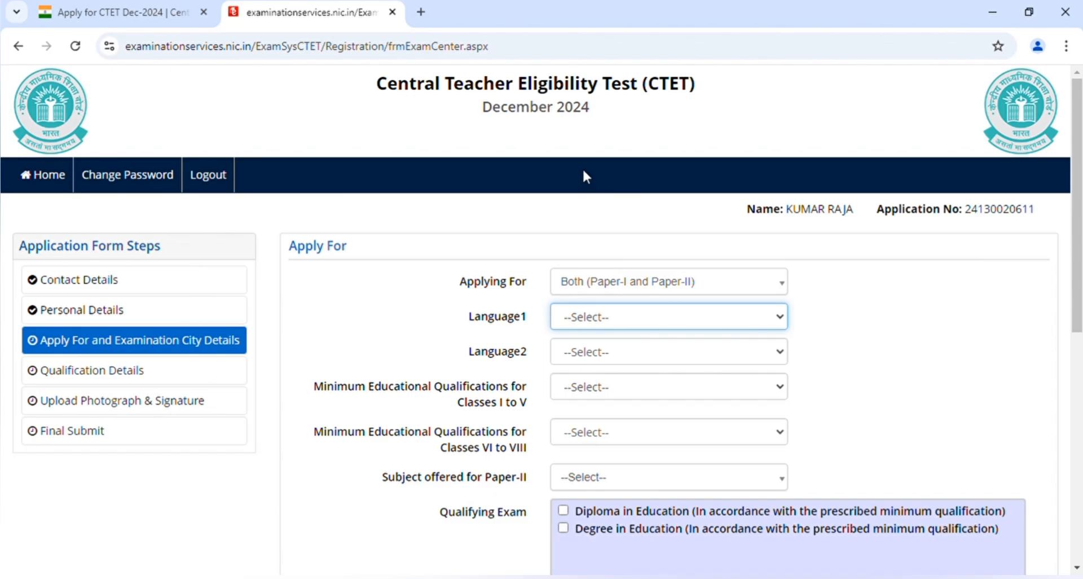
key(h)
click(587, 363)
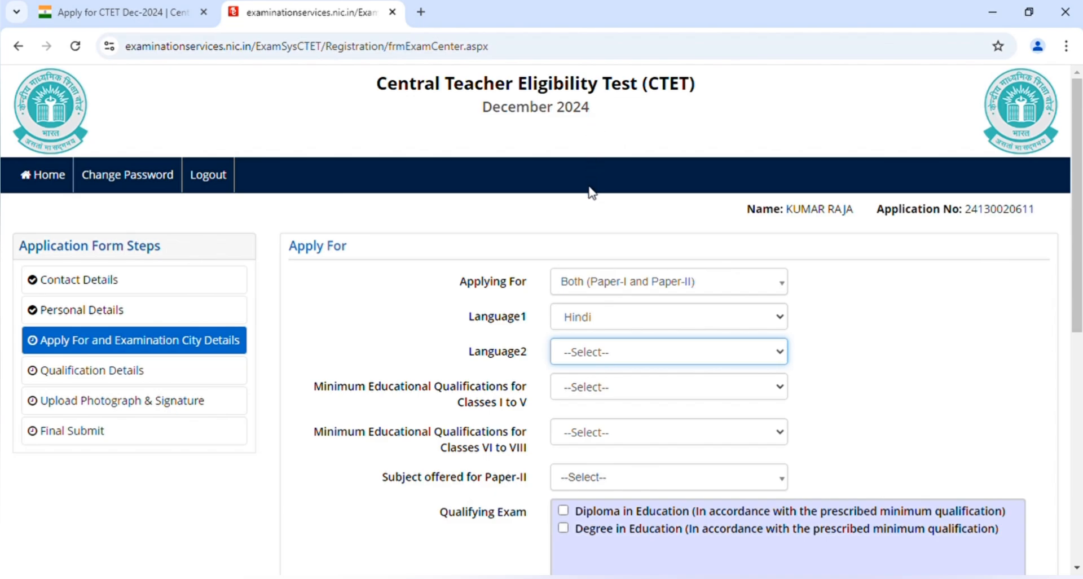
key(e)
click(573, 369)
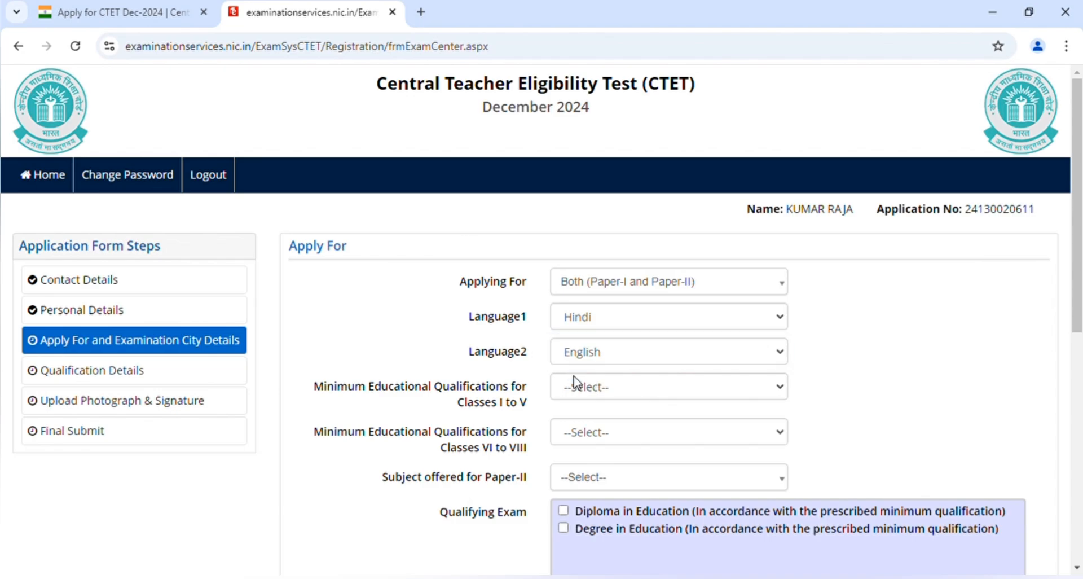
click(605, 393)
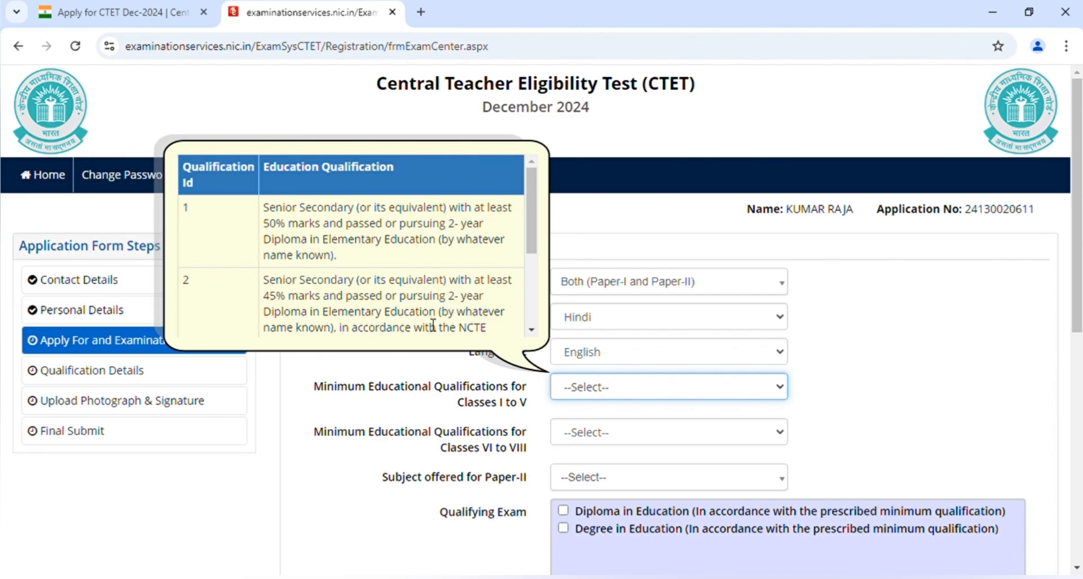
Step: Pick option 2 for the Classes I to V qualification after reading the qualification help table
key(1)
click(521, 273)
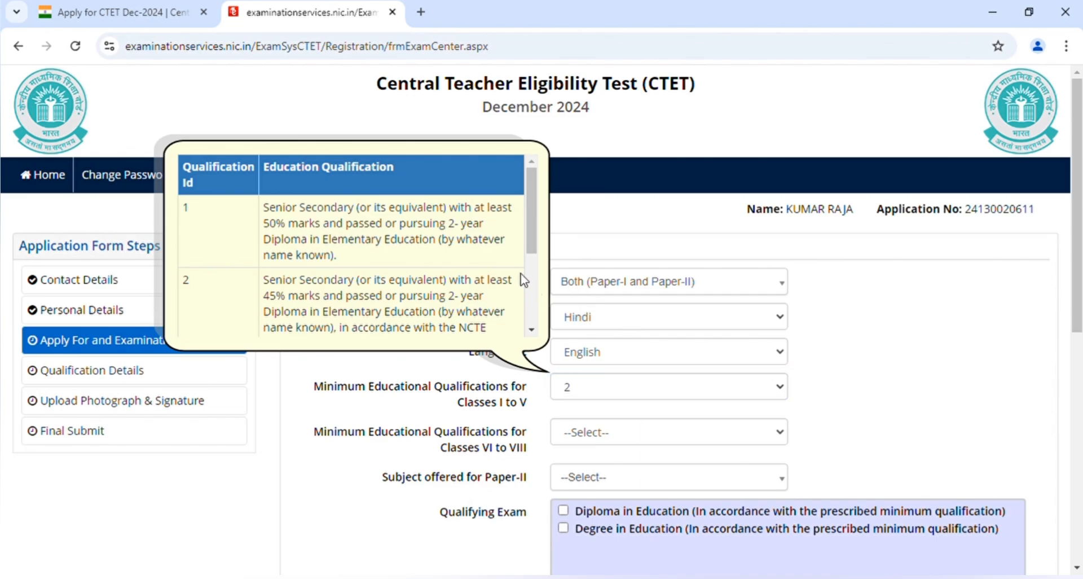
scroll(524, 278, down, 1)
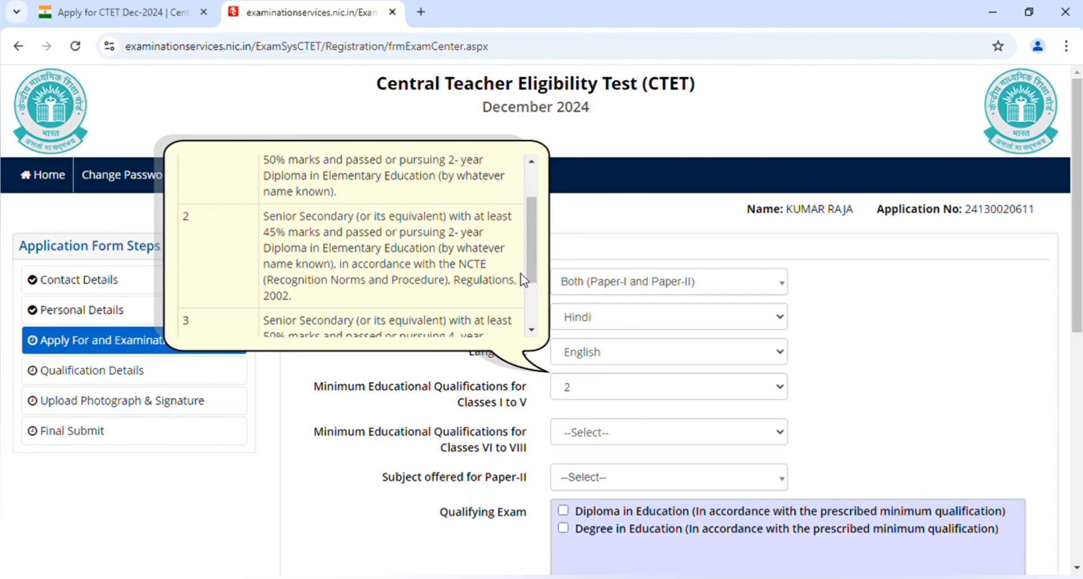
scroll(524, 278, down, 3)
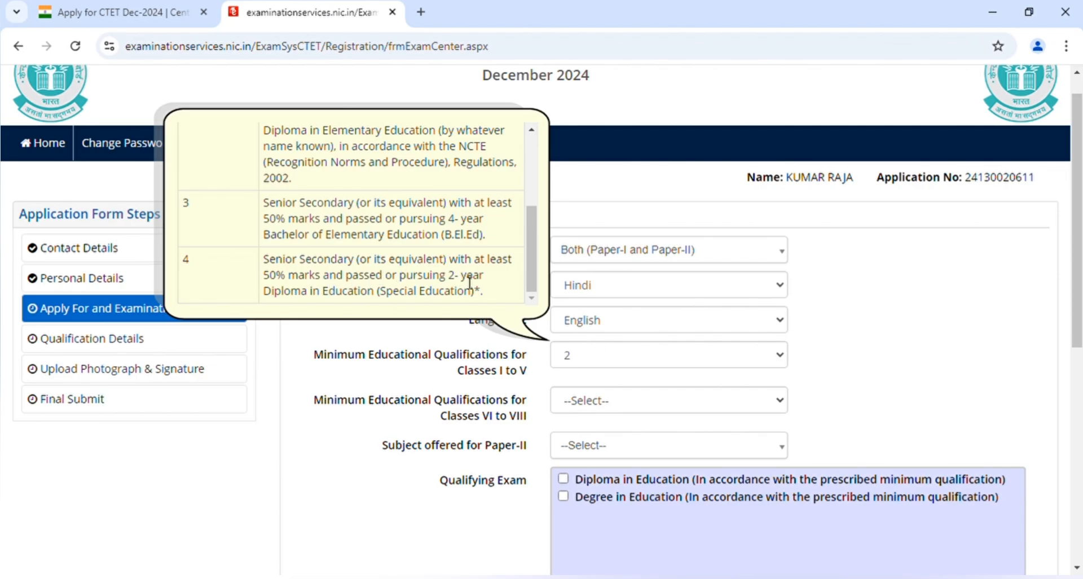
click(308, 386)
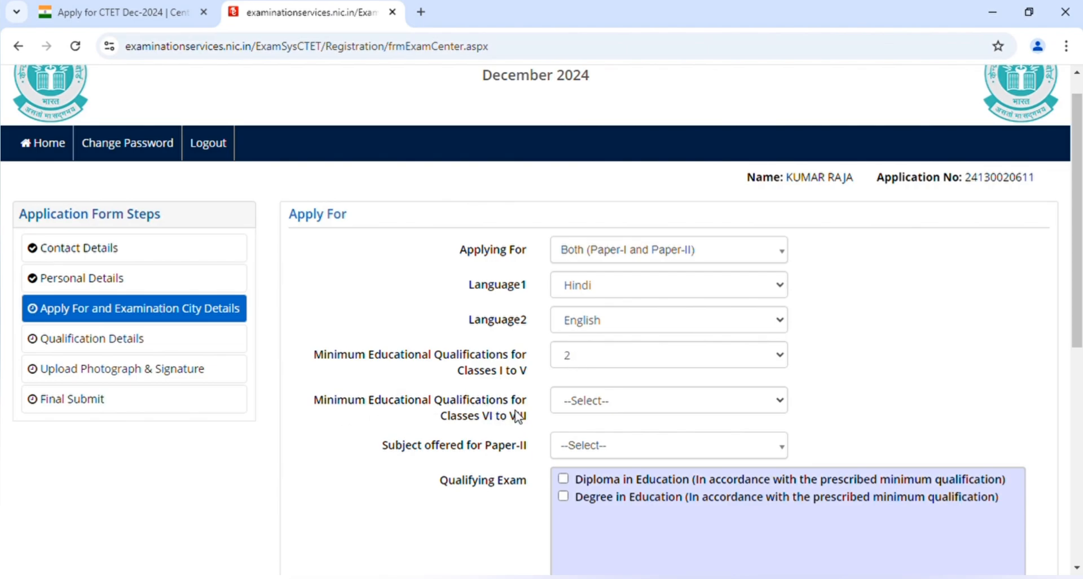
click(584, 417)
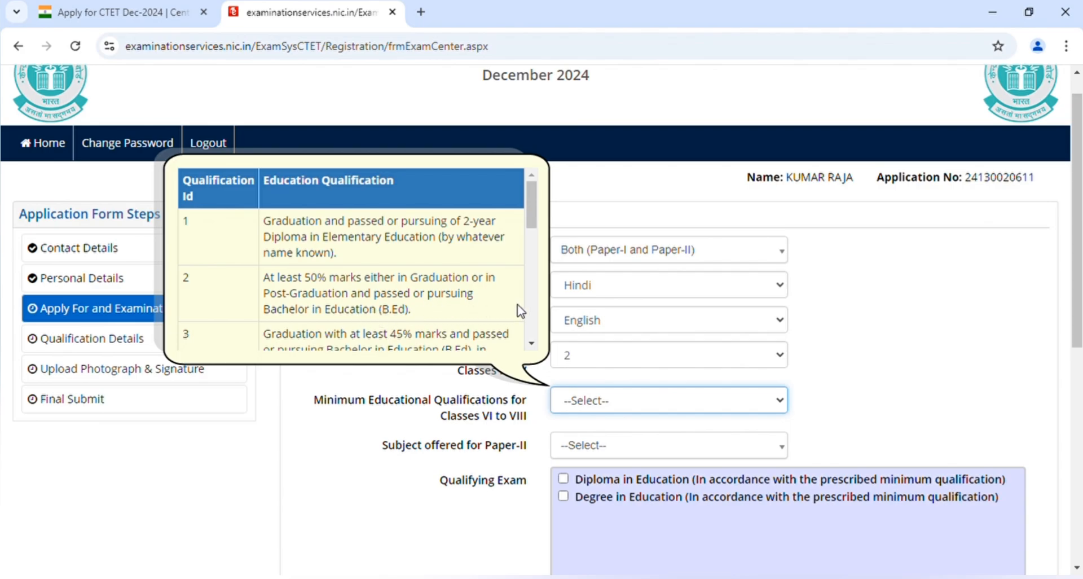
Step: Review the qualification list and pick 2 as the Classes VI to VIII minimum qualification
click(534, 282)
scroll(451, 301, up, 3)
click(534, 282)
scroll(423, 307, up, 3)
click(534, 282)
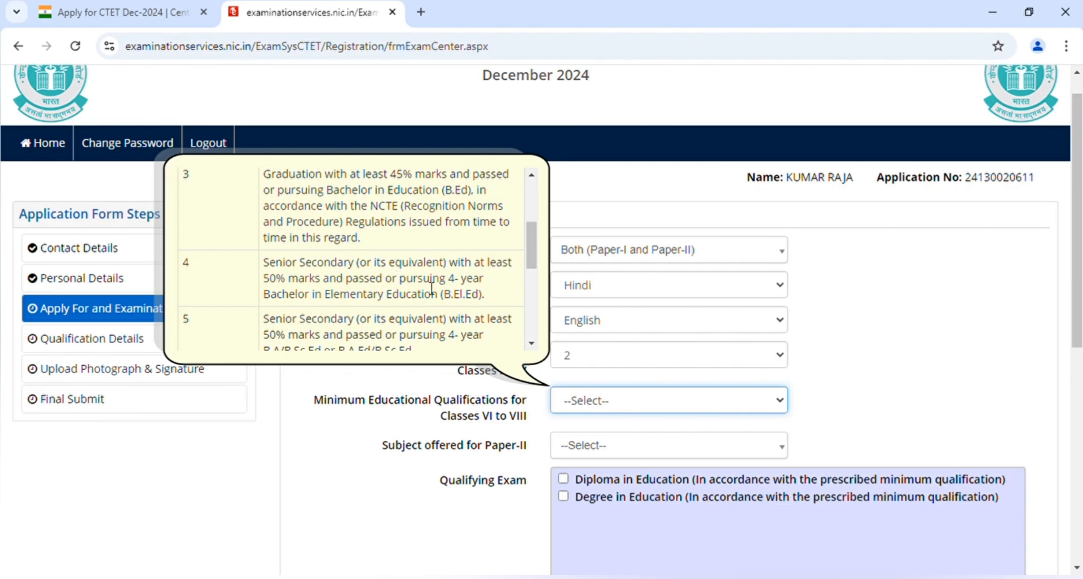
drag(536, 278, 536, 332)
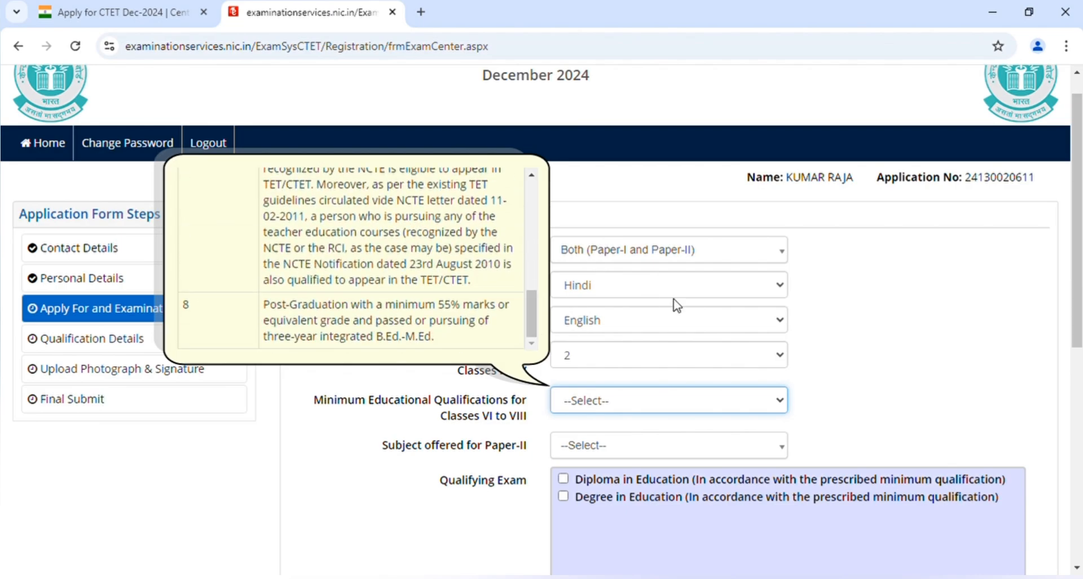
click(939, 281)
mouse_move(558, 388)
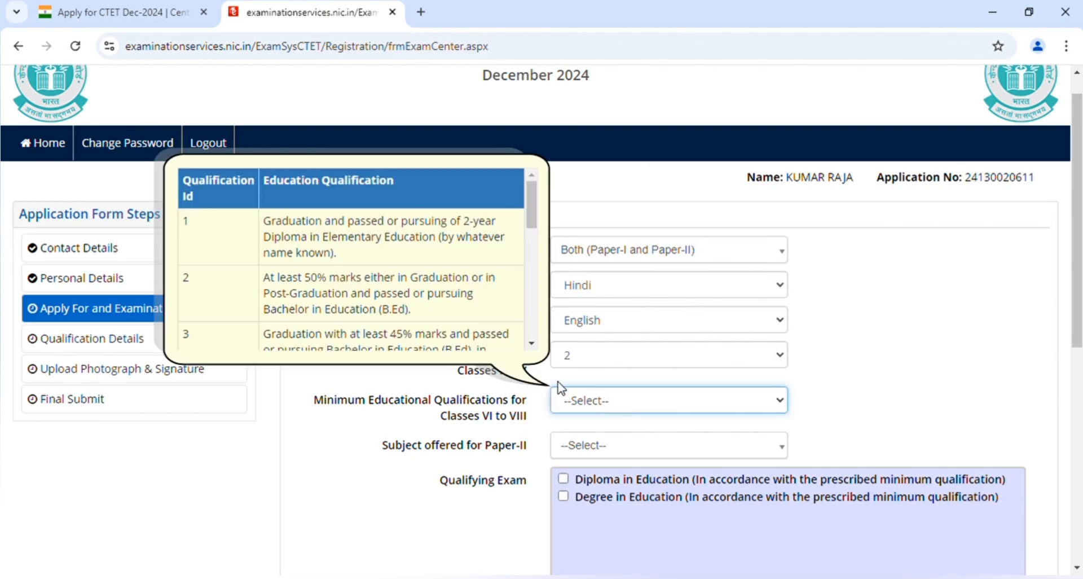
click(616, 449)
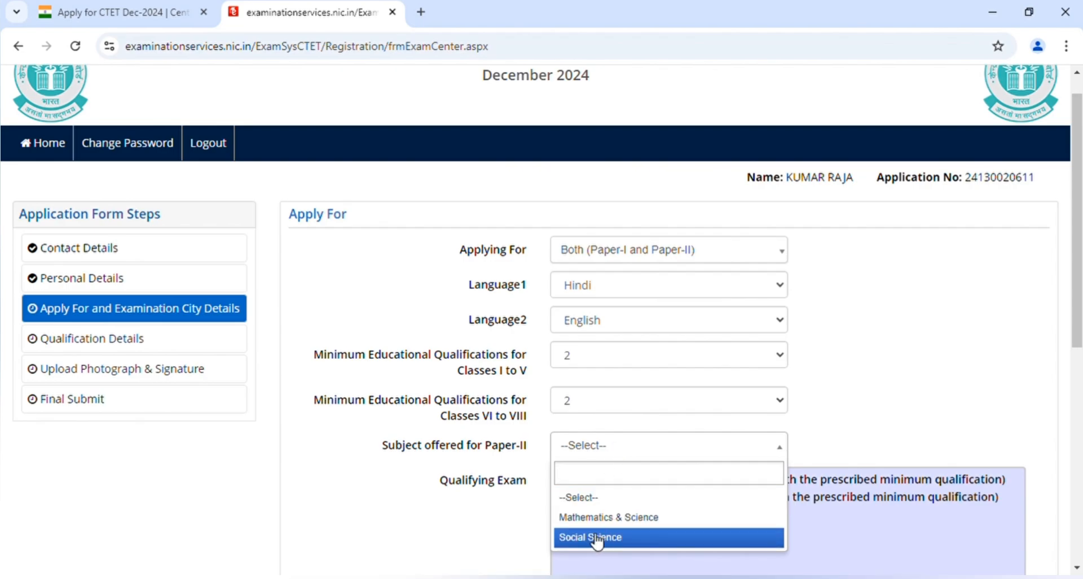
Step: Choose Mathematics & Science for Paper-II and tick Diploma and Degree in Education as qualifying exams
click(644, 517)
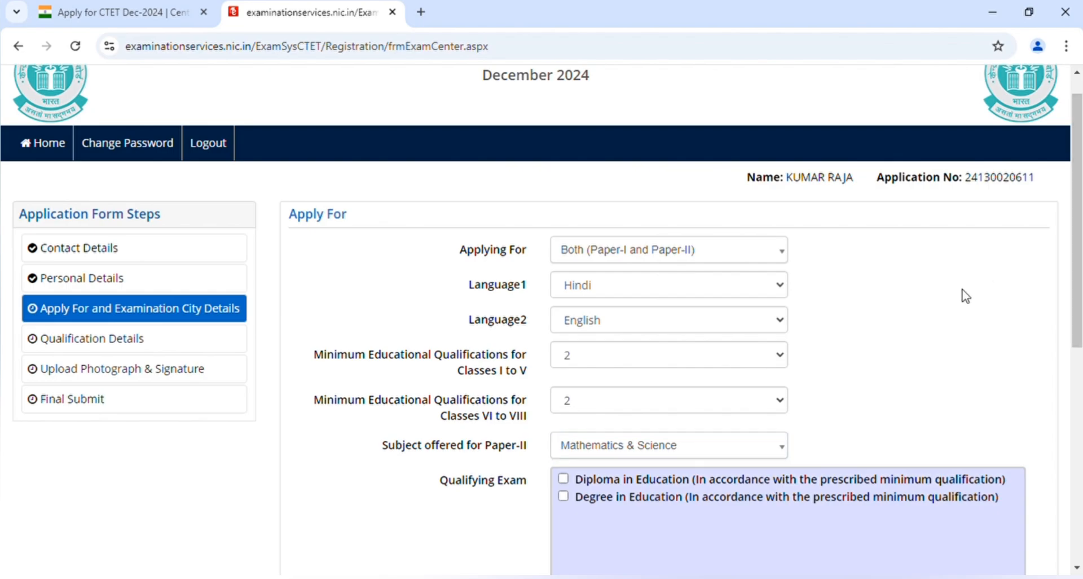
scroll(966, 296, down, 2)
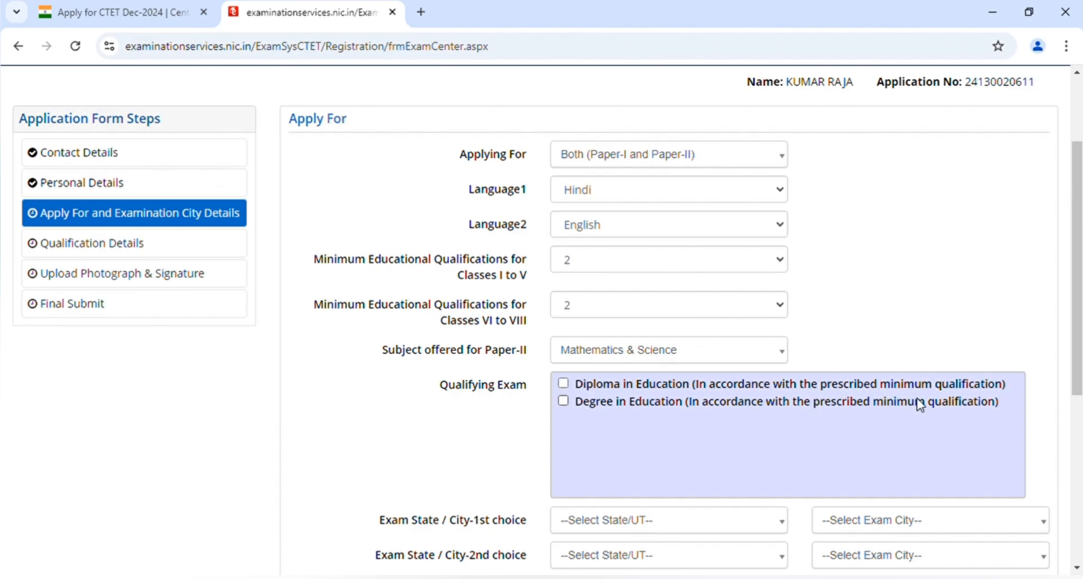
click(562, 400)
scroll(600, 434, down, 4)
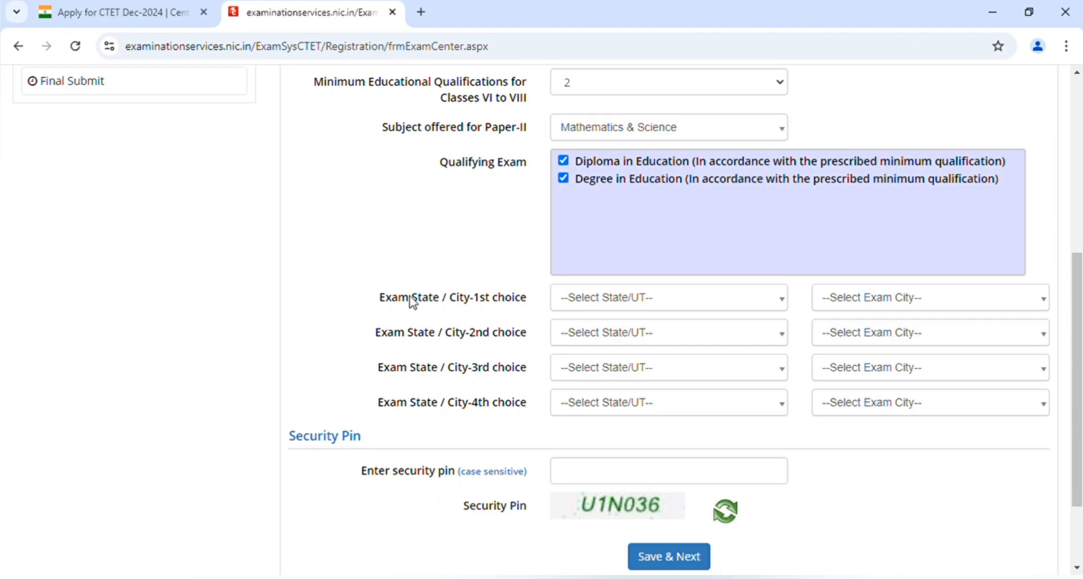
click(613, 312)
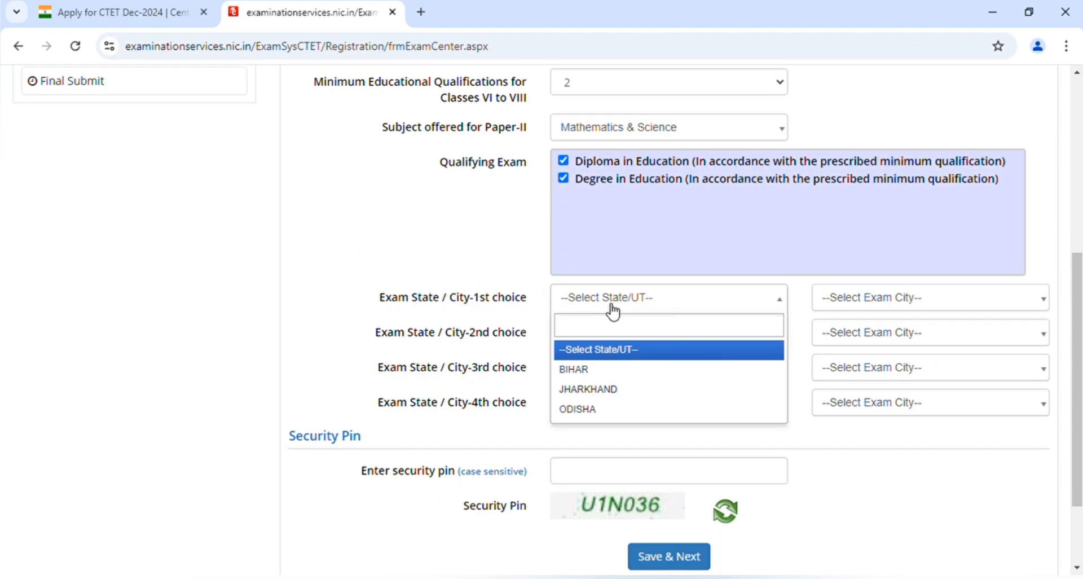
Step: Set the first exam choice to BIHAR/BHAGALPUR and the second to BIHAR/PURNIA
click(593, 373)
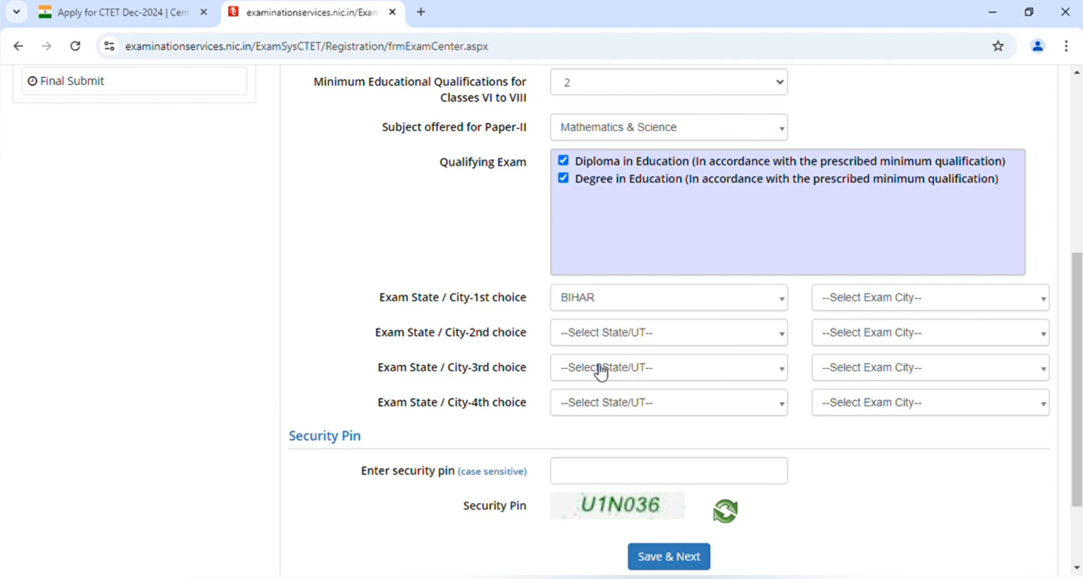
click(873, 308)
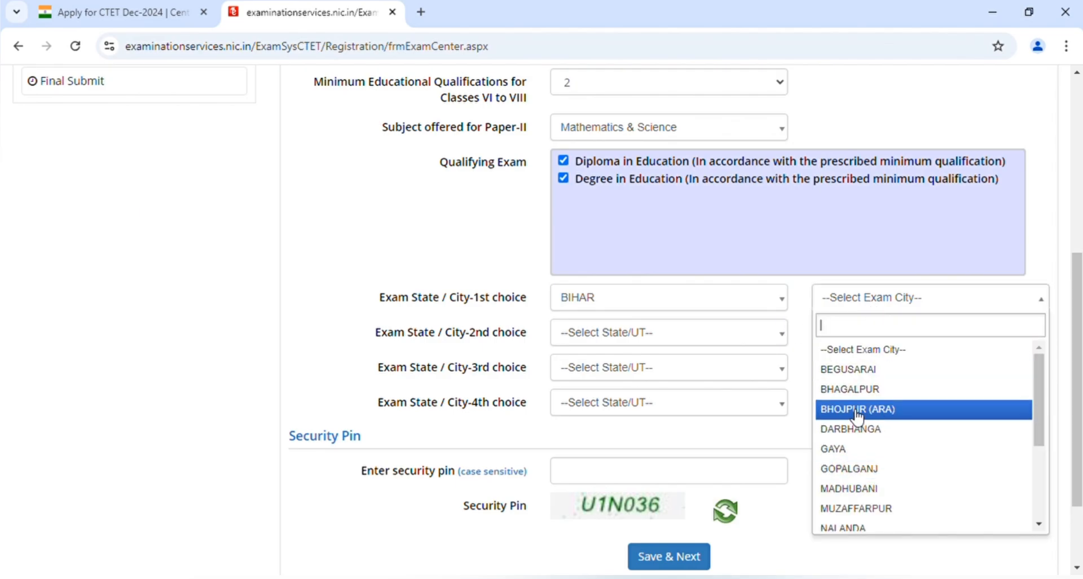
click(853, 390)
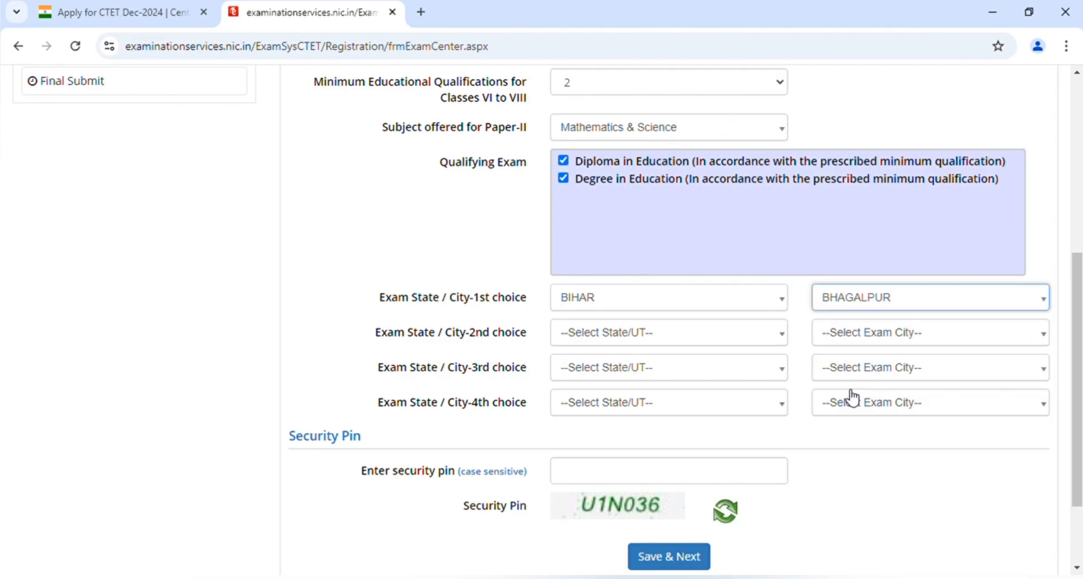
click(578, 339)
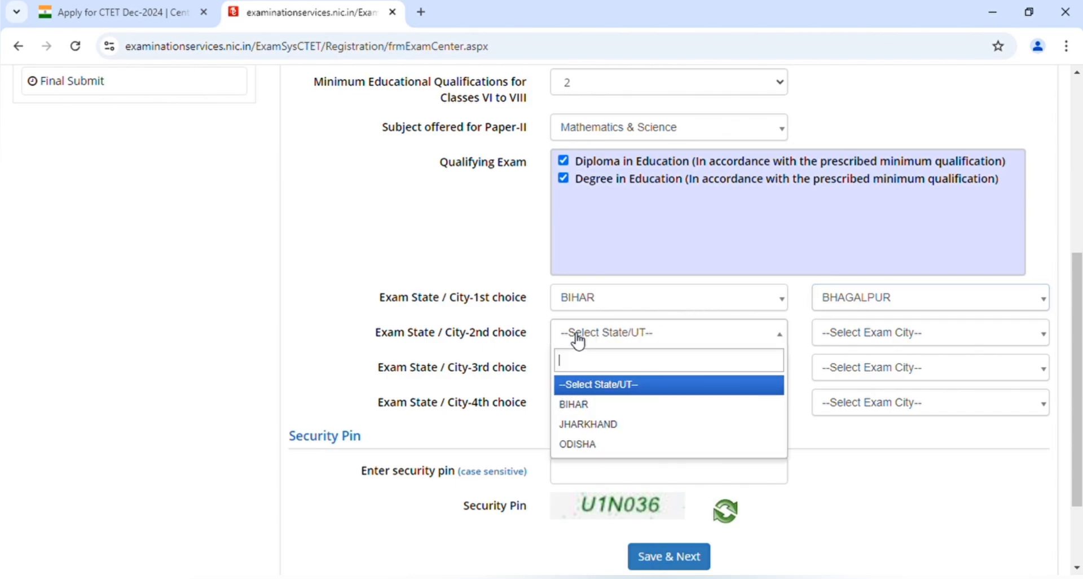
click(580, 416)
click(858, 336)
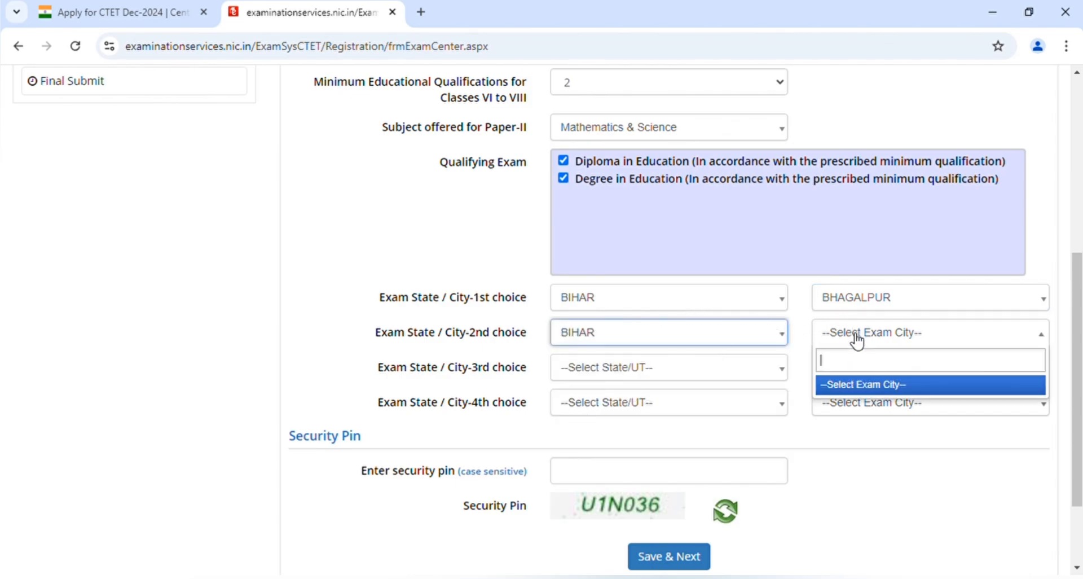
click(865, 338)
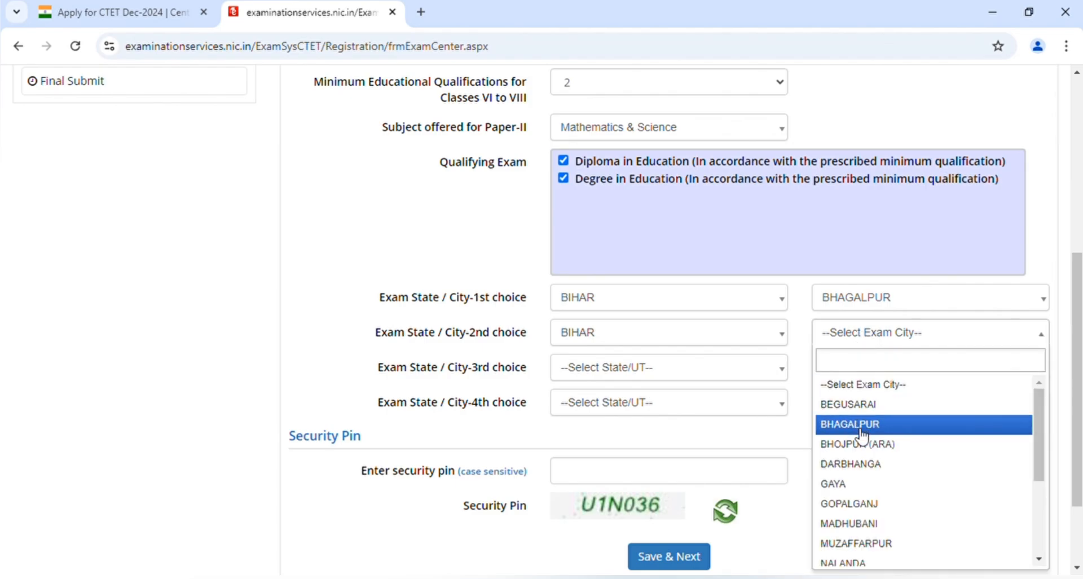
text(p)
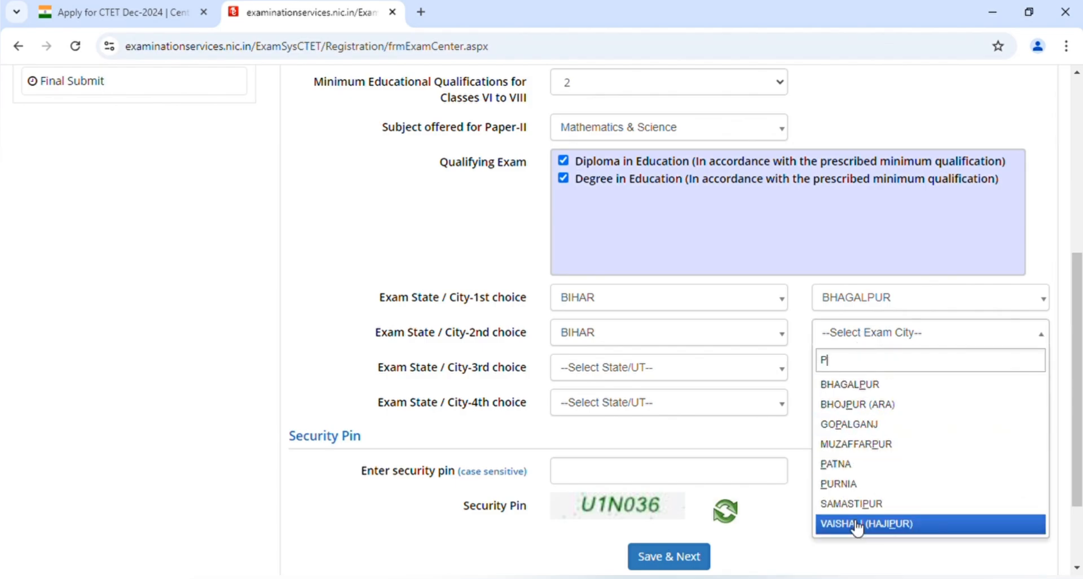
click(846, 483)
Step: Set the third exam choice to BIHAR/BEGUSARAI and the fourth to BIHAR/PATNA
click(612, 368)
click(581, 440)
click(860, 368)
click(855, 440)
click(604, 404)
click(581, 474)
click(845, 405)
text(p)
click(846, 533)
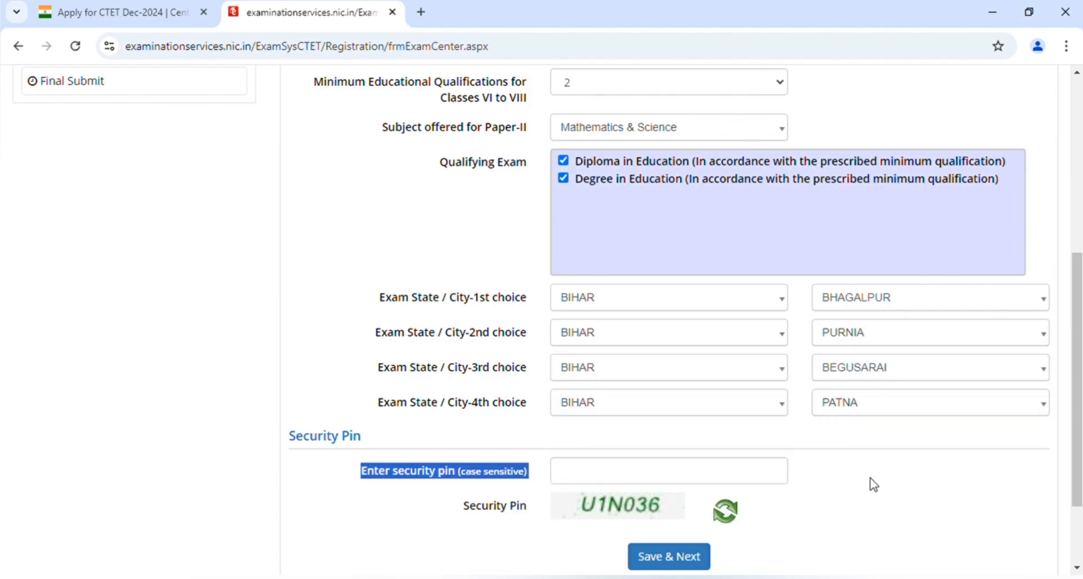
click(629, 479)
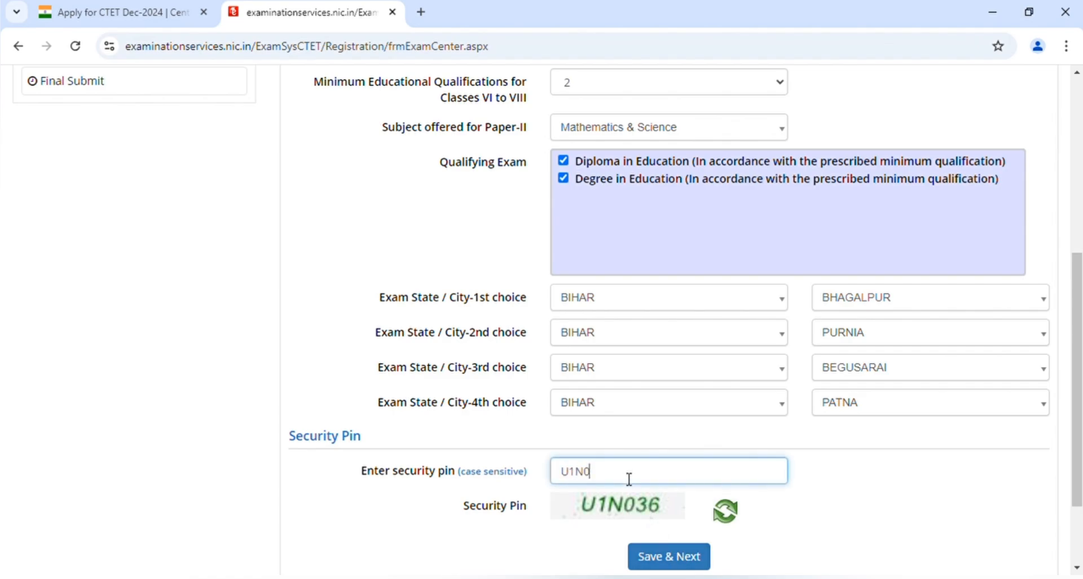
Step: Enter the displayed security pin, save the exam city section and confirm with Yes
text(U1N036)
click(675, 555)
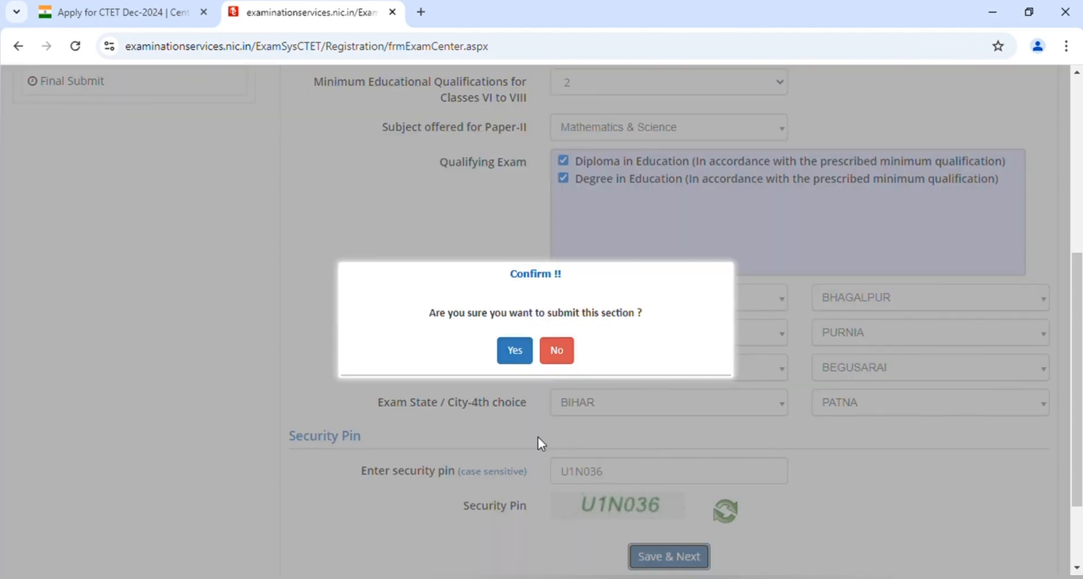
click(515, 351)
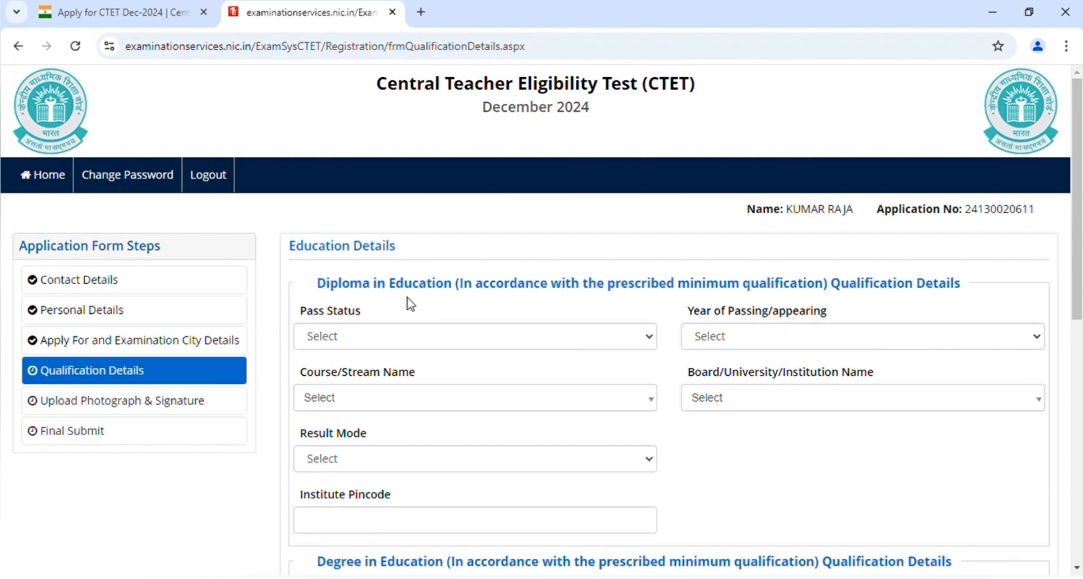
Step: Set the Diploma to Passed, year 2024, with course Education/Elementry Education etc
click(351, 341)
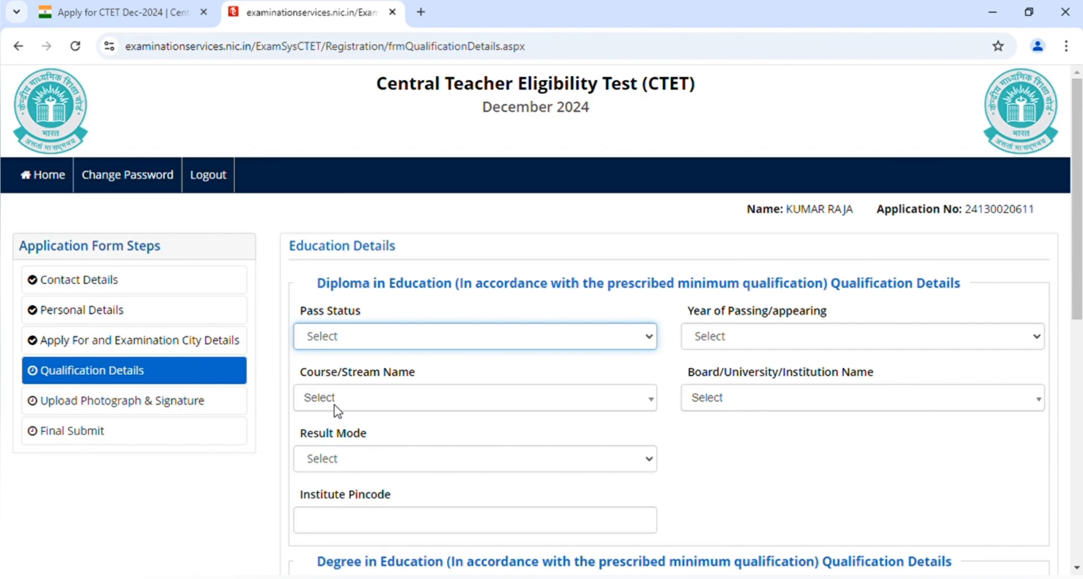
key(Down)
click(728, 350)
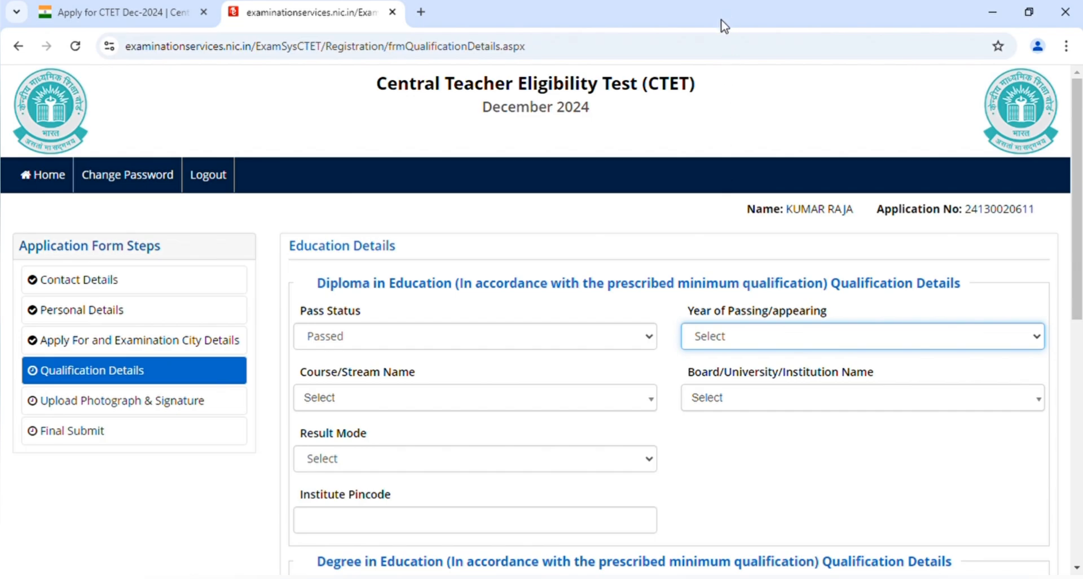
key(Down)
click(354, 399)
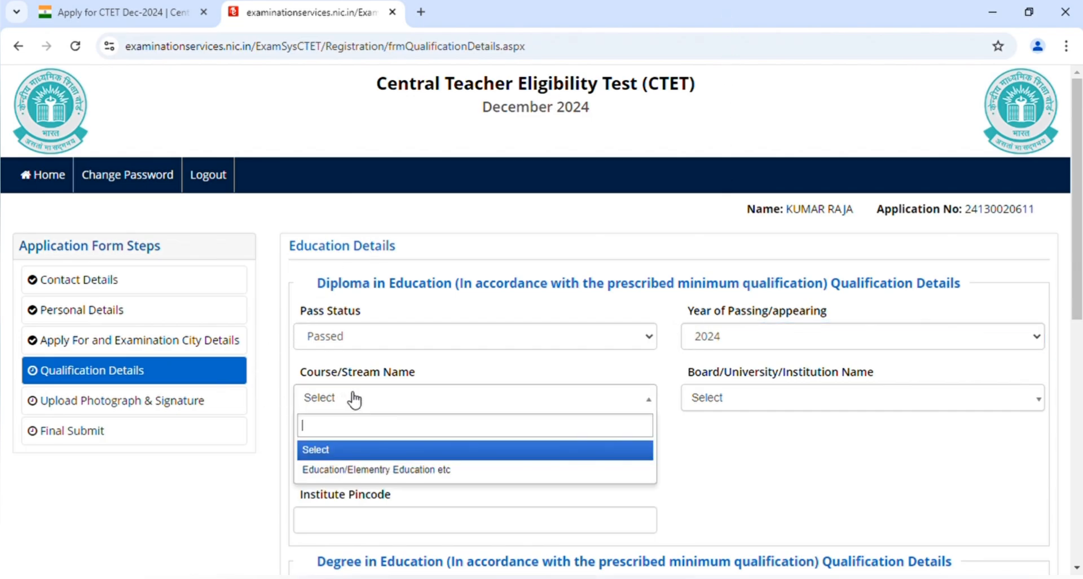
click(354, 475)
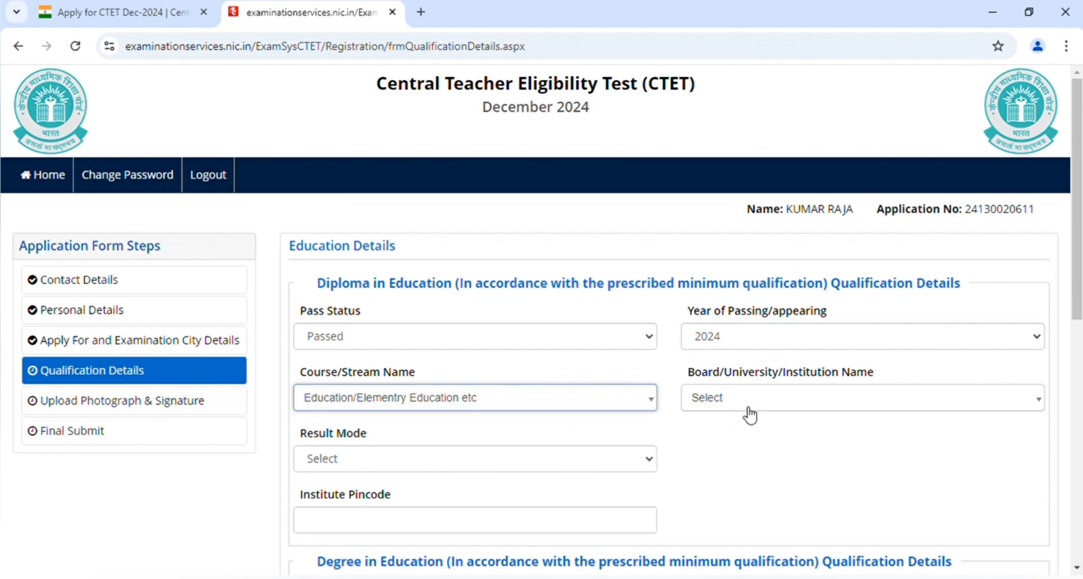
Step: Pick the Begusarai Ambedkar Vidyapeeth institution and set the Diploma result mode to Percentage
click(804, 404)
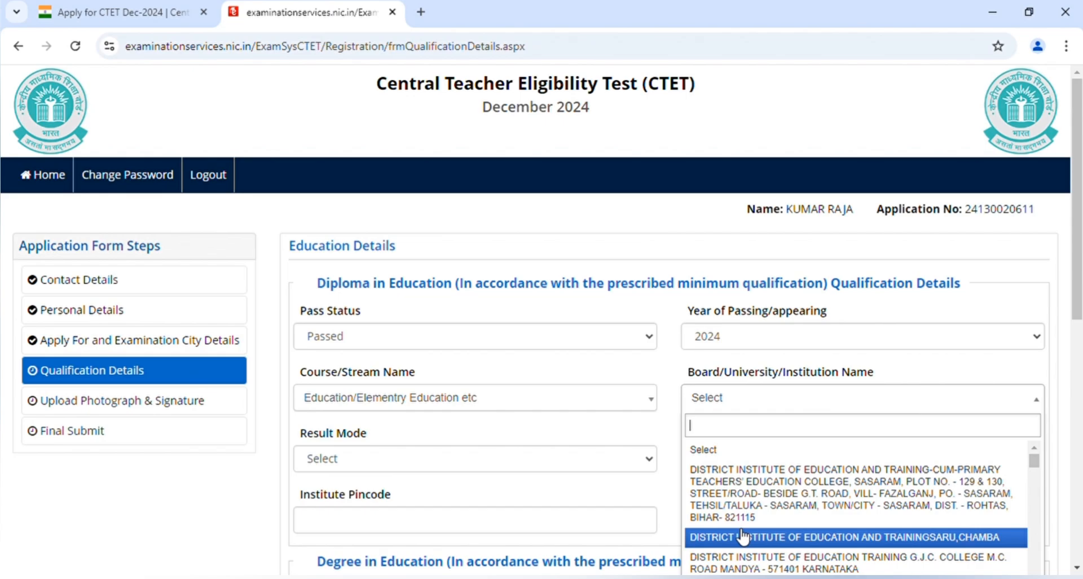
text(BE)
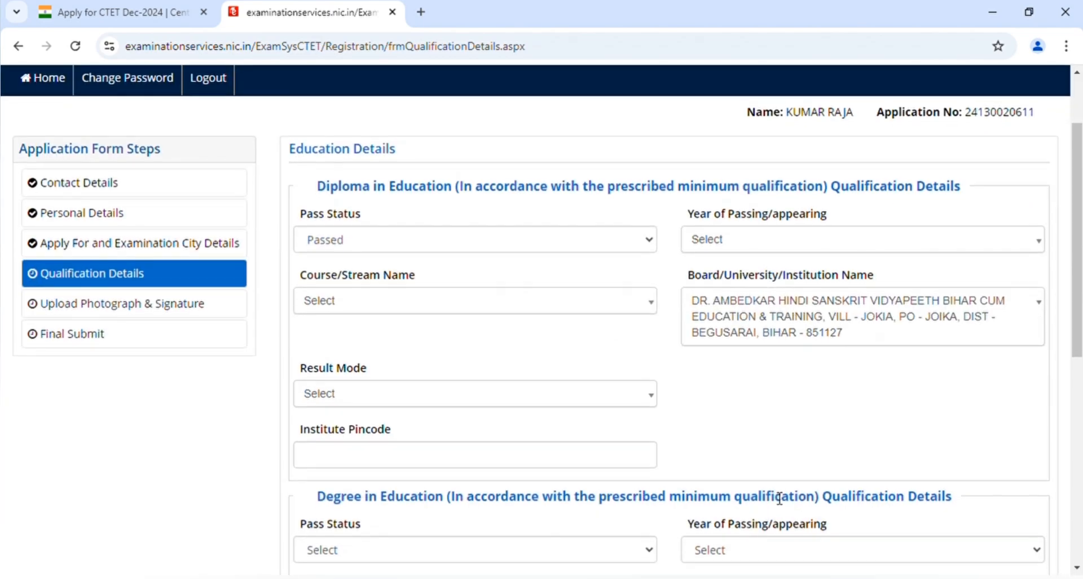
scroll(780, 498, down, 1)
click(558, 373)
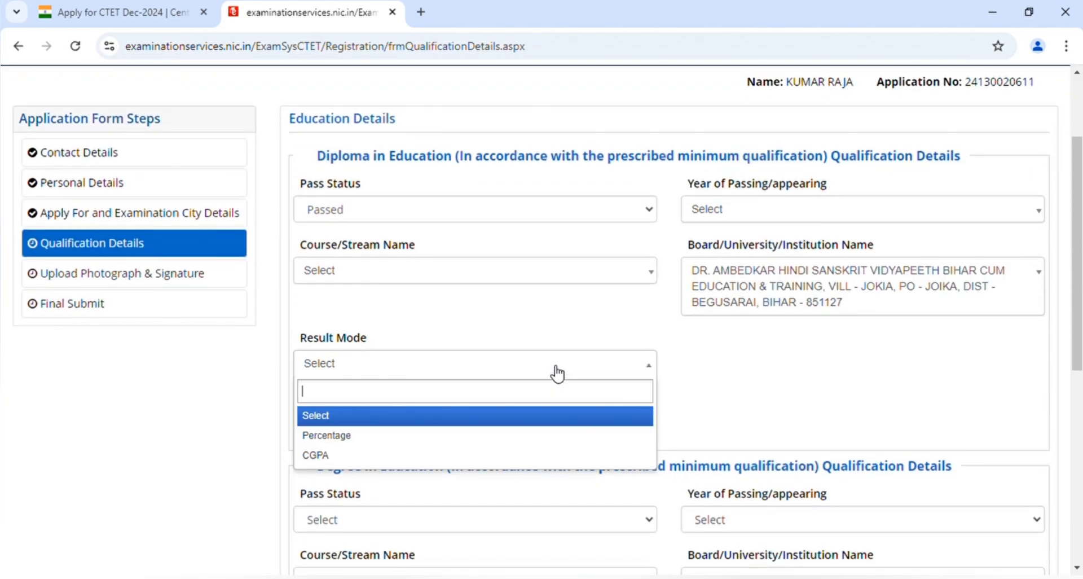
click(361, 436)
scroll(731, 322, down, 1)
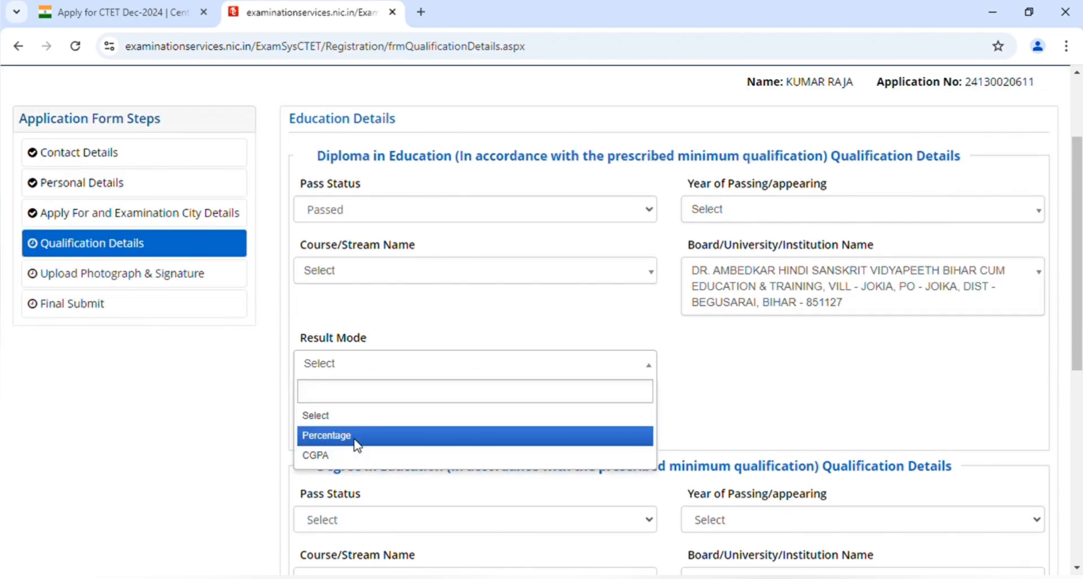
click(354, 438)
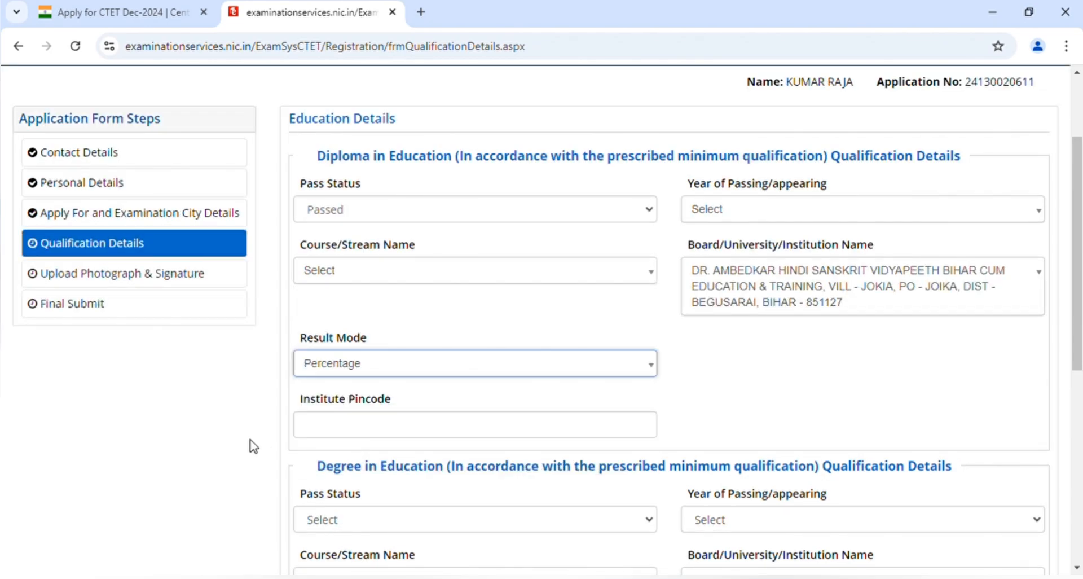
click(355, 439)
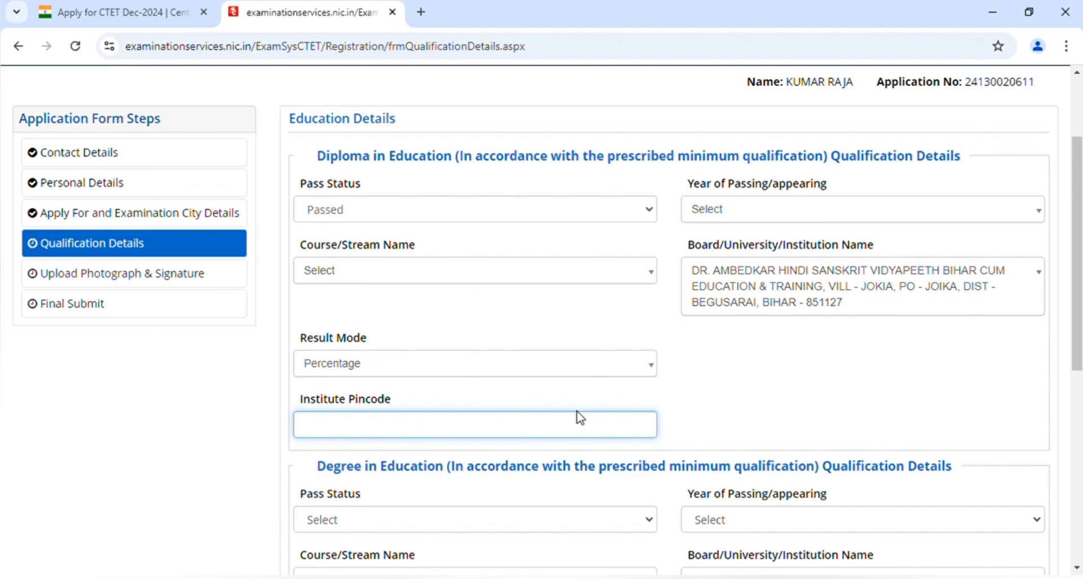
click(683, 422)
scroll(682, 421, down, 4)
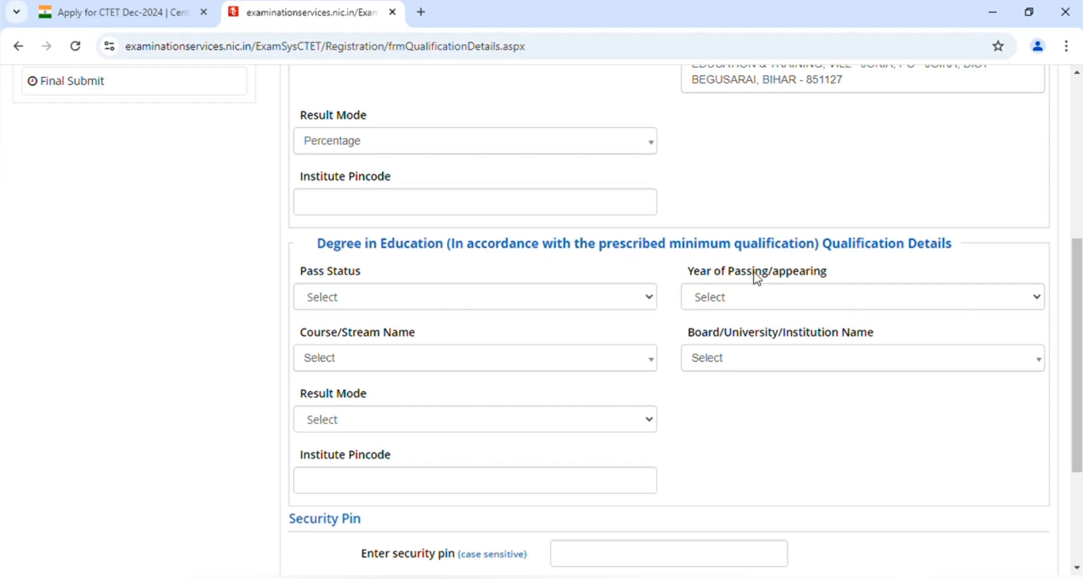
Step: Set the Degree in Education to Passed with its year and Education/Elementry Education etc course
click(359, 309)
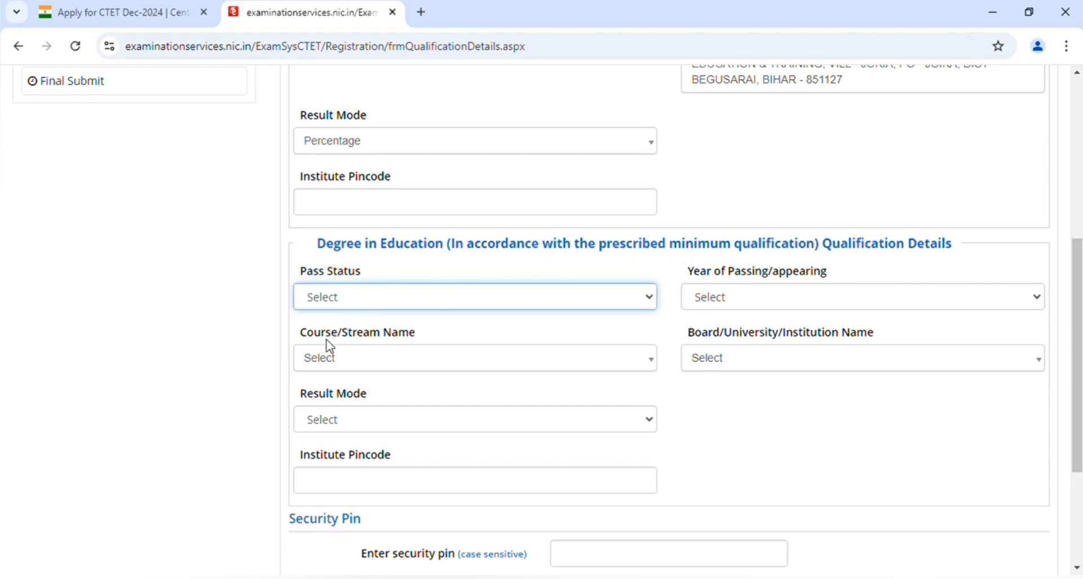
click(357, 348)
click(754, 299)
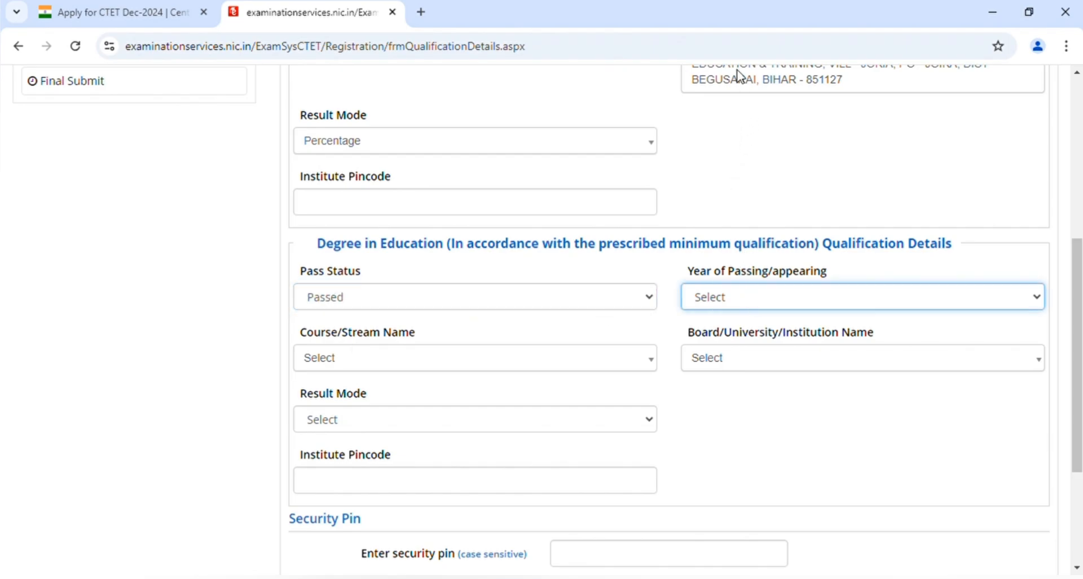
click(732, 32)
click(356, 362)
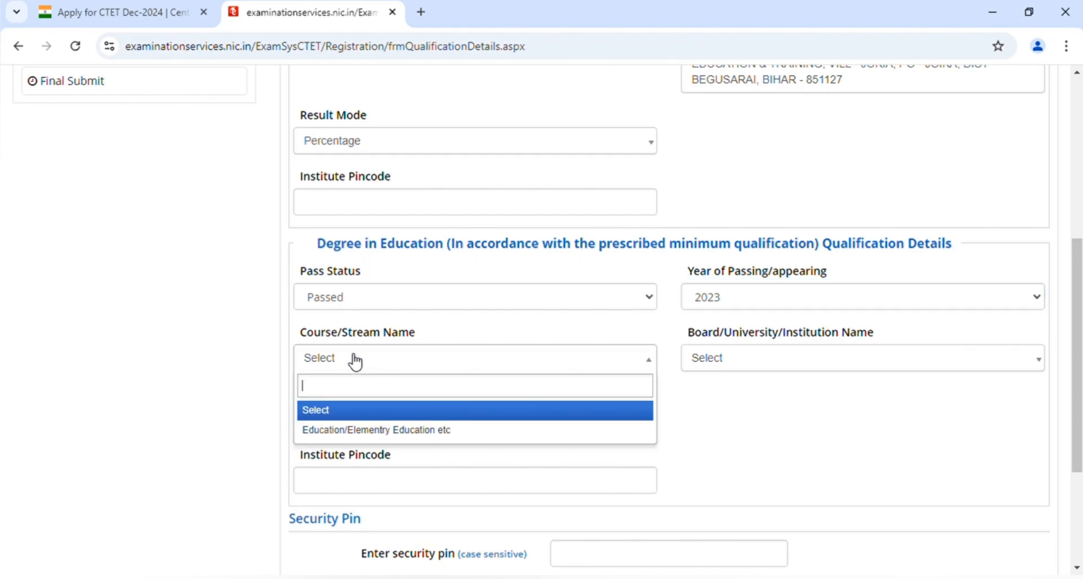
click(335, 431)
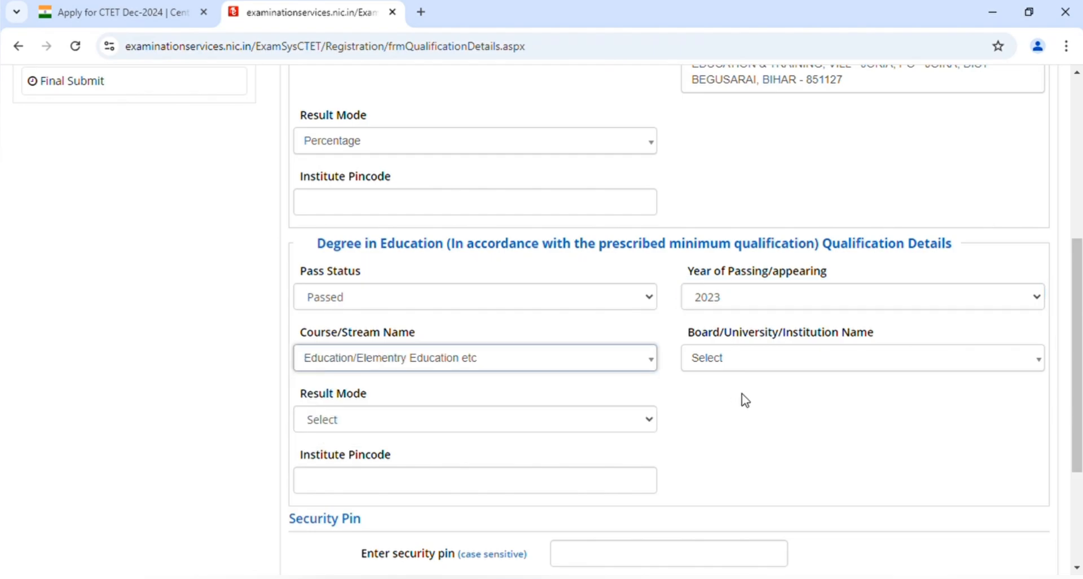
Step: Choose A.M. College of Education, Malegaon as the degree institution with Percentage result mode
click(771, 359)
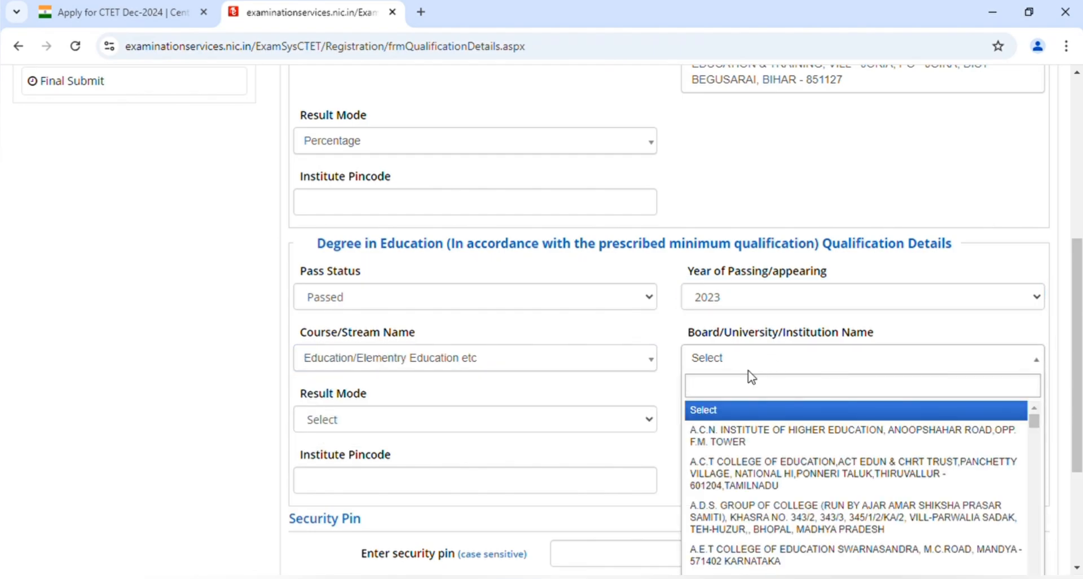
text(PAT)
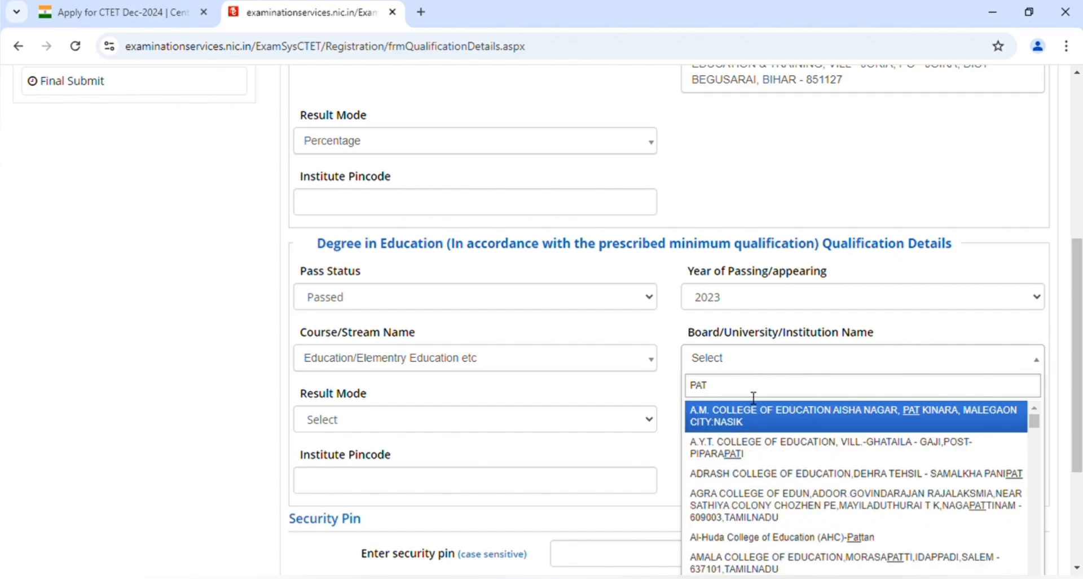
click(745, 424)
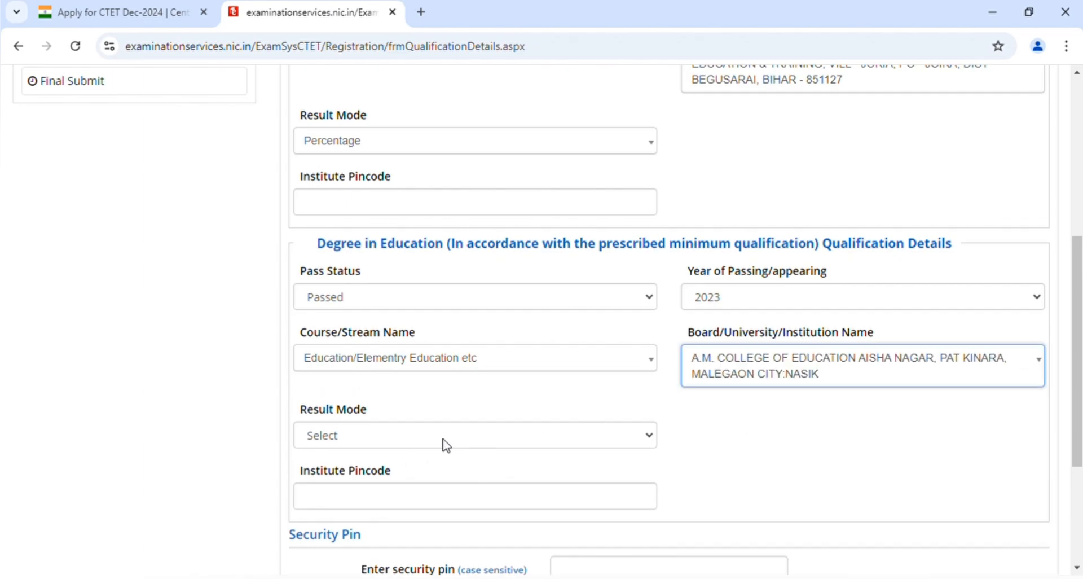
key(Tab)
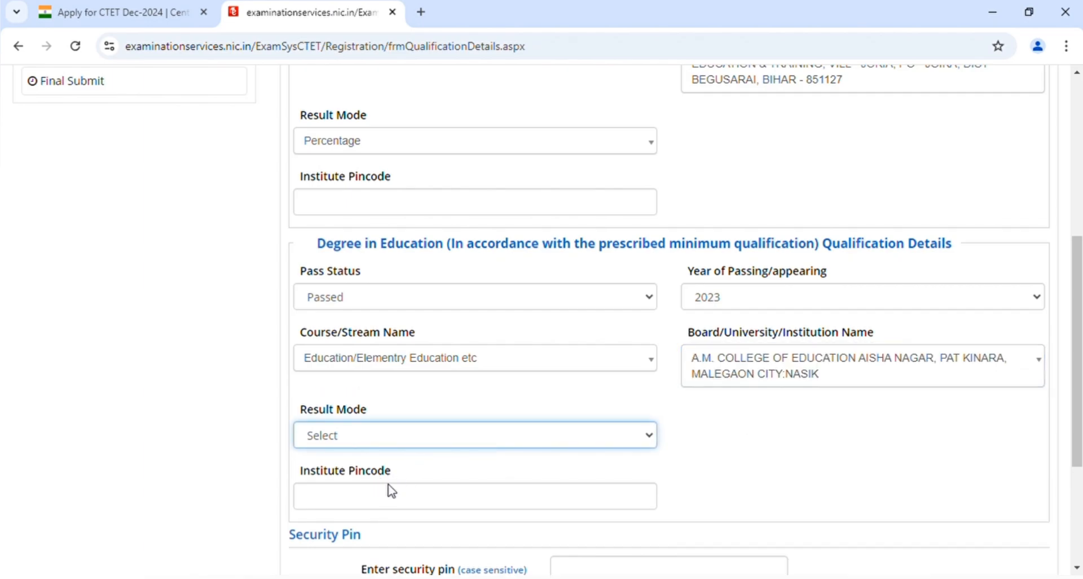
key(Down)
click(684, 486)
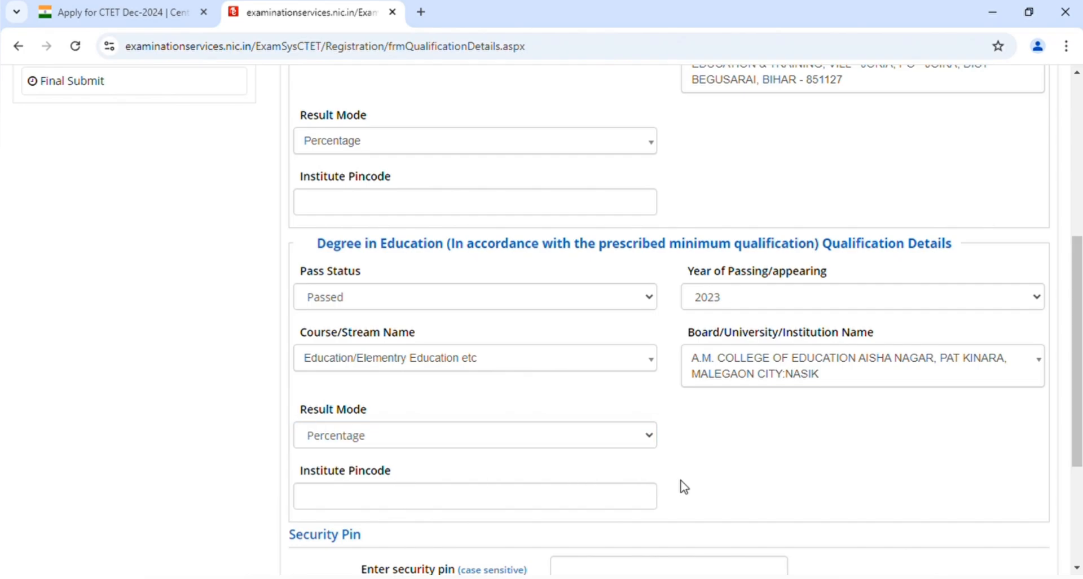
scroll(684, 486, down, 2)
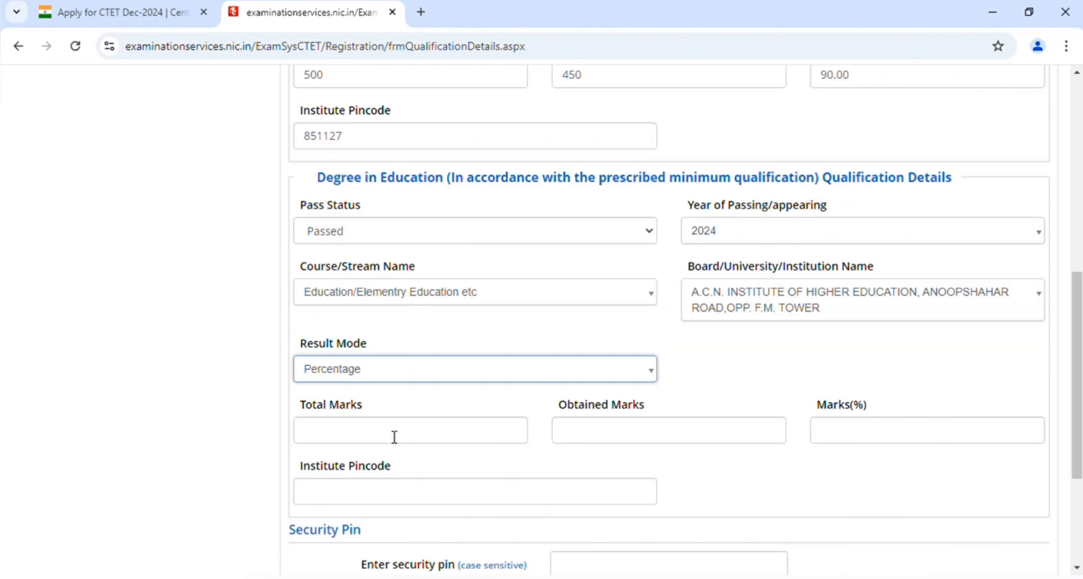
Step: Enter 500 as Degree total marks and 450 as obtained marks
click(394, 436)
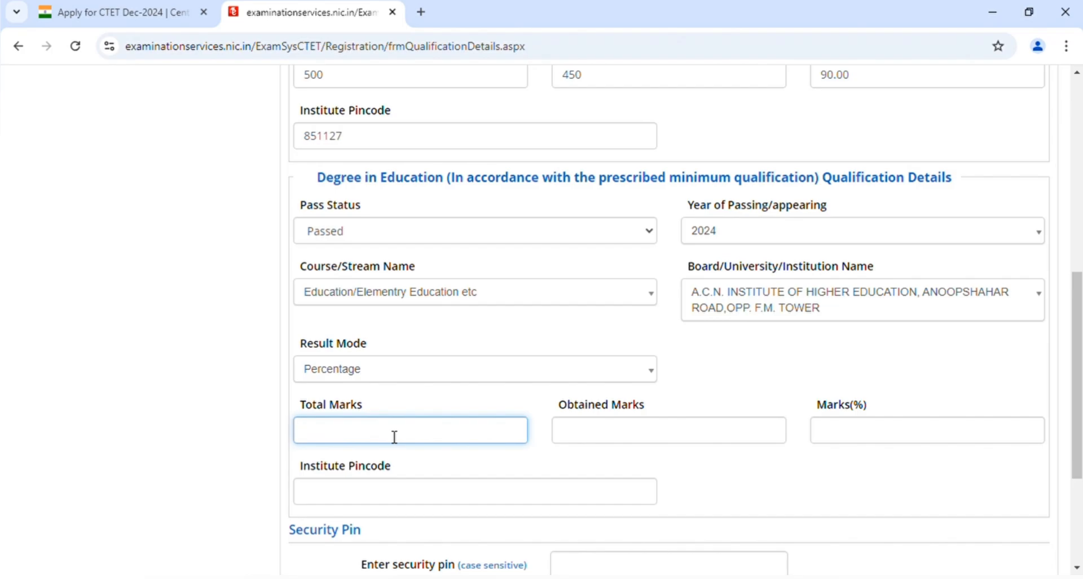
text(500)
click(617, 435)
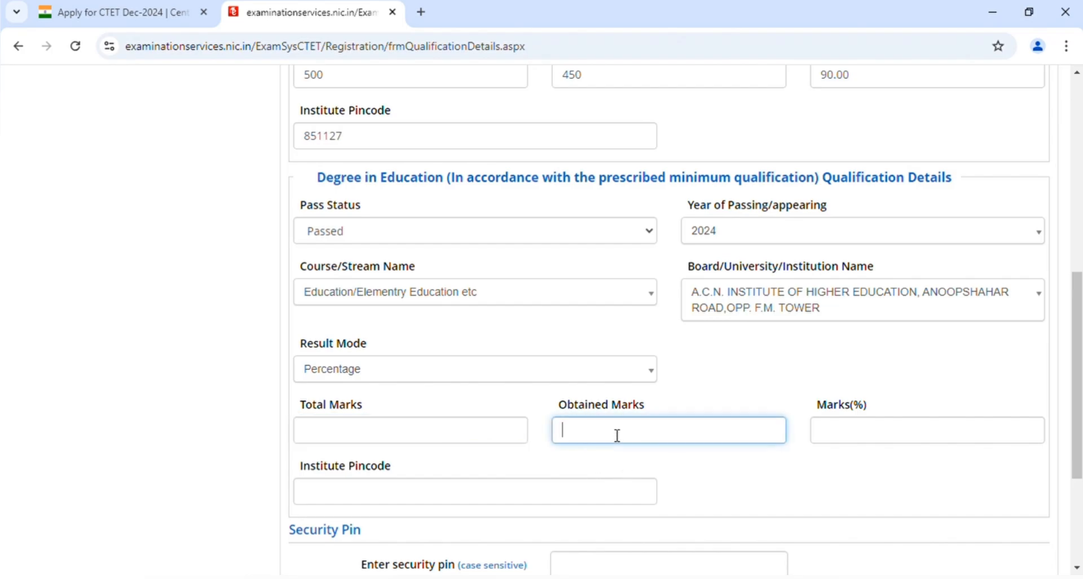
click(342, 441)
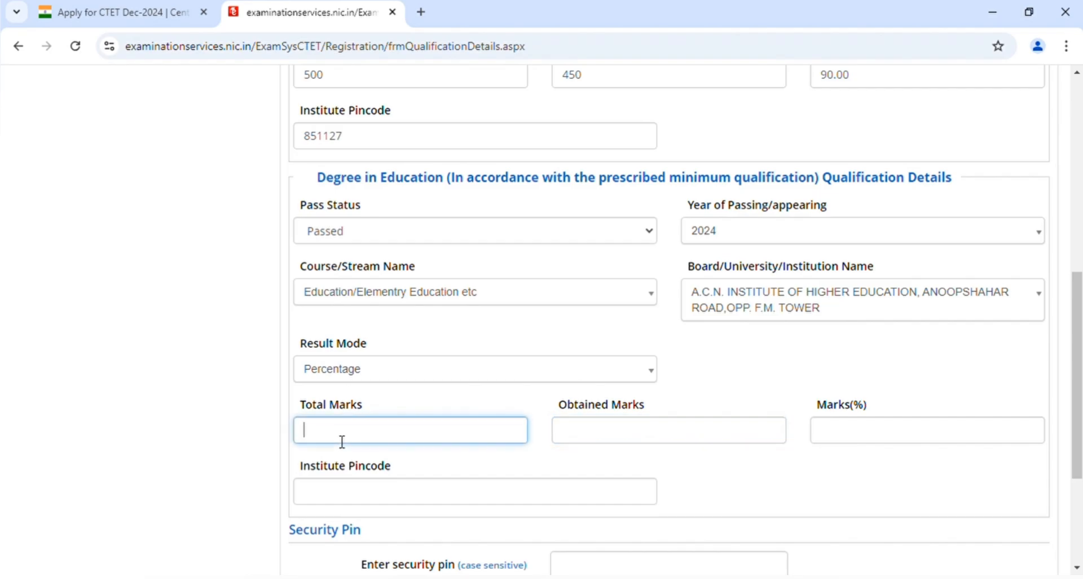
text(500)
click(567, 470)
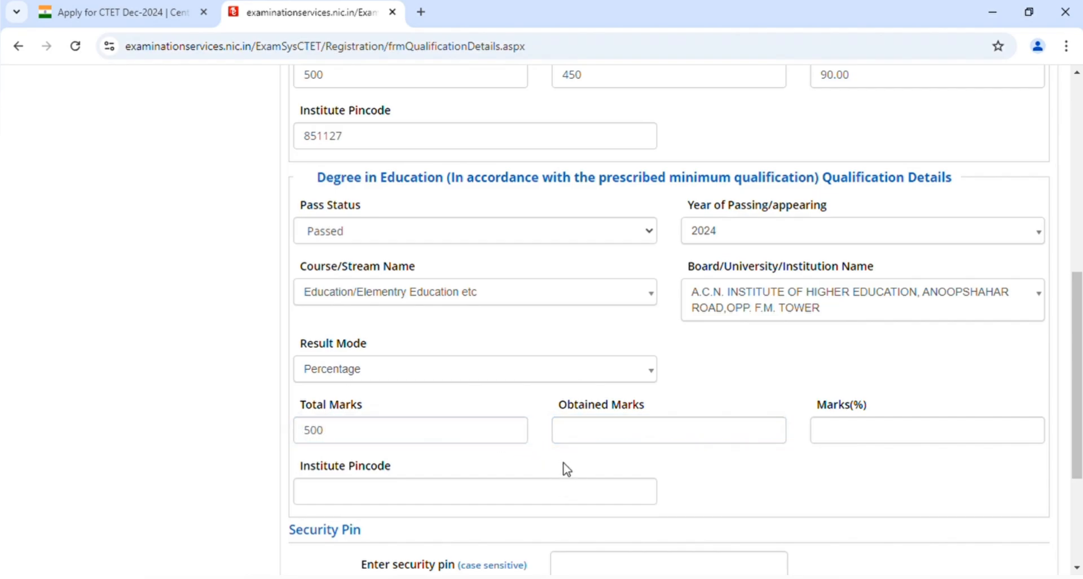
click(594, 432)
text(4)
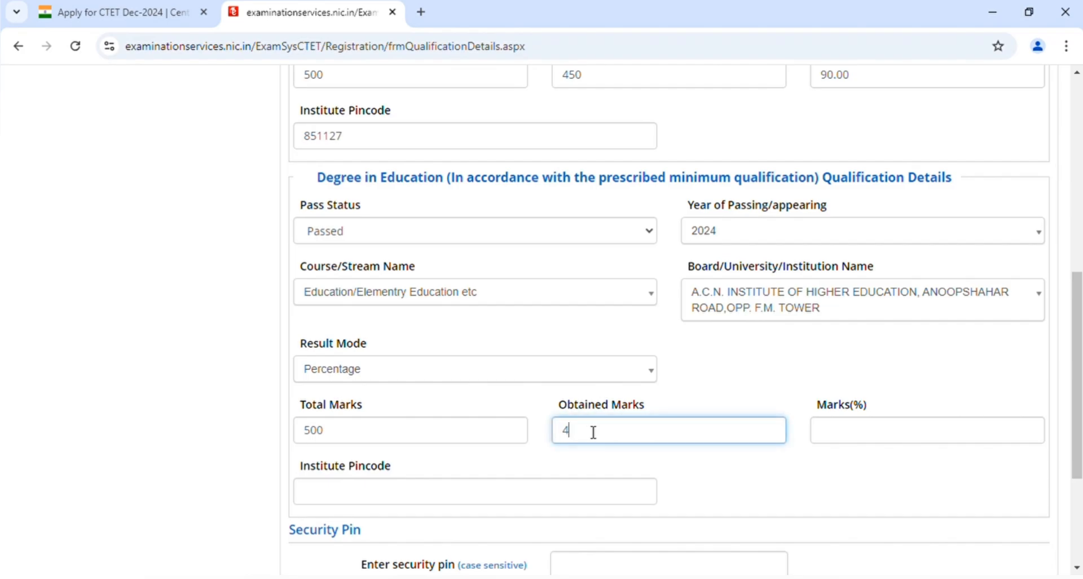
text(50)
click(742, 485)
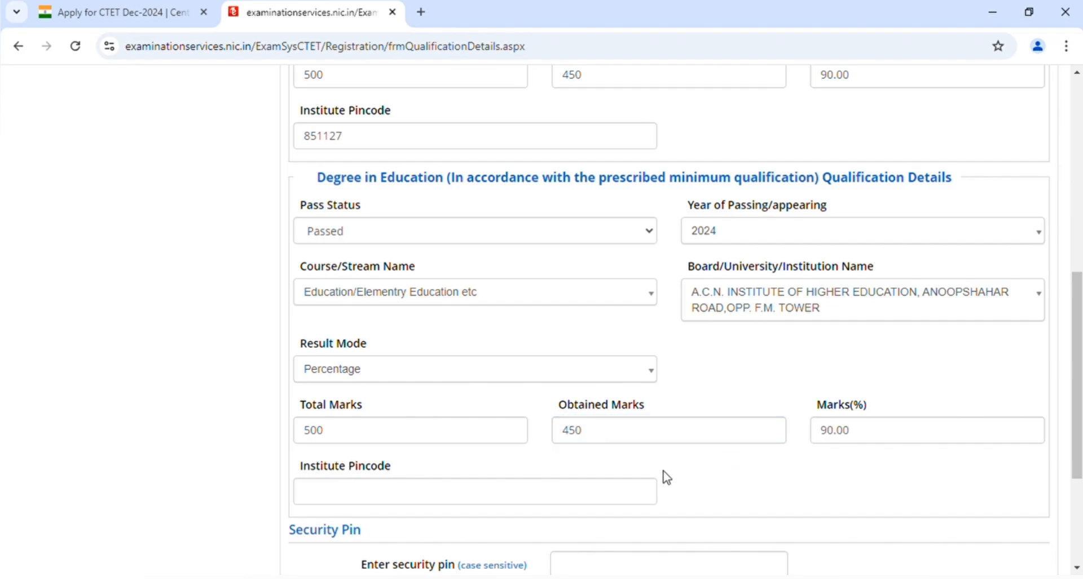
Step: Enter 571402 as the Degree institute pincode
click(508, 504)
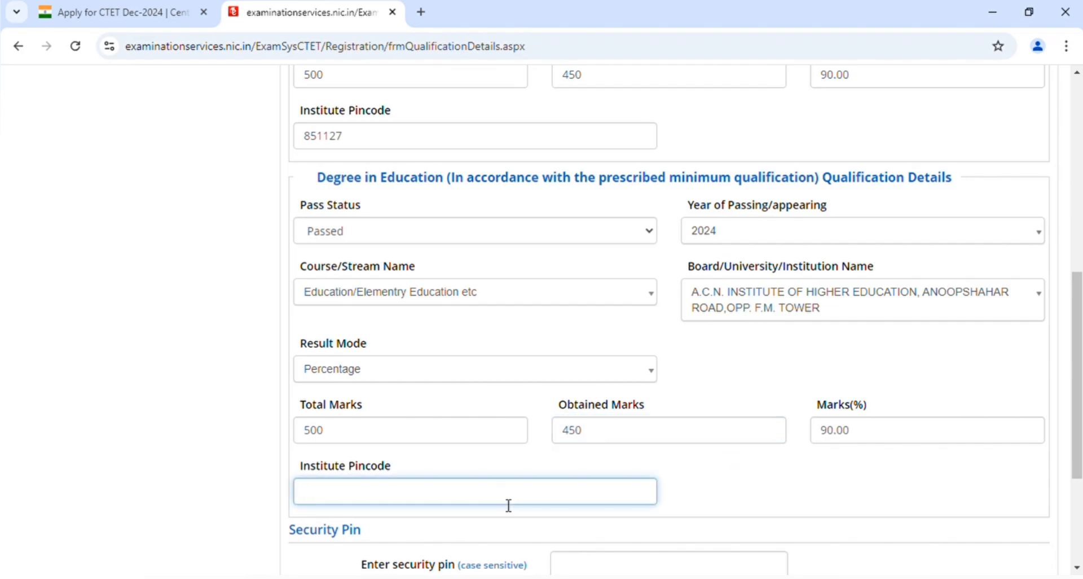
text(571402)
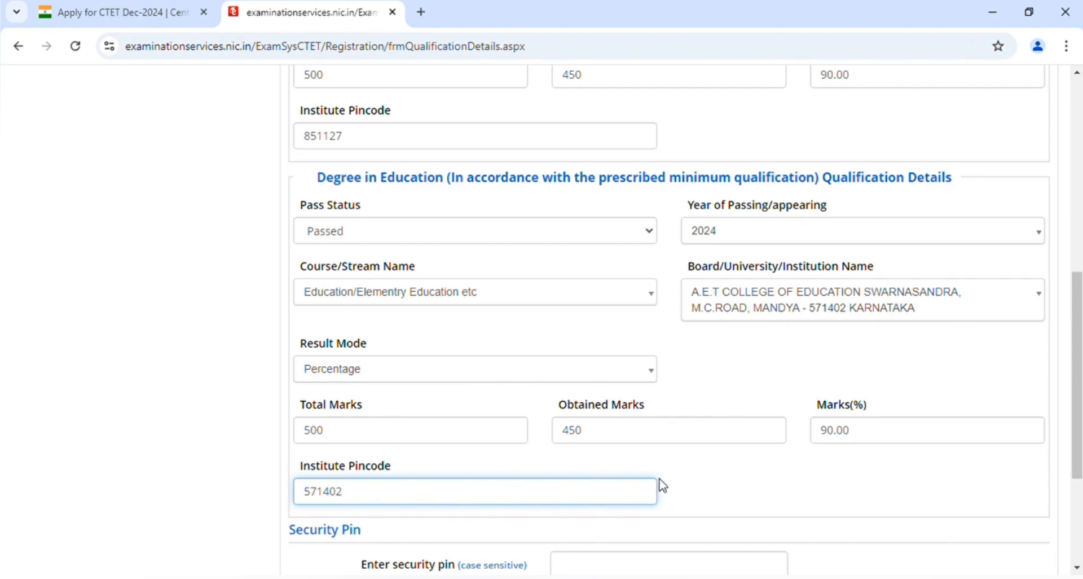
click(745, 503)
scroll(745, 505, down, 1)
scroll(745, 505, down, 3)
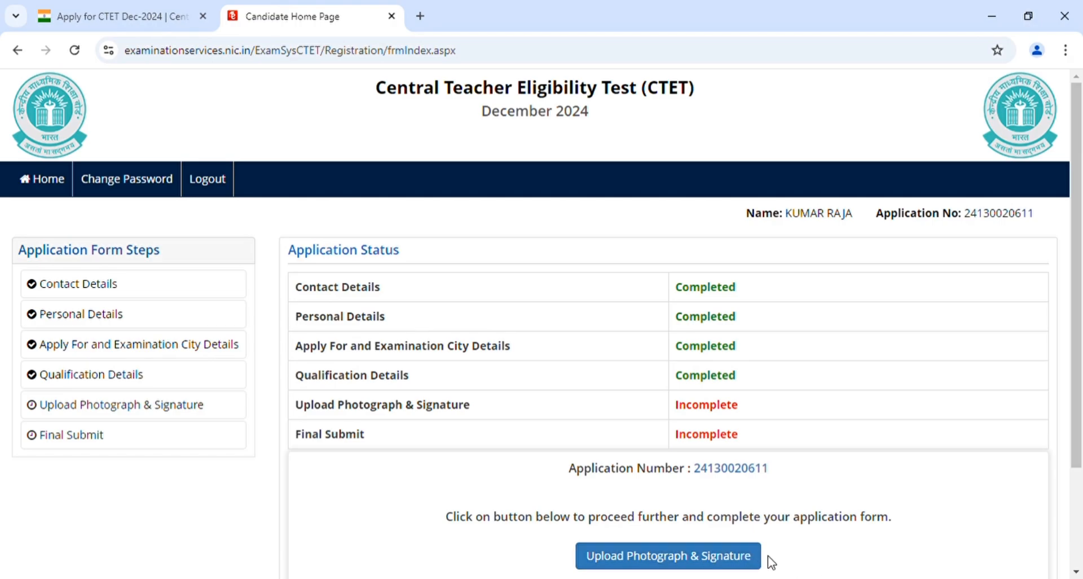
Step: Choose the photograph file, crop it around the face, and upload it
click(727, 562)
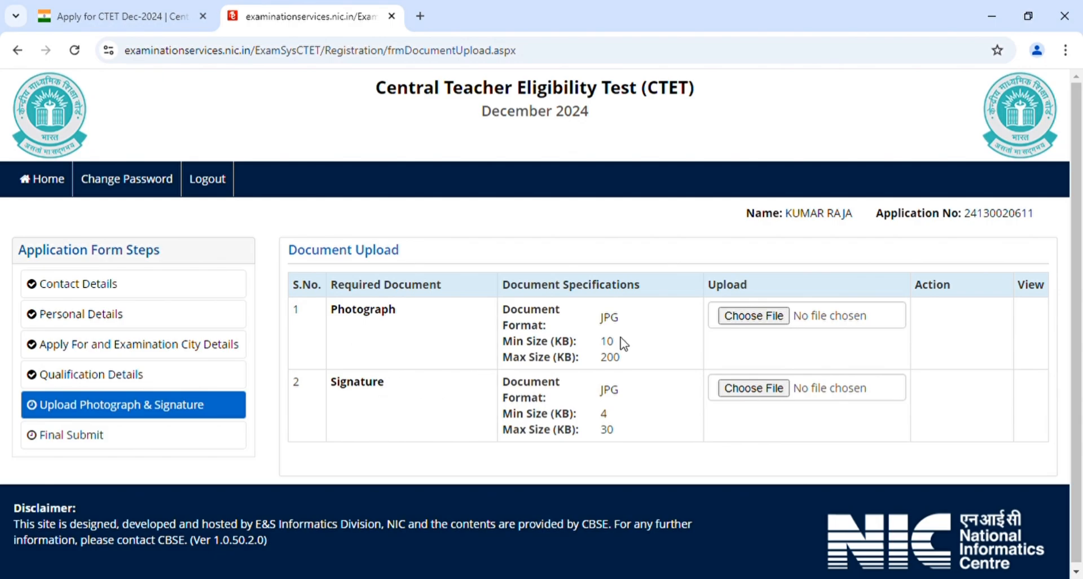
click(759, 319)
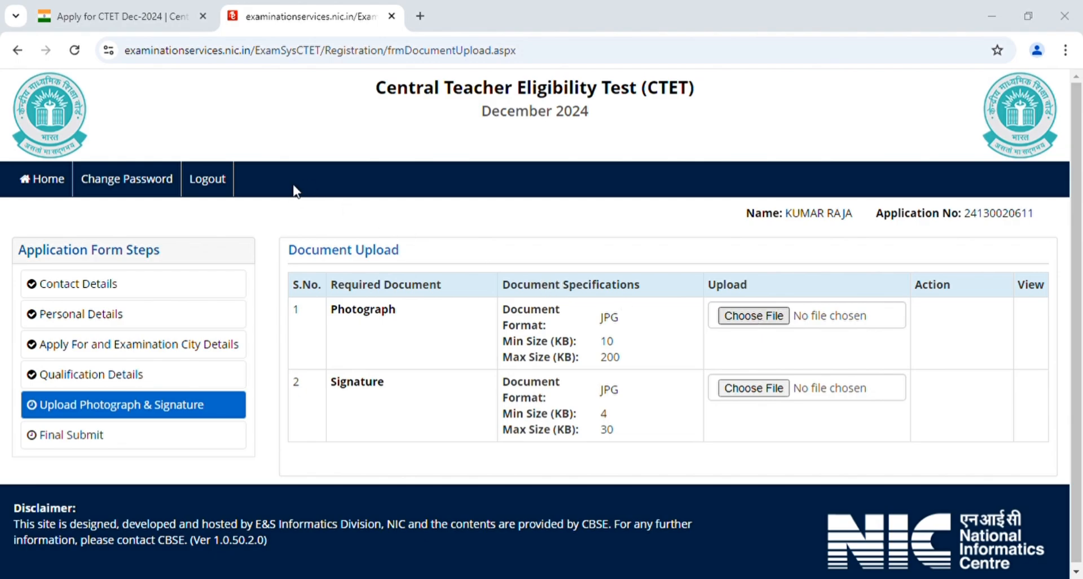
click(759, 319)
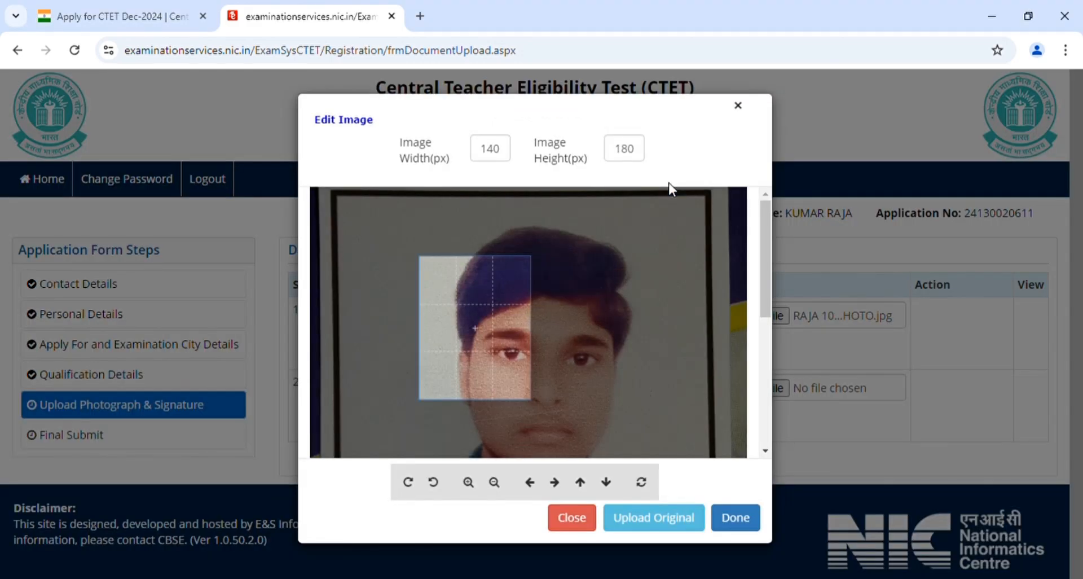
drag(536, 350, 604, 377)
click(647, 523)
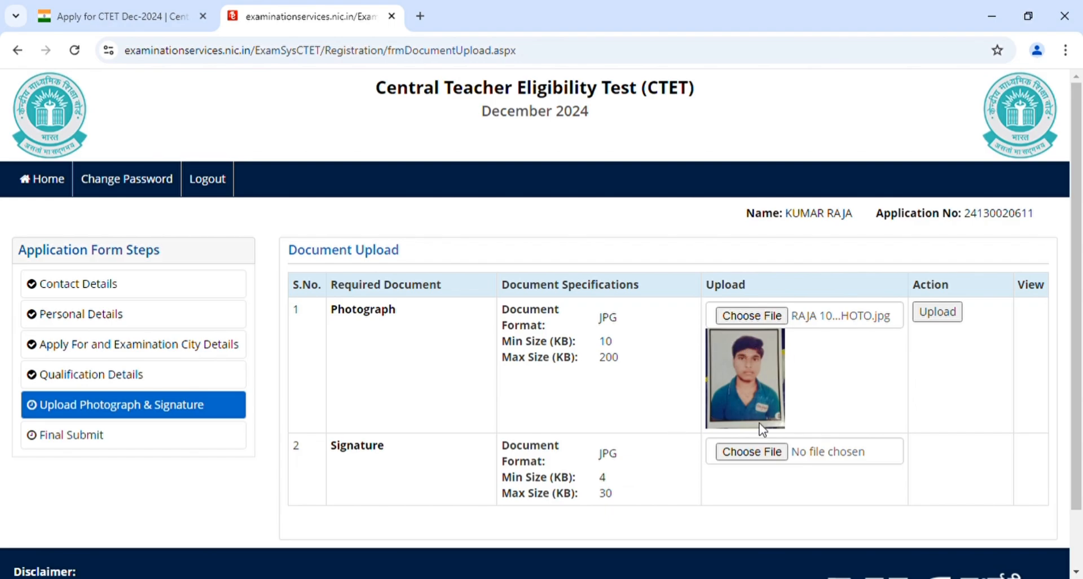
click(740, 452)
click(946, 313)
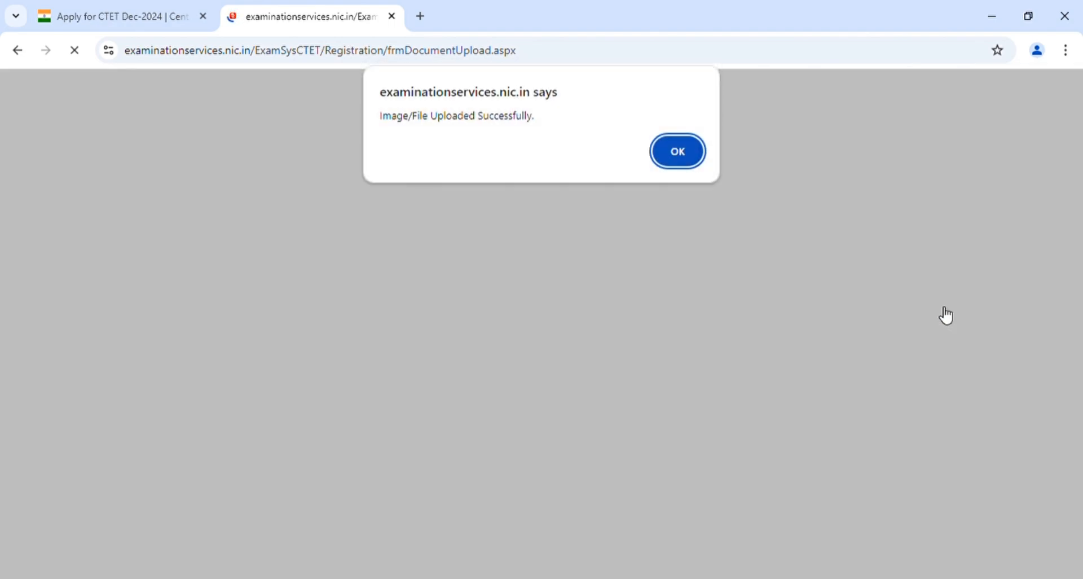
click(679, 152)
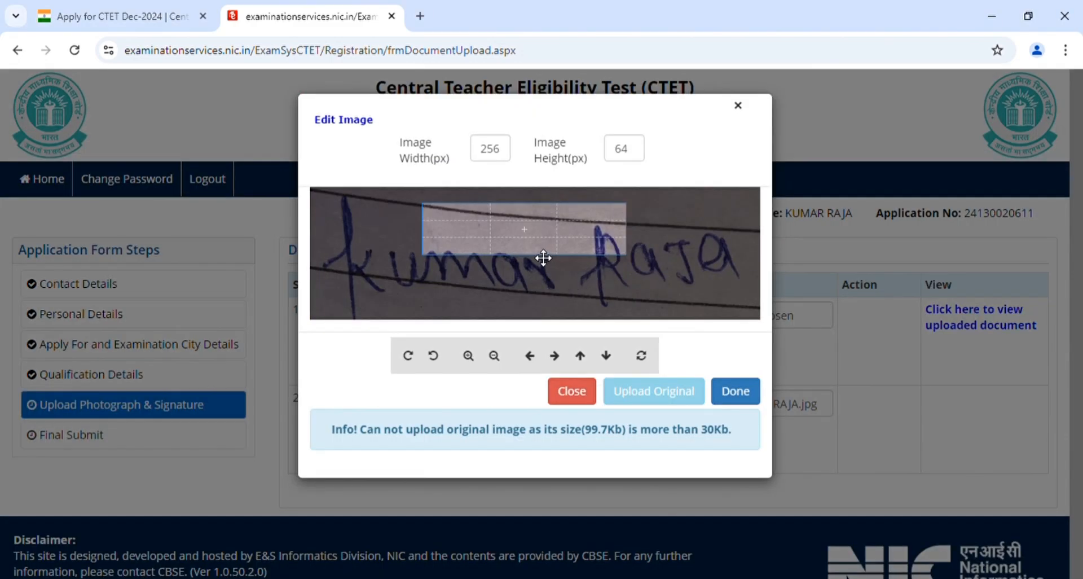
Step: Reposition and zoom out the signature crop, apply it, and upload the signature
drag(543, 258, 541, 295)
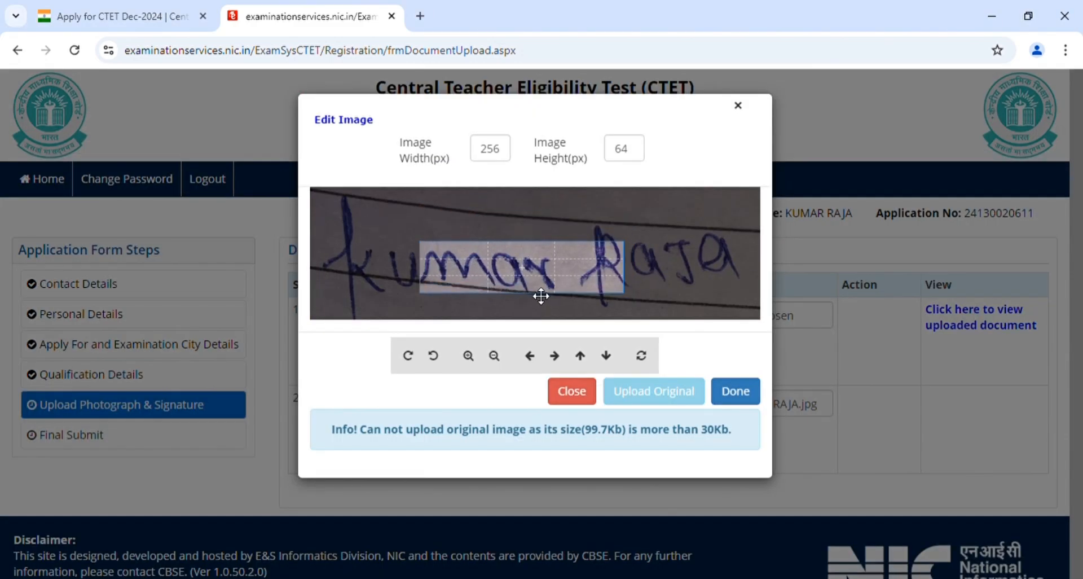
click(494, 355)
click(494, 355)
click(494, 355)
click(494, 356)
click(494, 355)
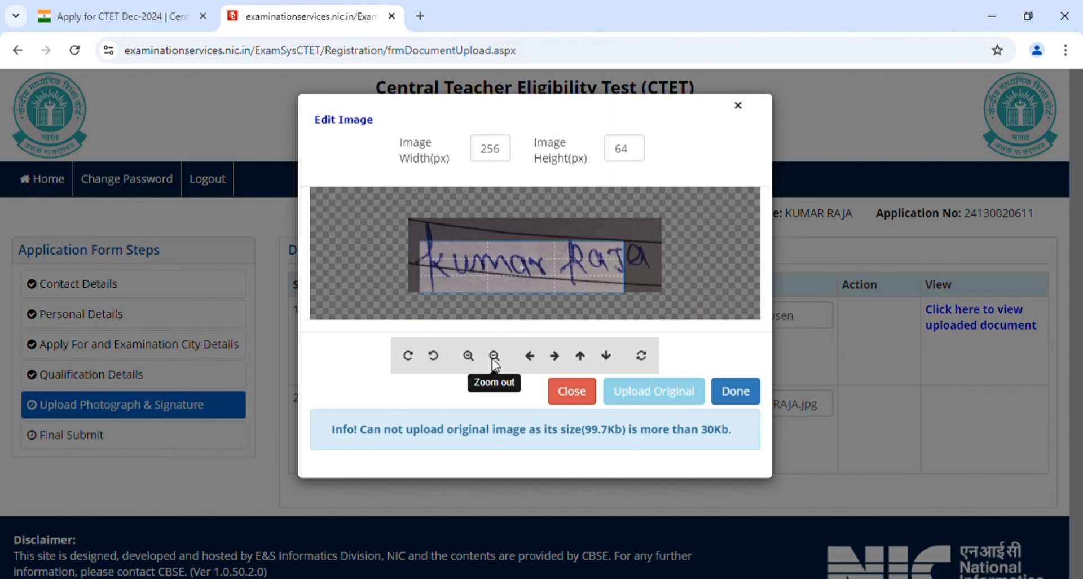
drag(536, 287, 550, 280)
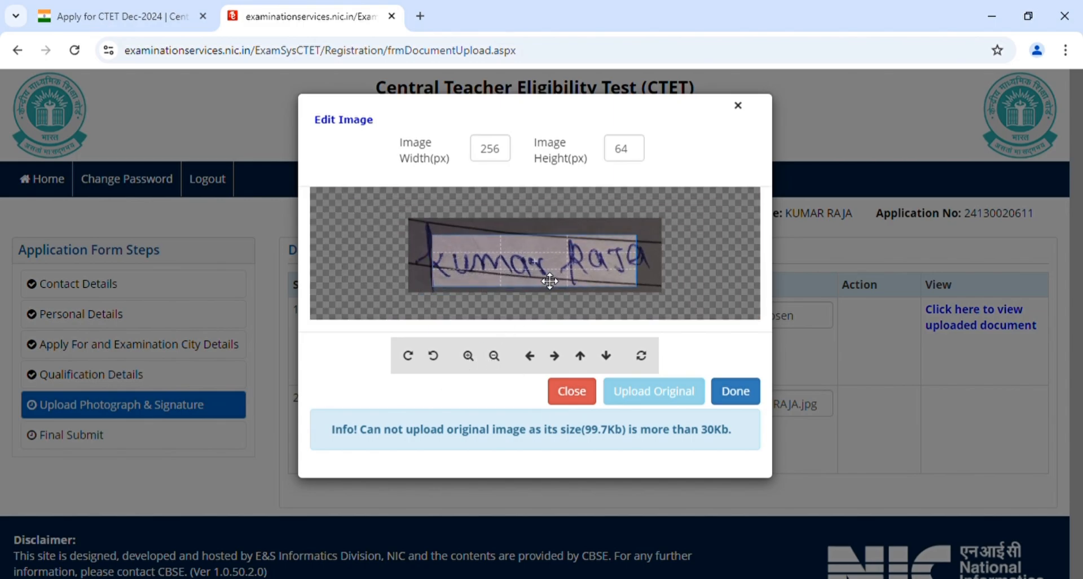
click(494, 357)
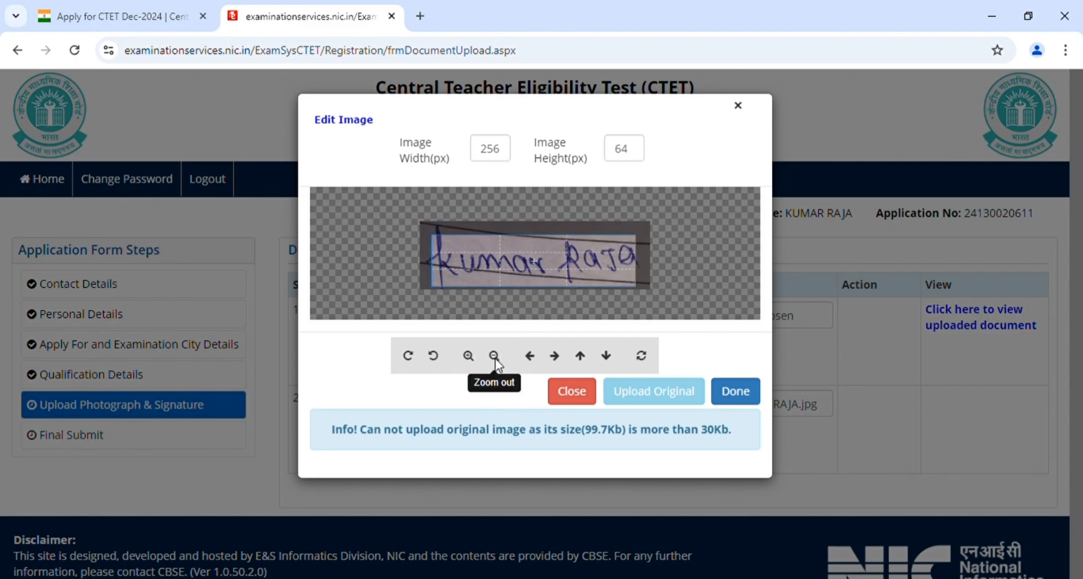
click(495, 356)
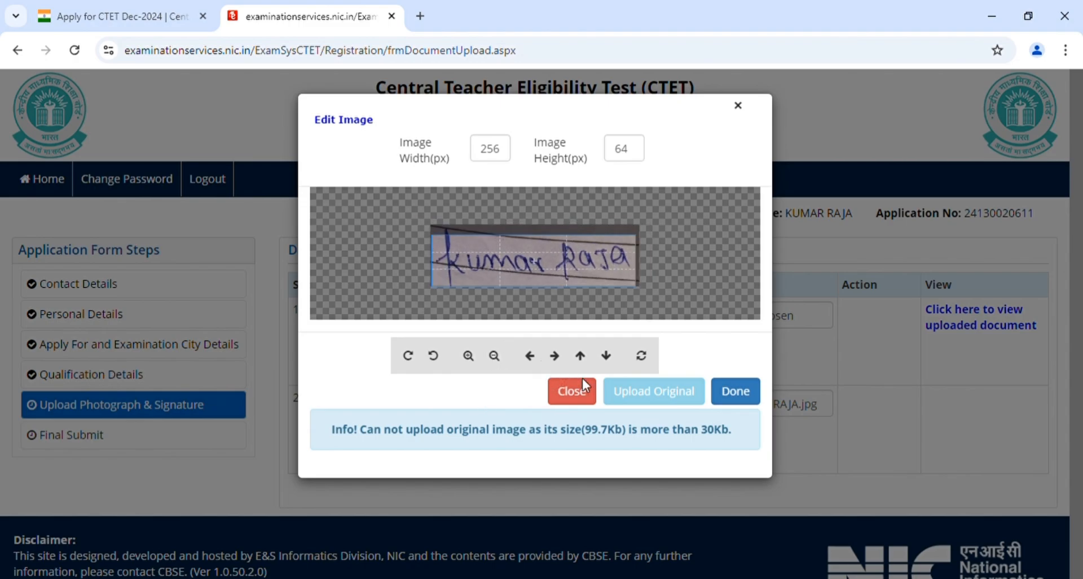
click(736, 391)
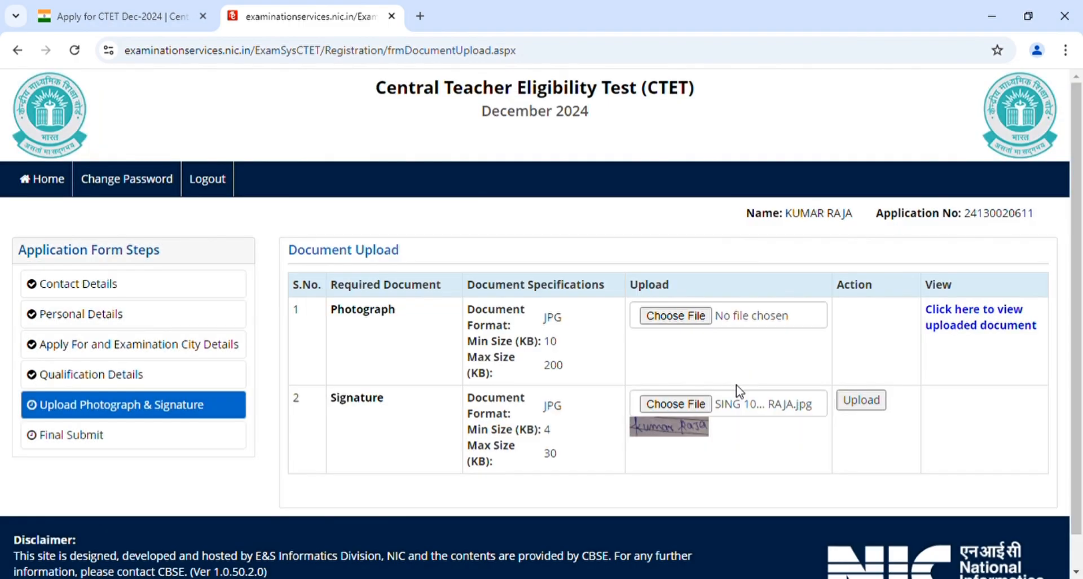
click(861, 402)
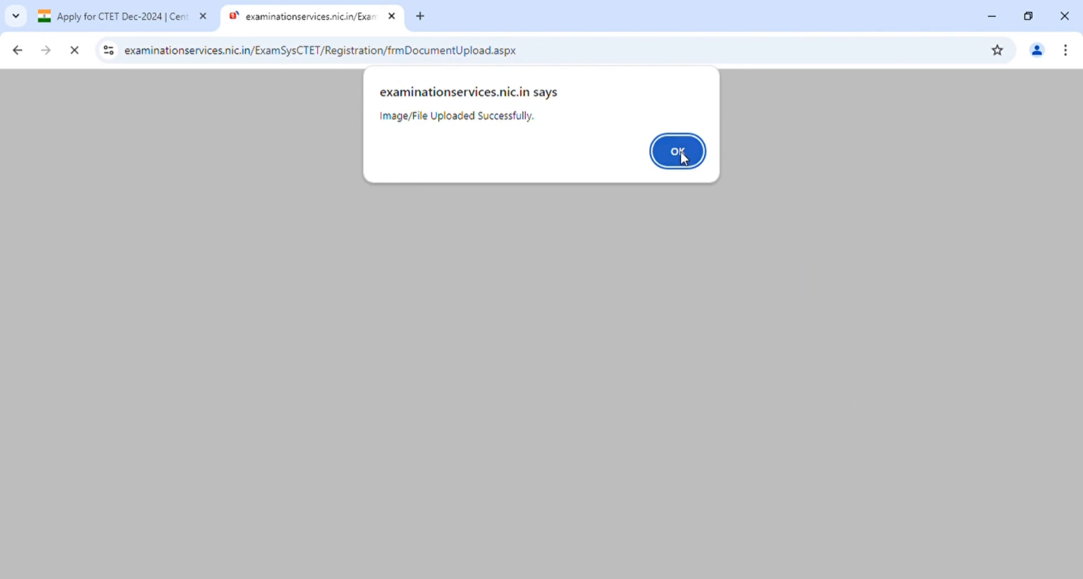
click(678, 153)
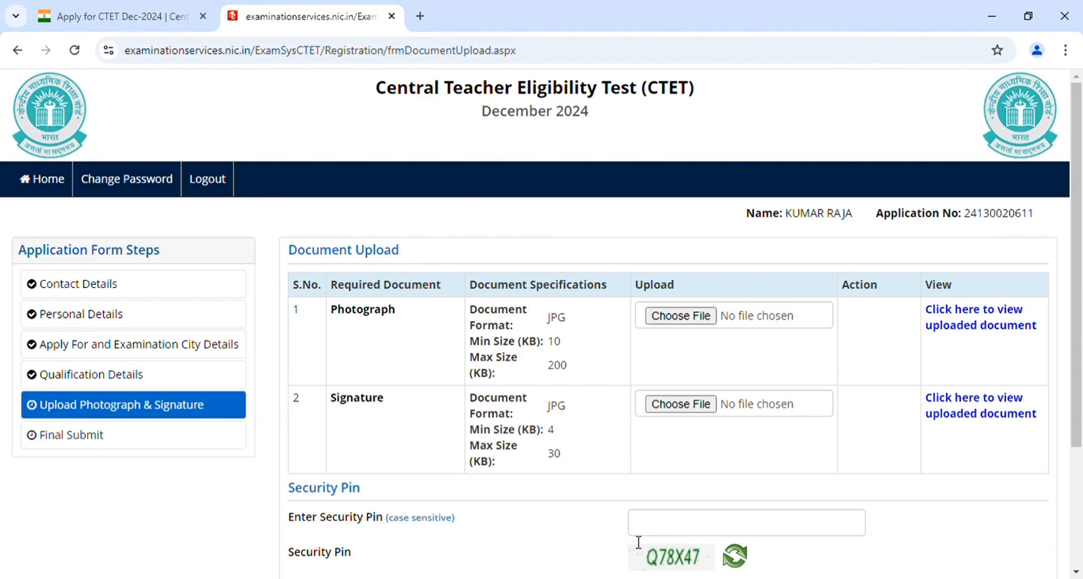
Step: Enter the displayed security pin, save the documents section and confirm with Yes
click(698, 530)
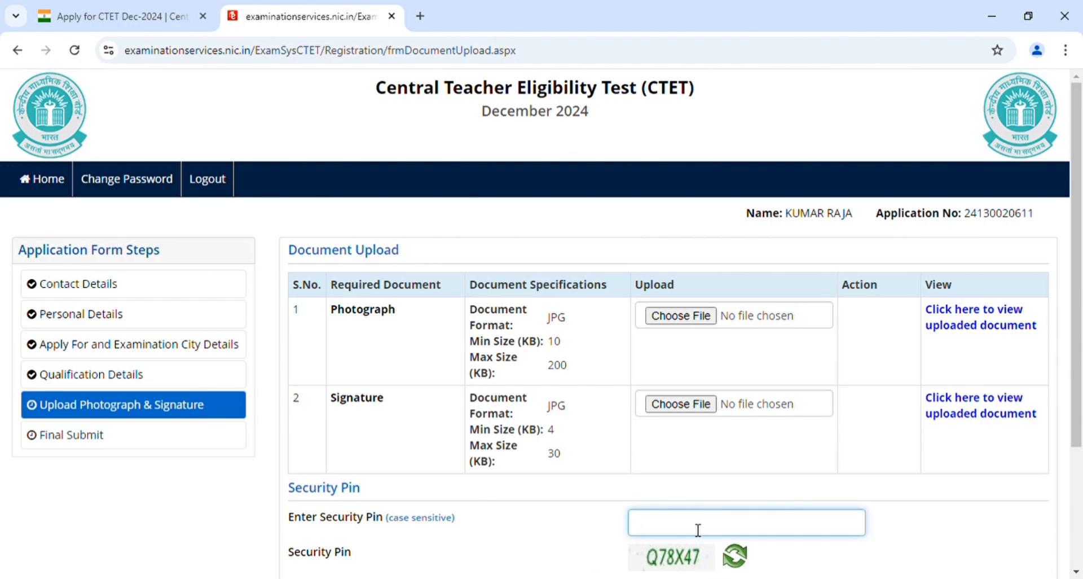
text(Q78X47)
scroll(697, 529, down, 1)
click(676, 532)
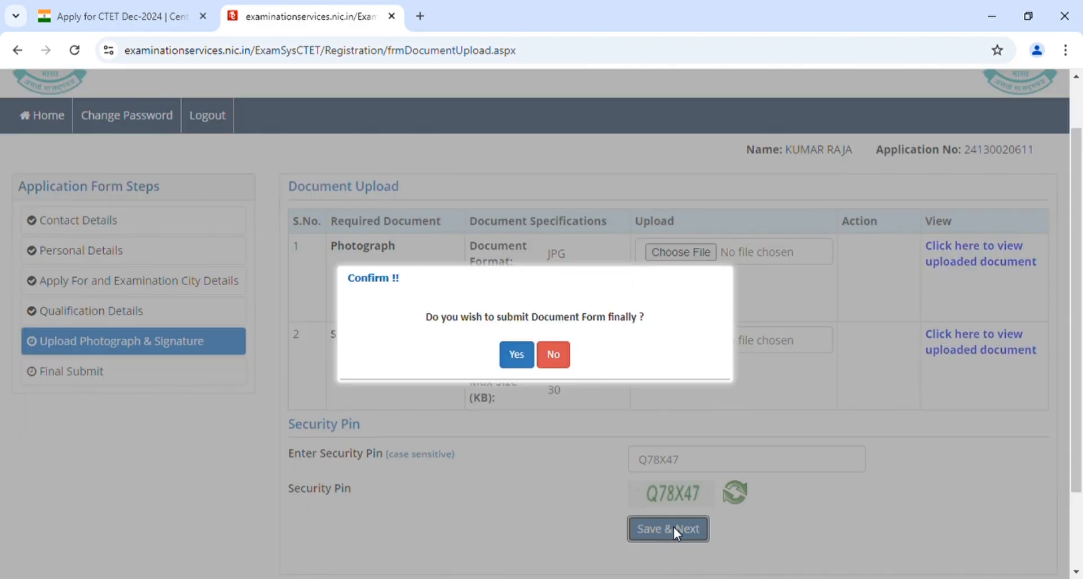
click(514, 356)
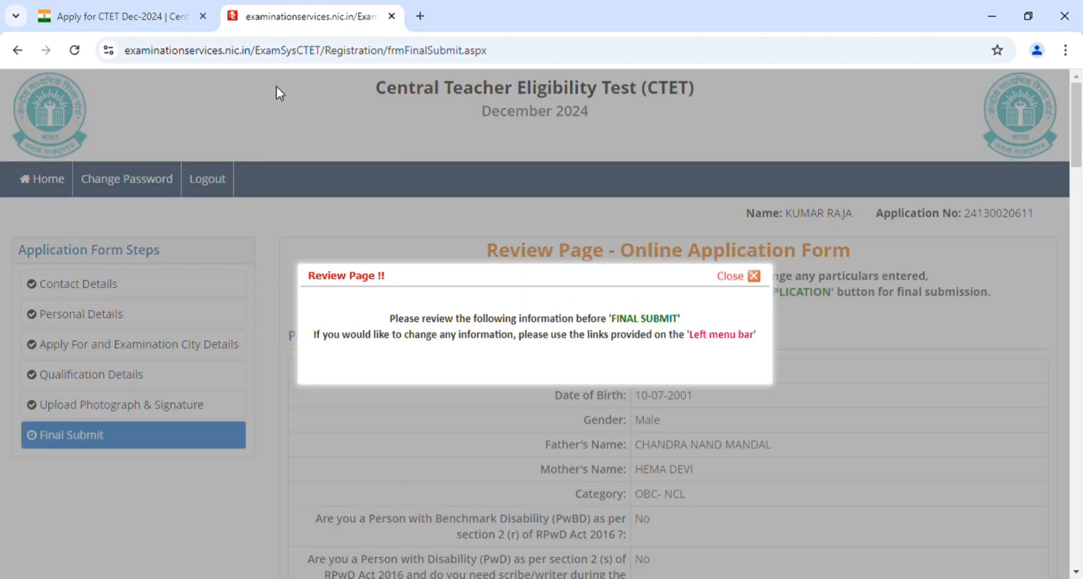
Step: Dismiss the review notice and tick the checklist boxes for name, father's name, date of birth and gender
click(754, 276)
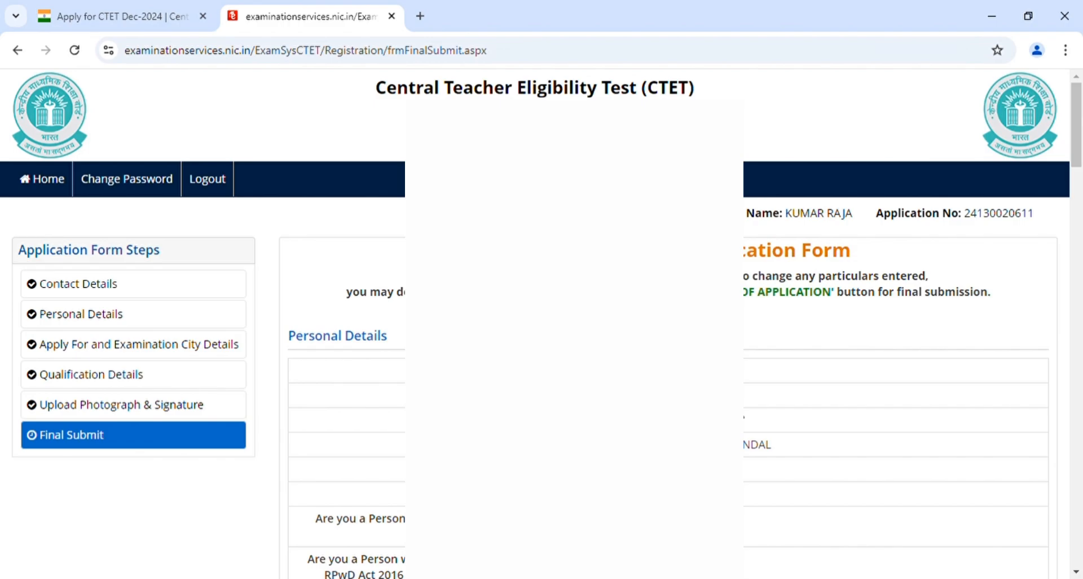
scroll(745, 417, down, 13)
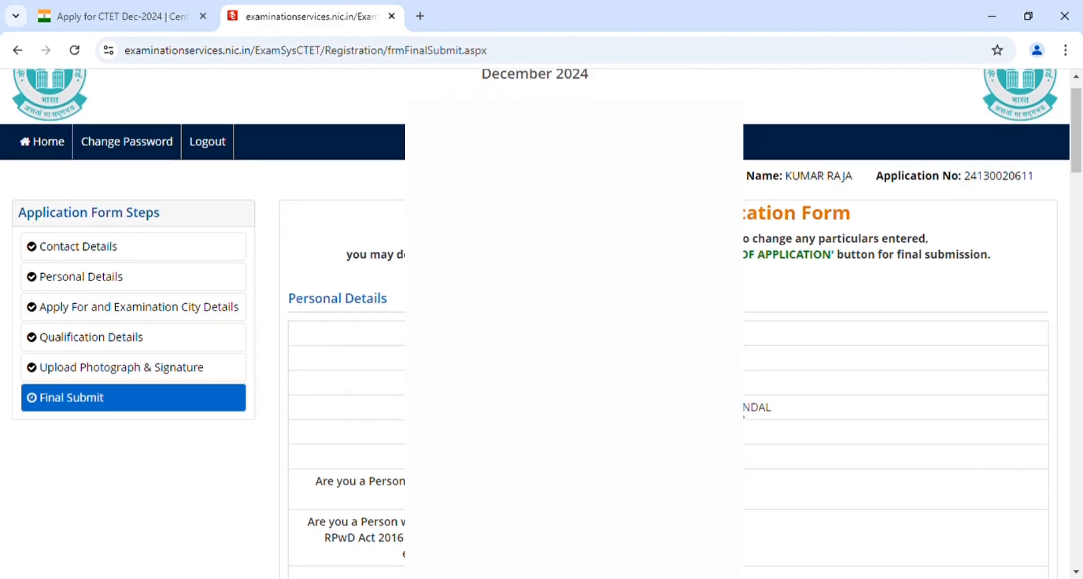
scroll(744, 417, down, 20)
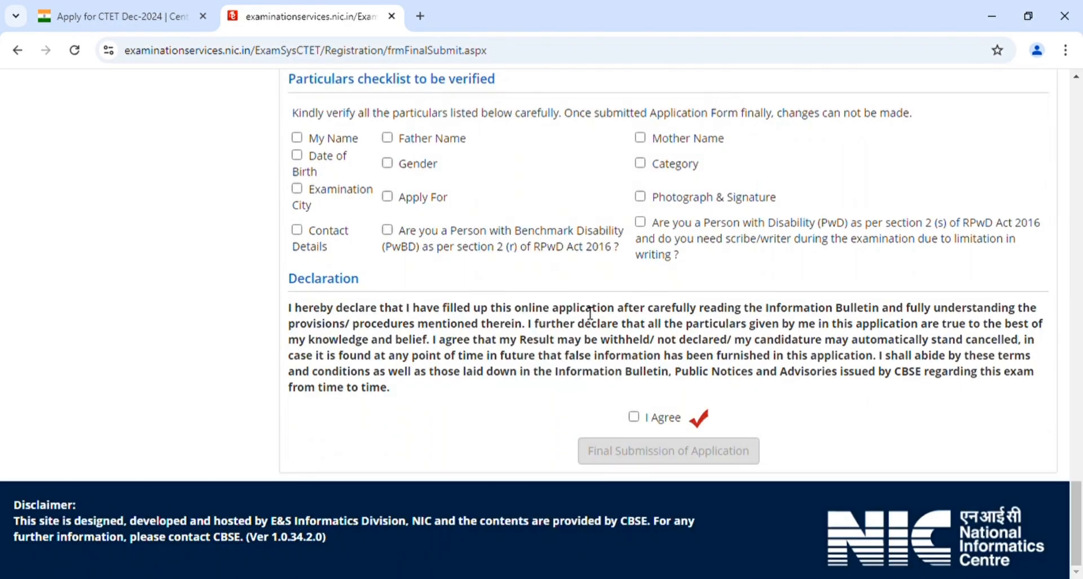
click(295, 141)
click(387, 138)
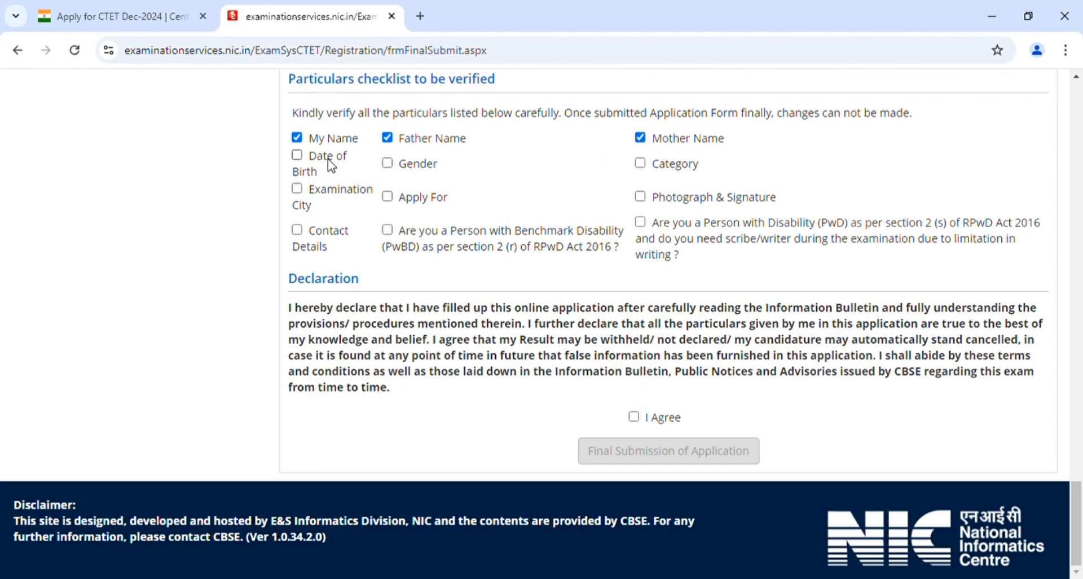
click(297, 156)
click(387, 163)
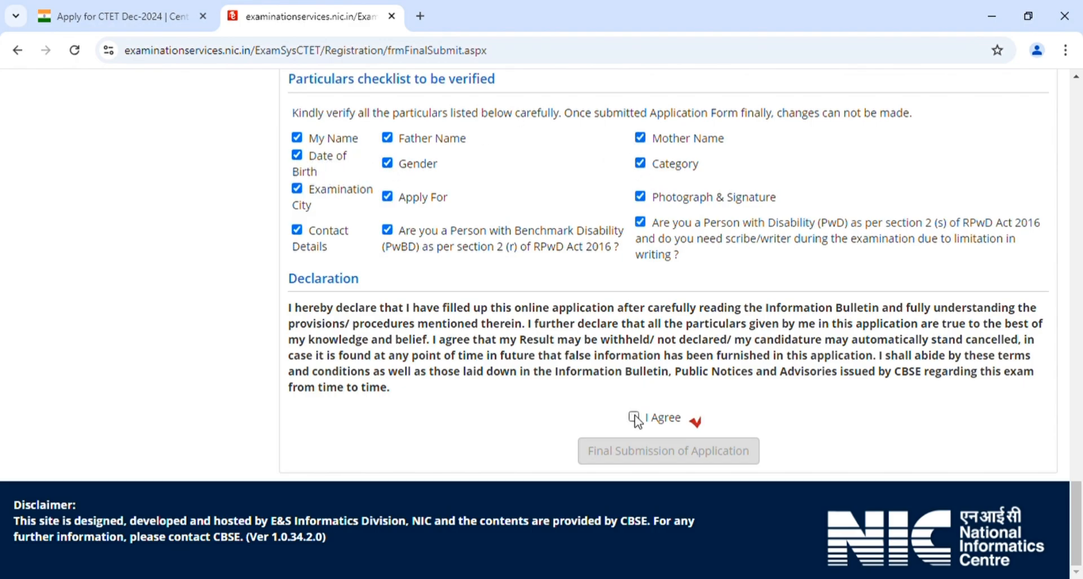
Step: Accept the declaration and confirm final submission of the application form
click(634, 417)
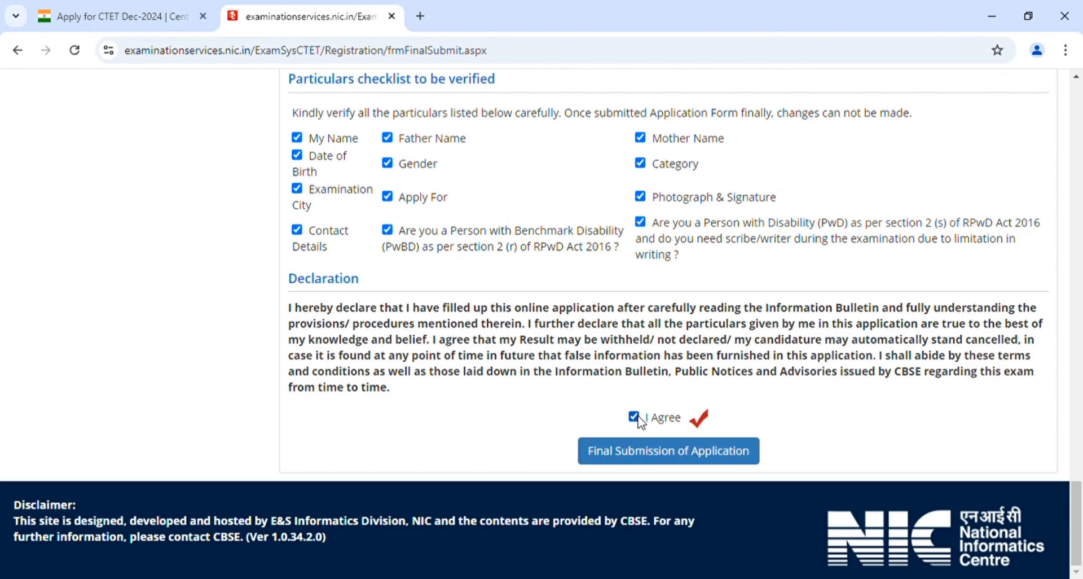
click(688, 455)
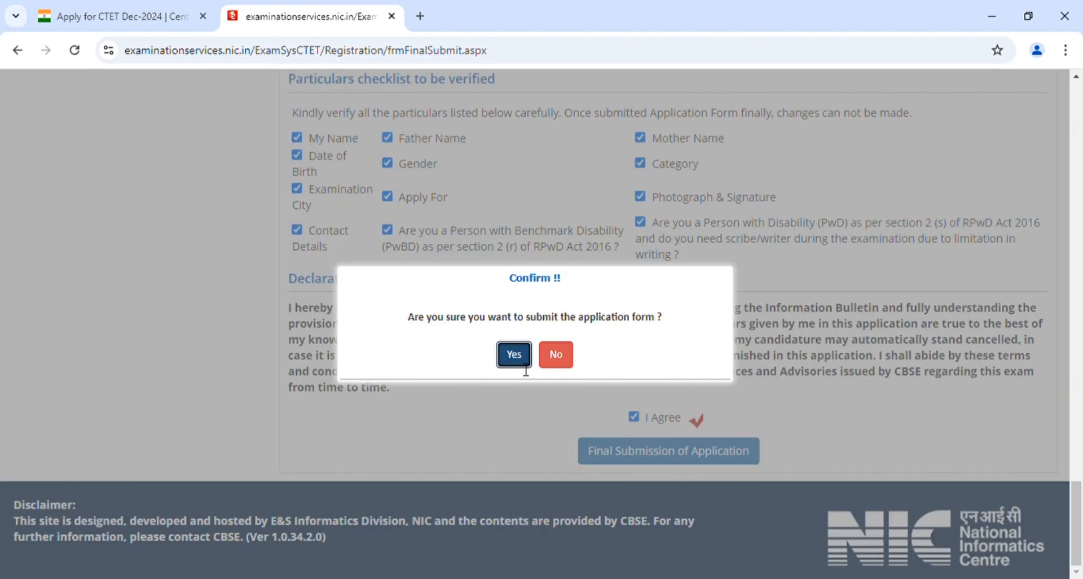
click(515, 356)
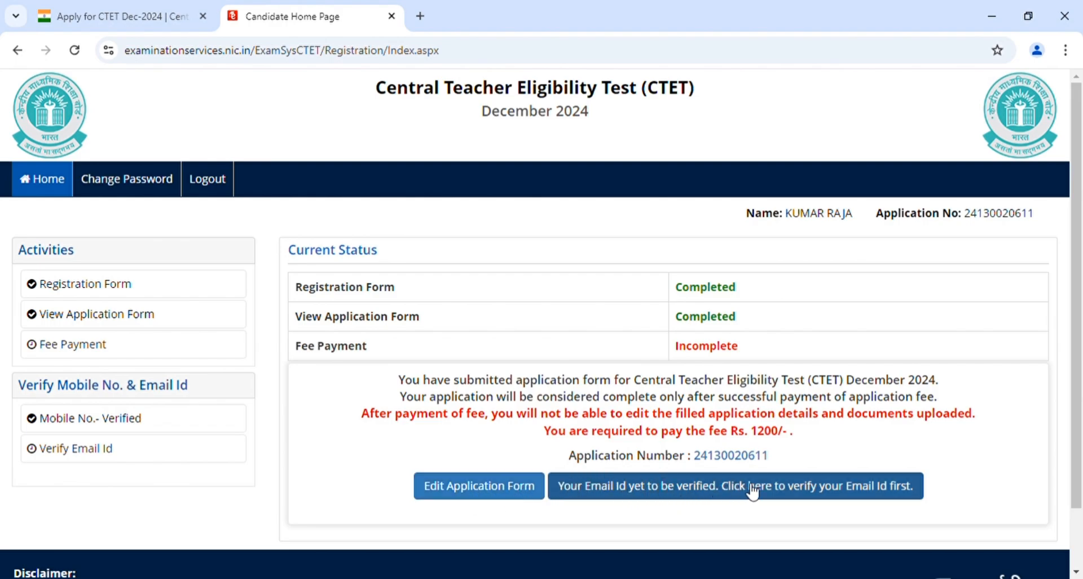
Step: Verify the registered email with the security pin and emailed OTP, then return to the Candidate Home Page
click(806, 494)
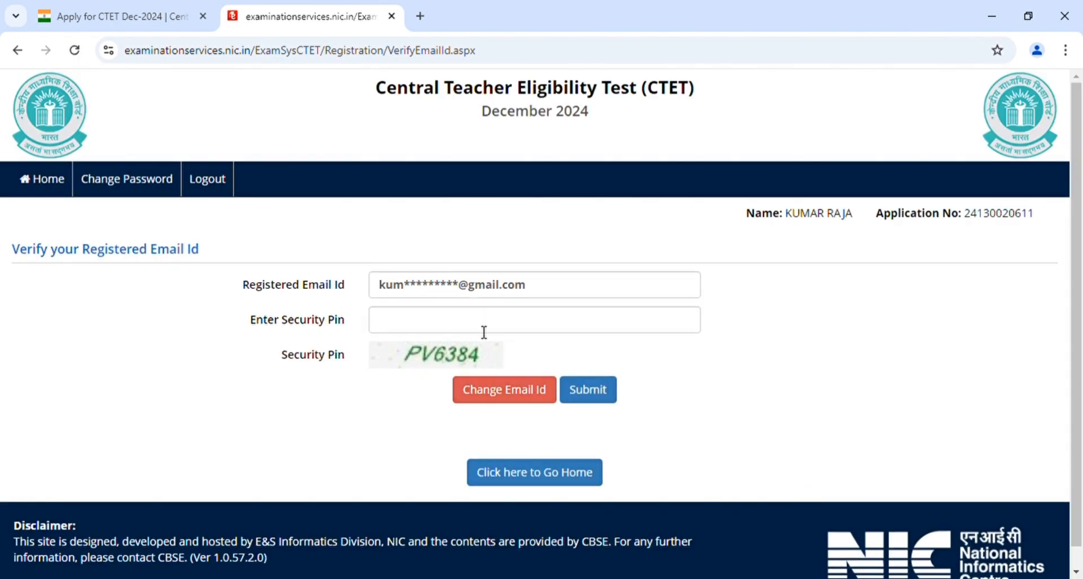
click(506, 397)
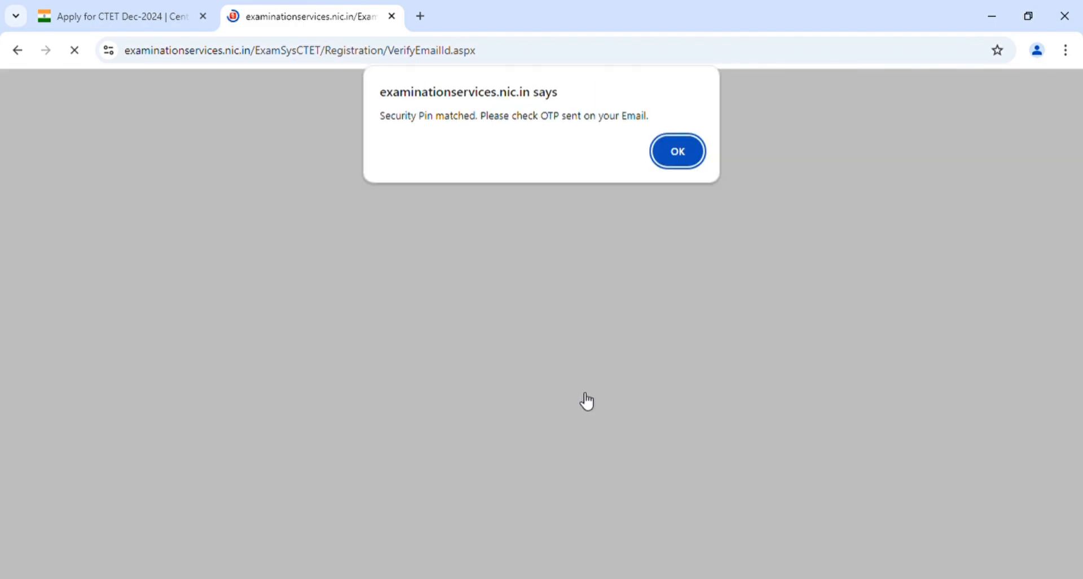
click(678, 147)
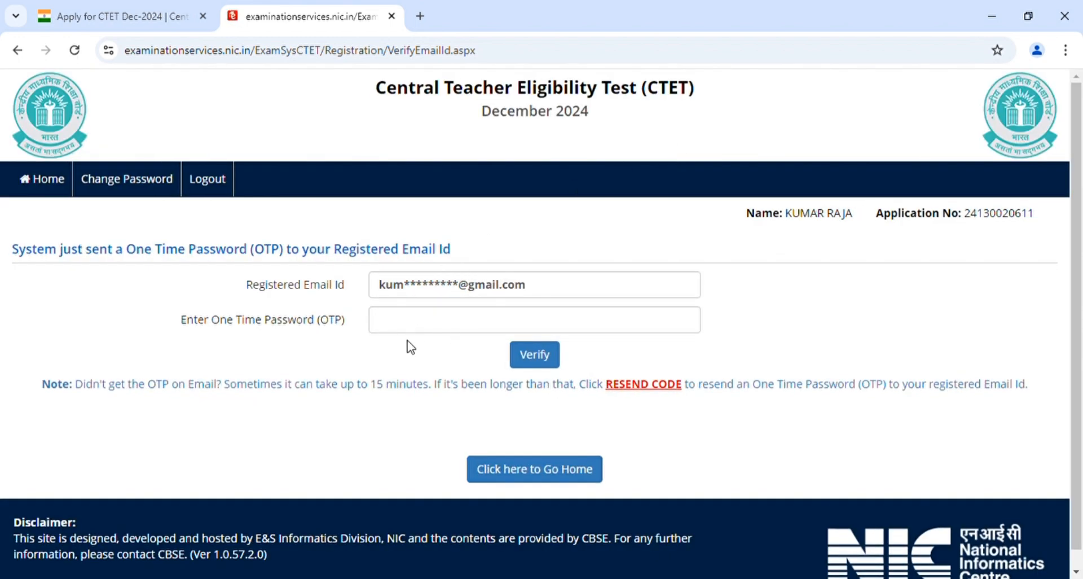
click(475, 332)
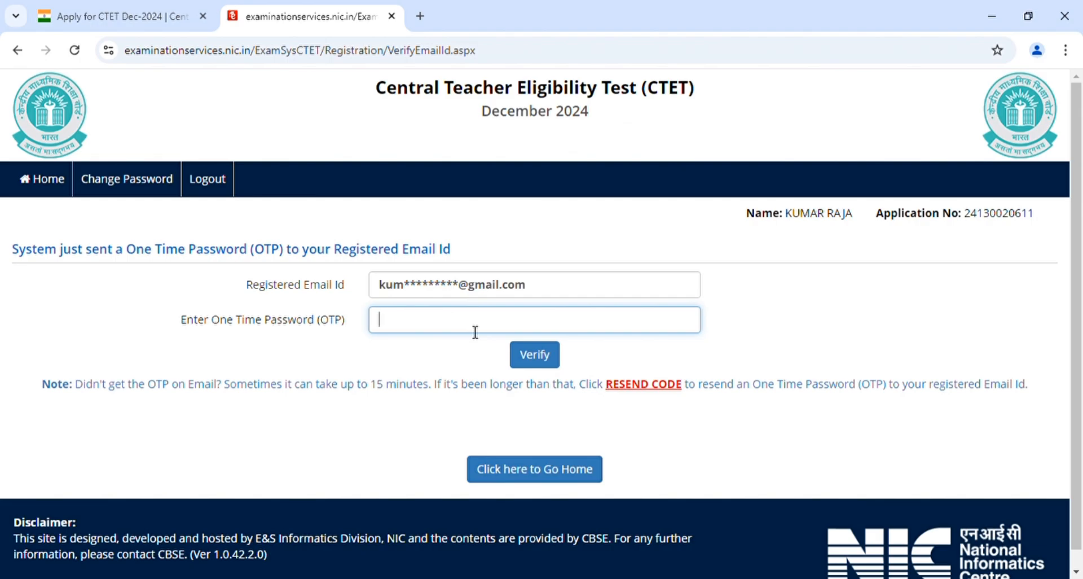
text(******)
click(535, 352)
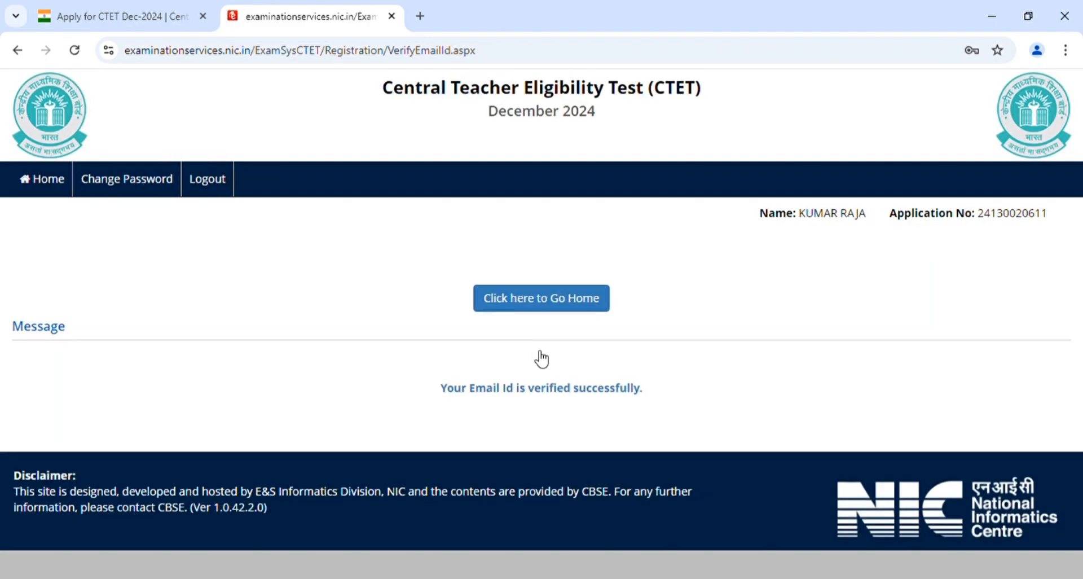
click(537, 299)
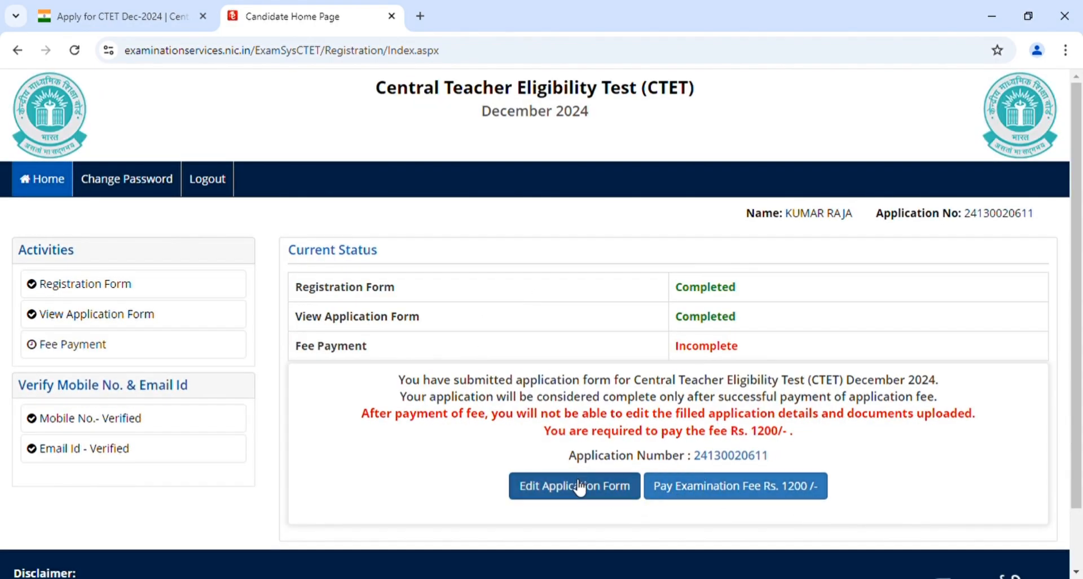
Step: Pay the Rs. 1200 examination fee via Online Payment and confirm proceeding to the payment gateway
click(720, 491)
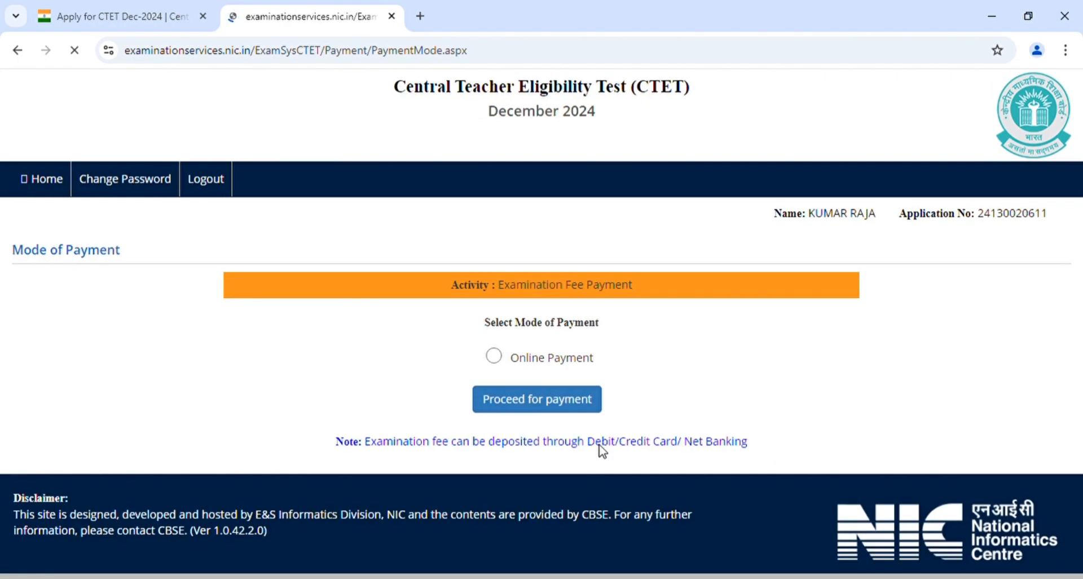
click(493, 354)
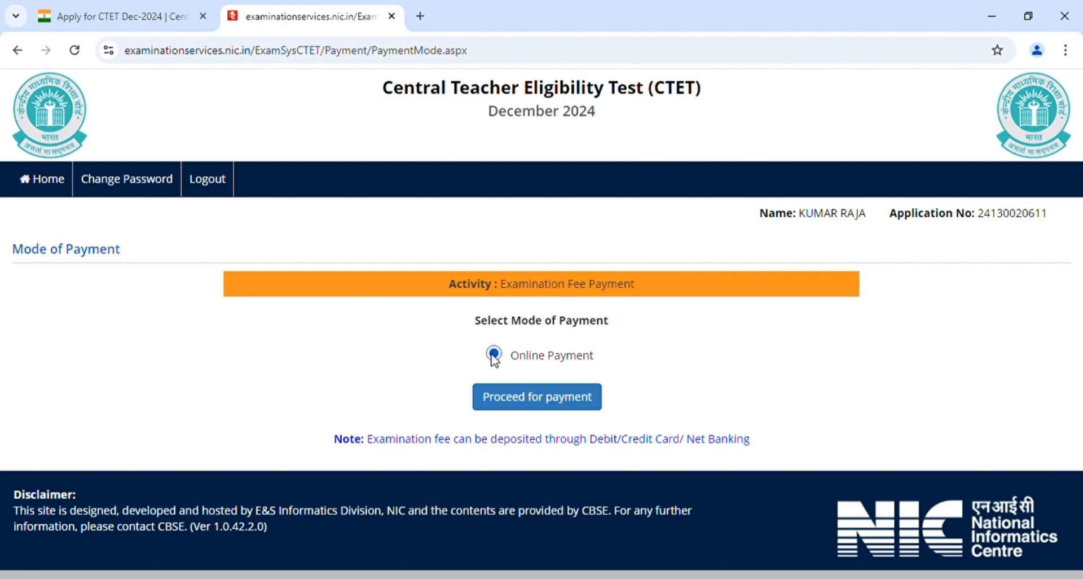
click(517, 402)
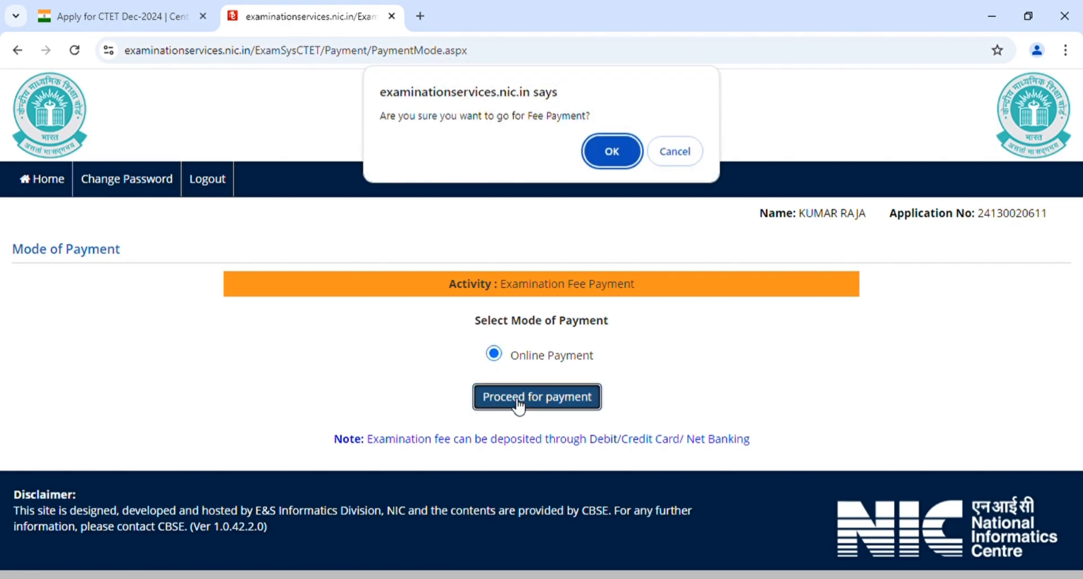
click(609, 153)
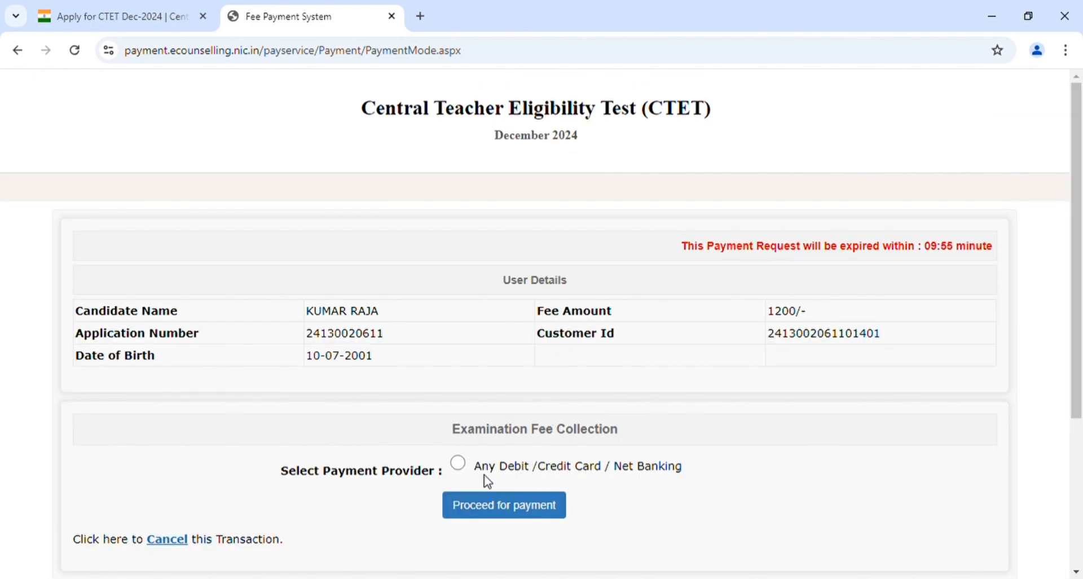
Step: Choose Any Debit/Credit Card/Net Banking as the provider and continue to BillDesk
click(460, 464)
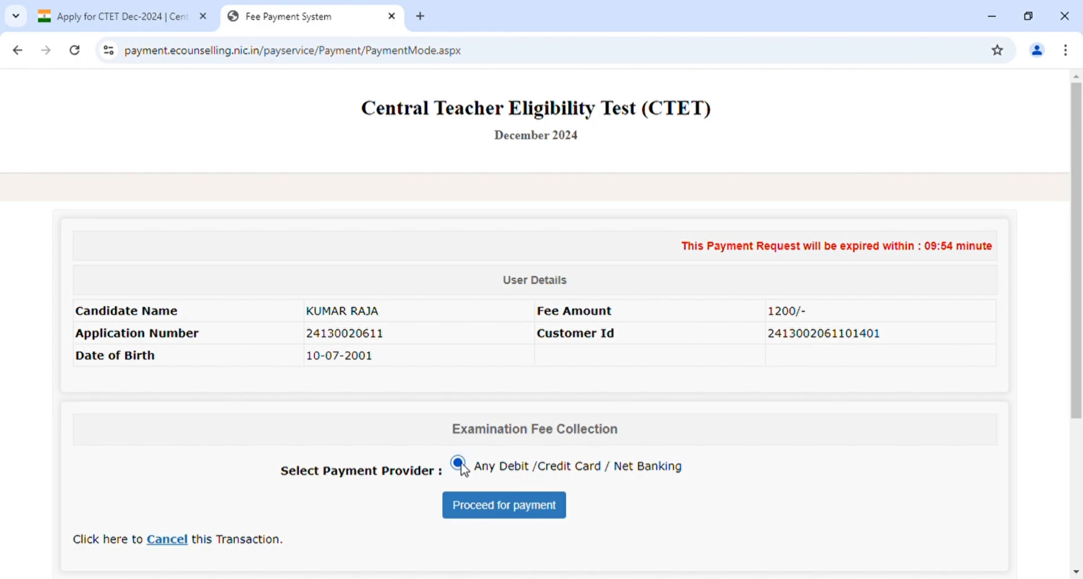
click(508, 518)
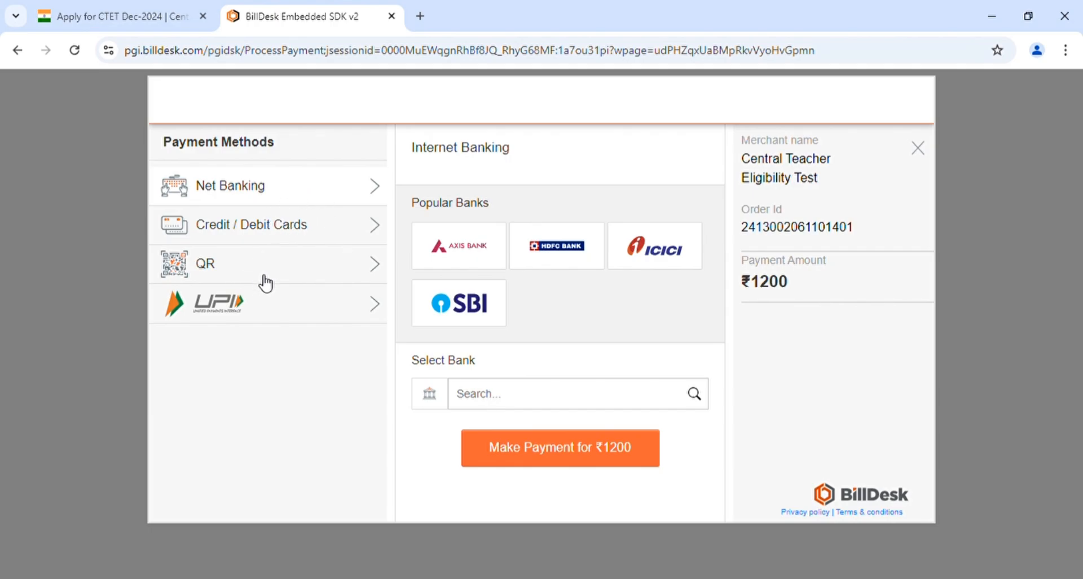
Step: Pay ₹1200 via State Bank of India net banking, accepting the ₹23.60 convenience fee (₹1223.60 total)
click(485, 322)
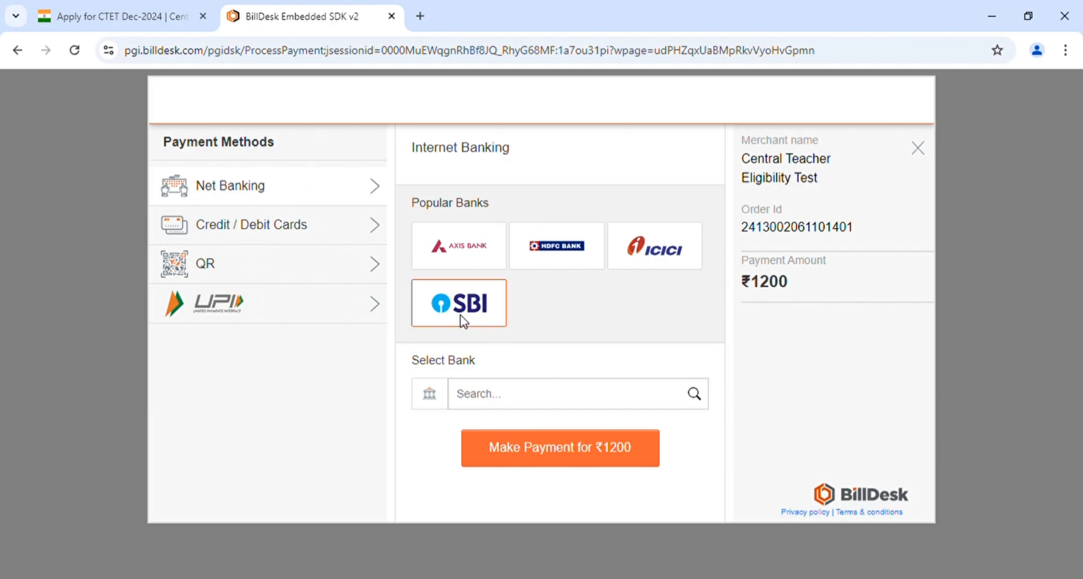
click(510, 404)
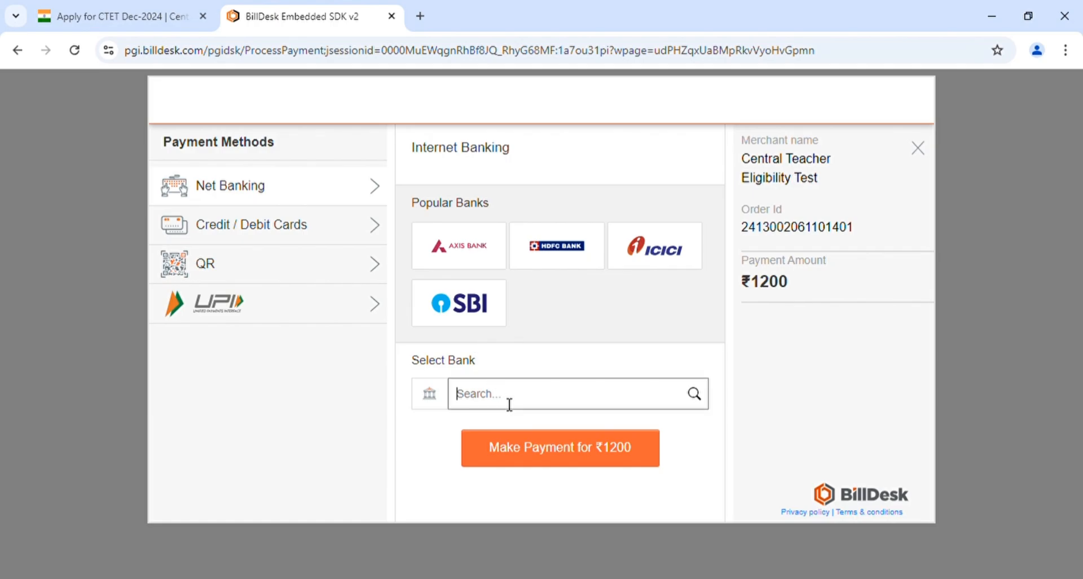
click(467, 309)
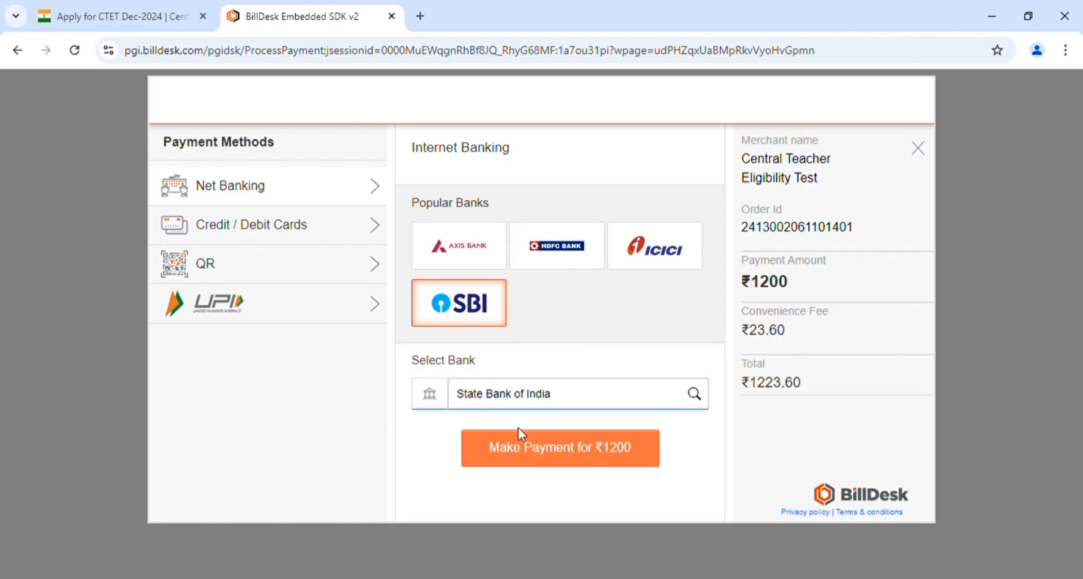
click(532, 449)
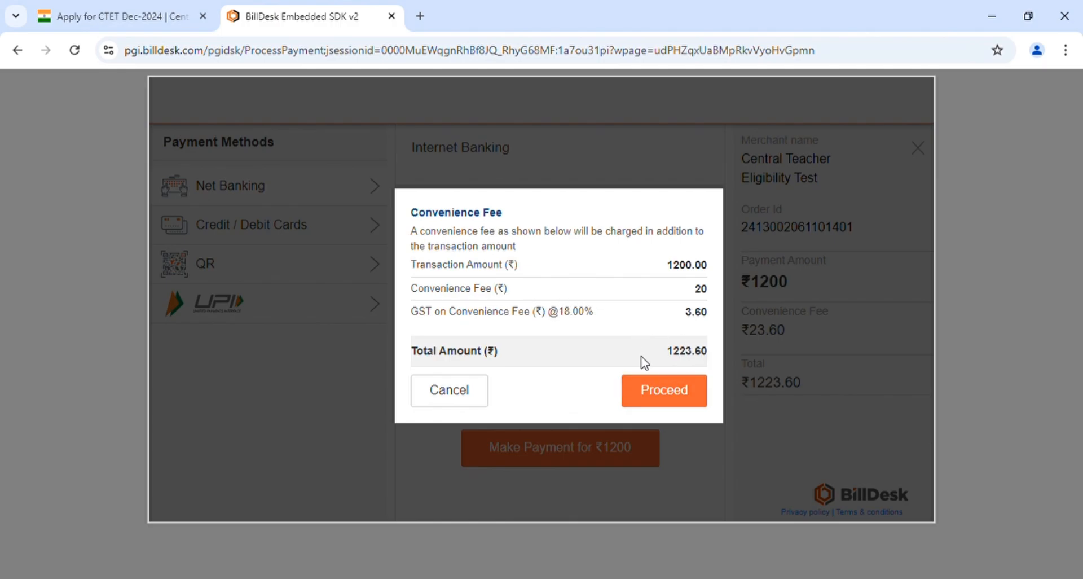
click(661, 395)
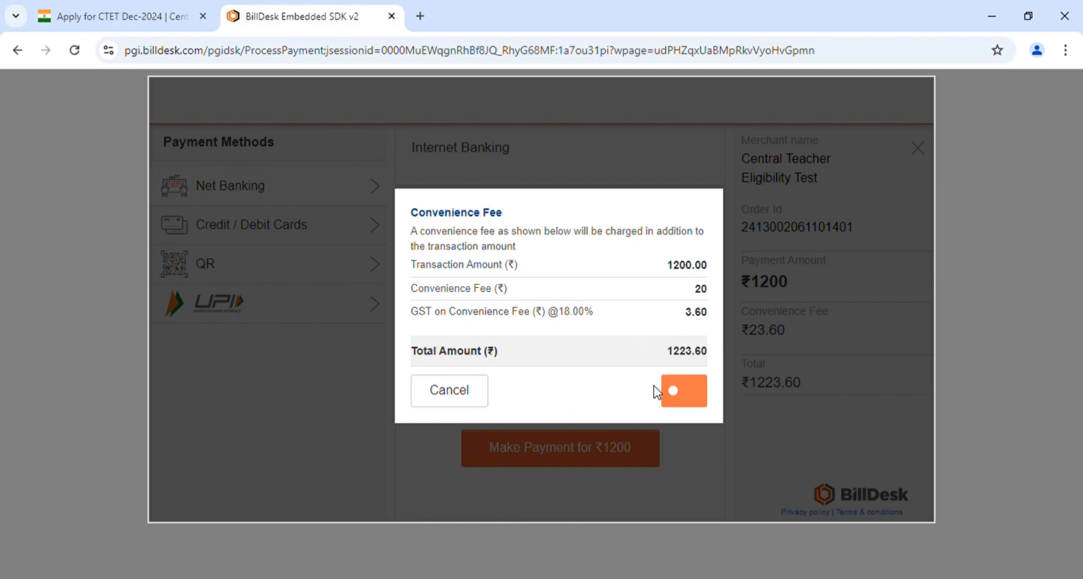